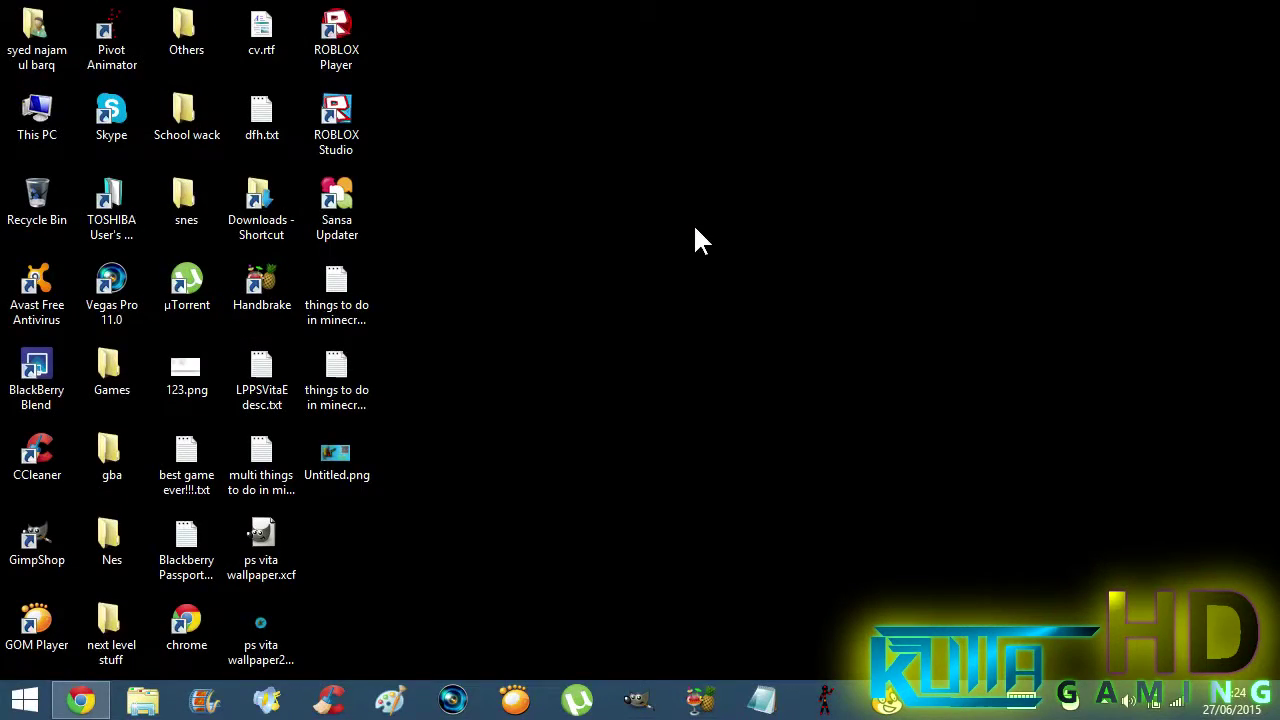
# Restore the Chrome window showing mp3tag.de and switch the site to English.
pyautogui.press('super')
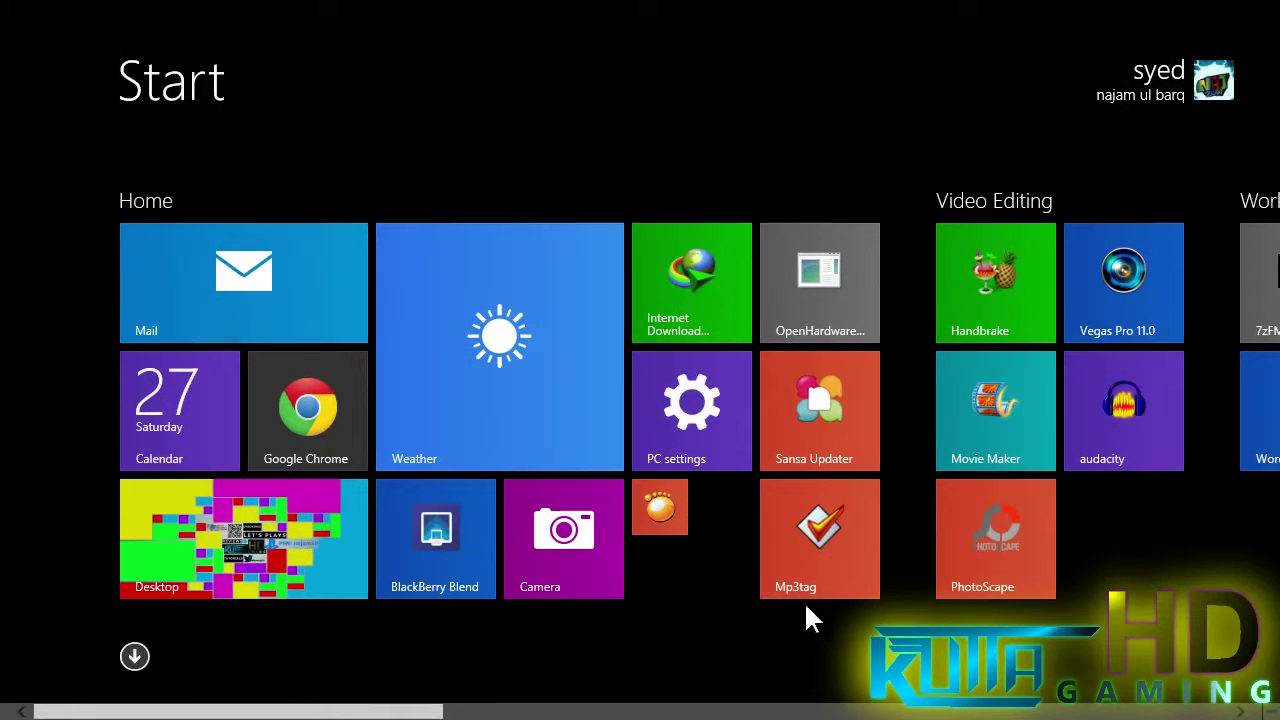
pyautogui.click(817, 557)
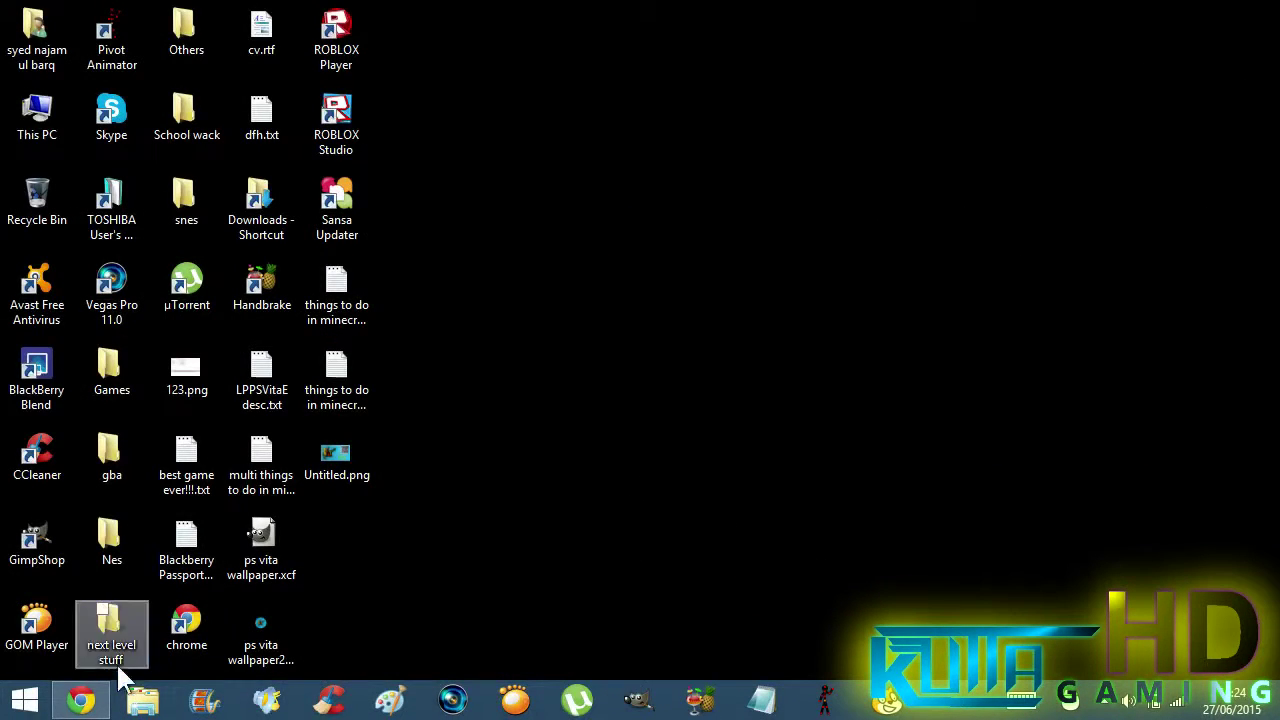
pyautogui.click(81, 700)
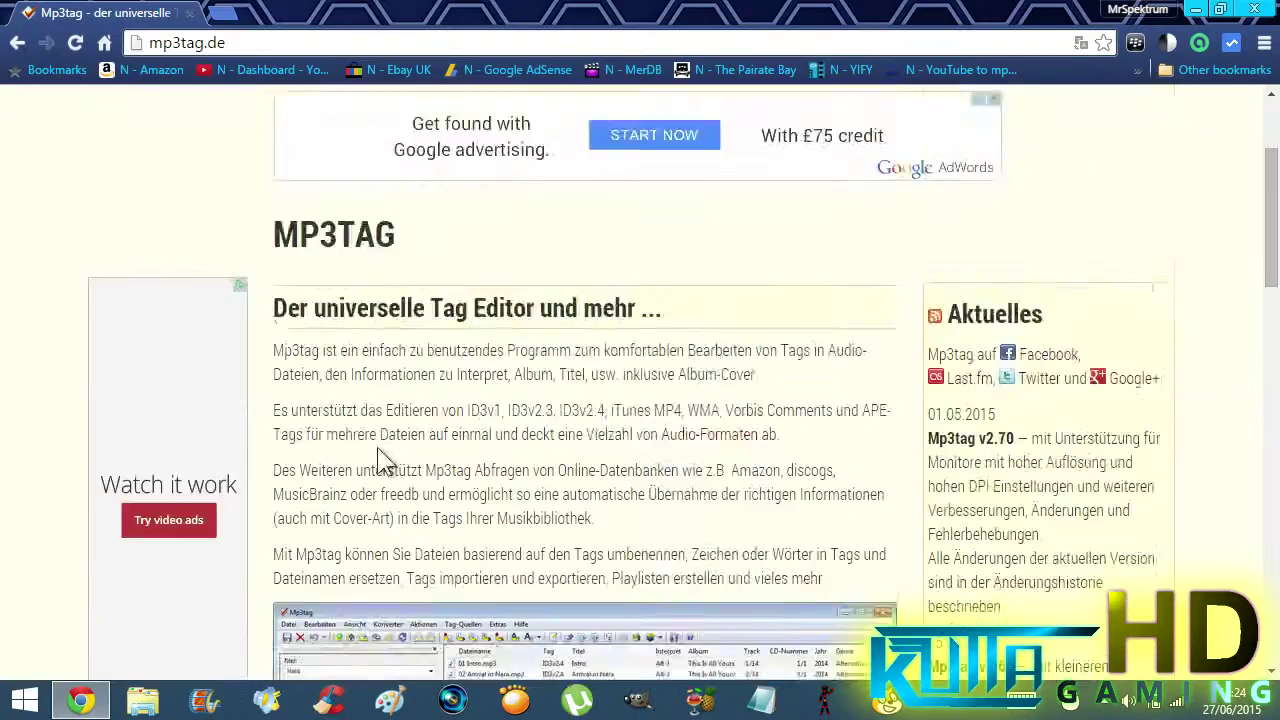
pyautogui.scroll(-2, 392, 450)
pyautogui.scroll(4, 392, 450)
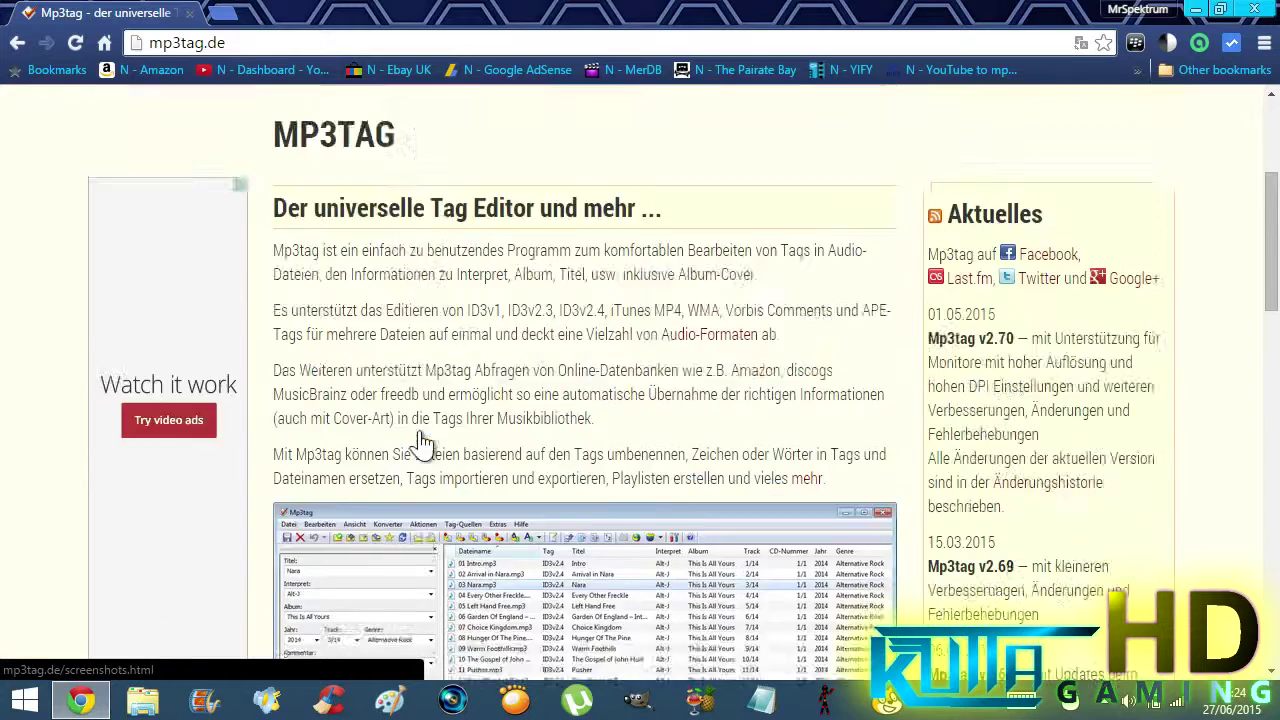
pyautogui.click(1146, 225)
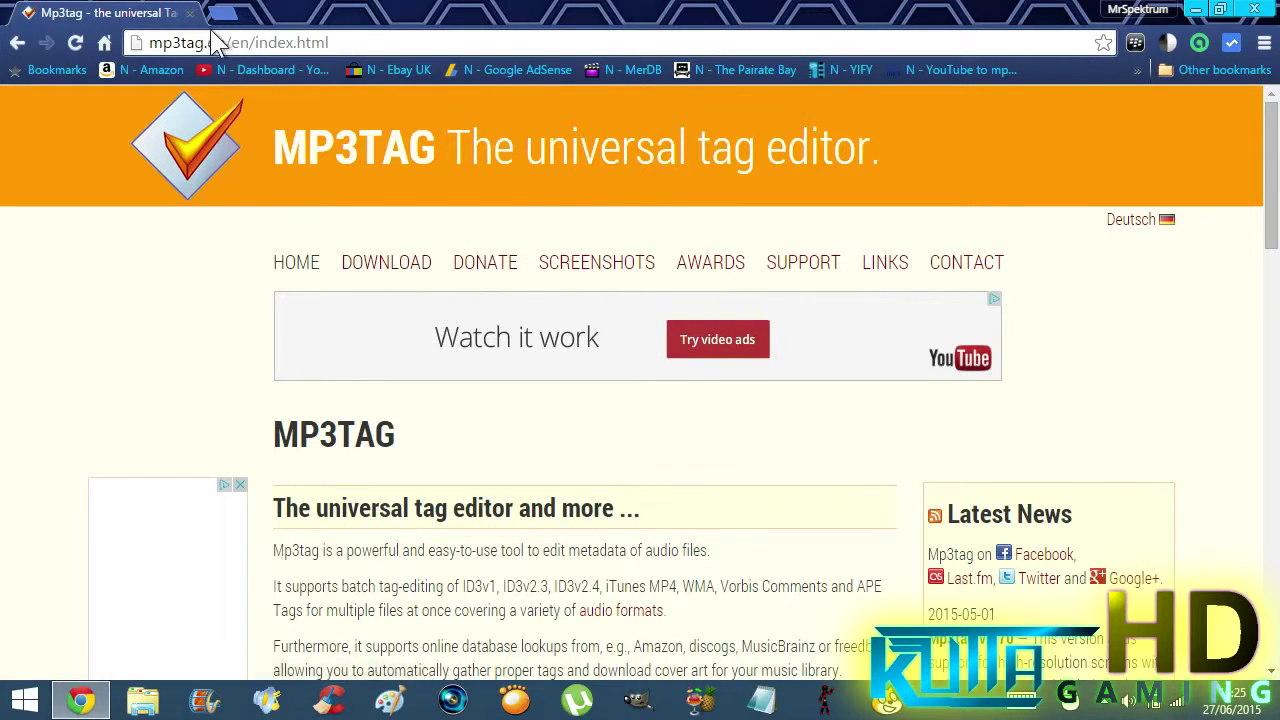
# Open the Mp3tag download page and look over the available downloads.
pyautogui.click(410, 264)
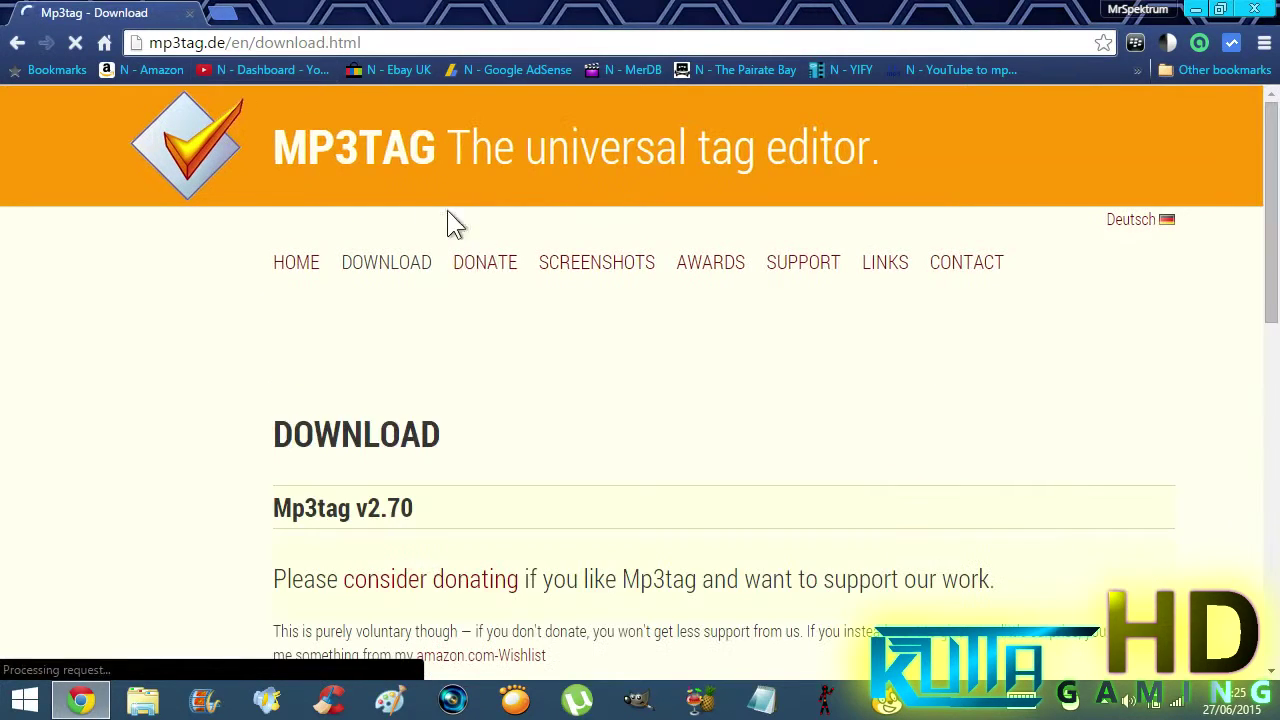
pyautogui.scroll(-2, 500, 391)
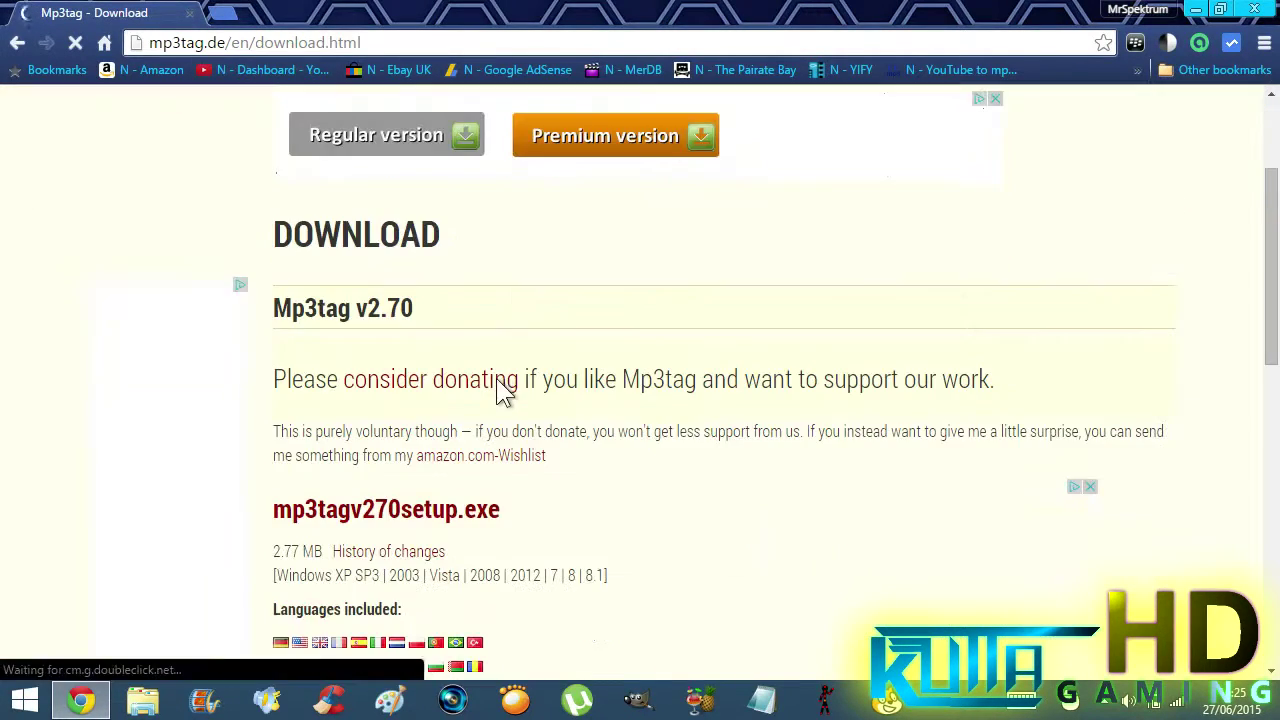
pyautogui.scroll(-1, 600, 420)
pyautogui.scroll(-3, 617, 419)
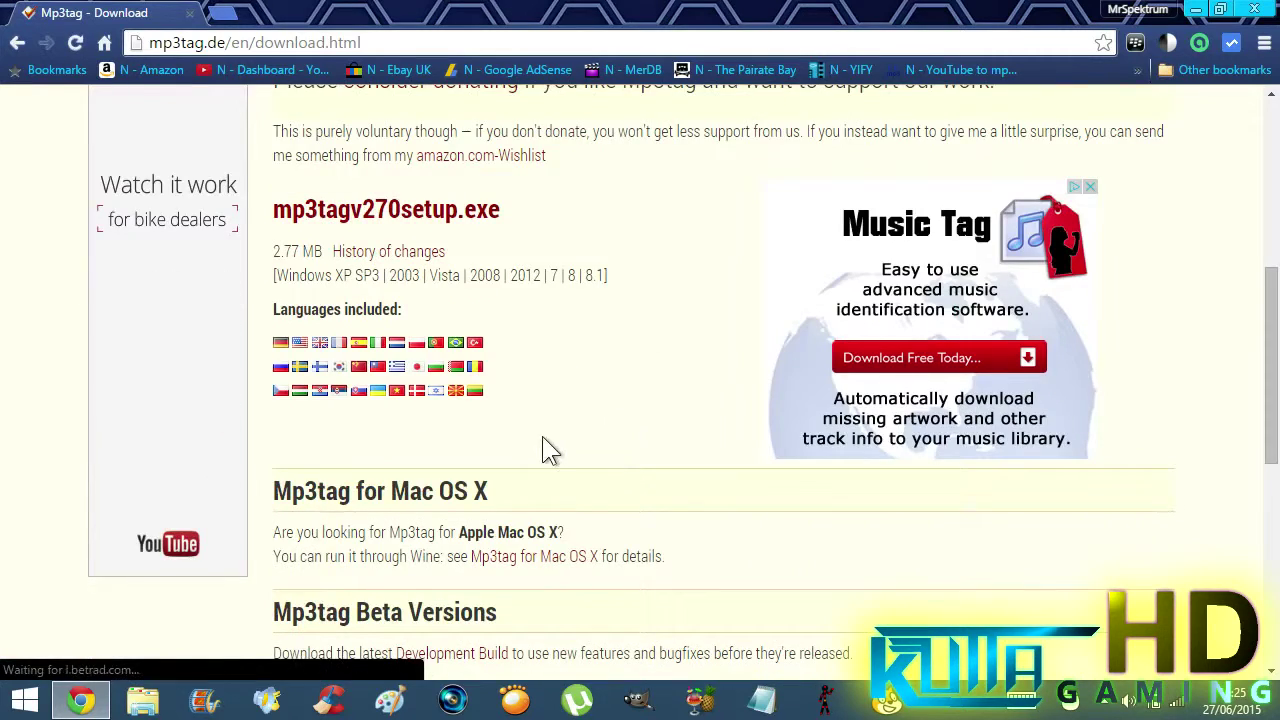
pyautogui.scroll(2, 552, 428)
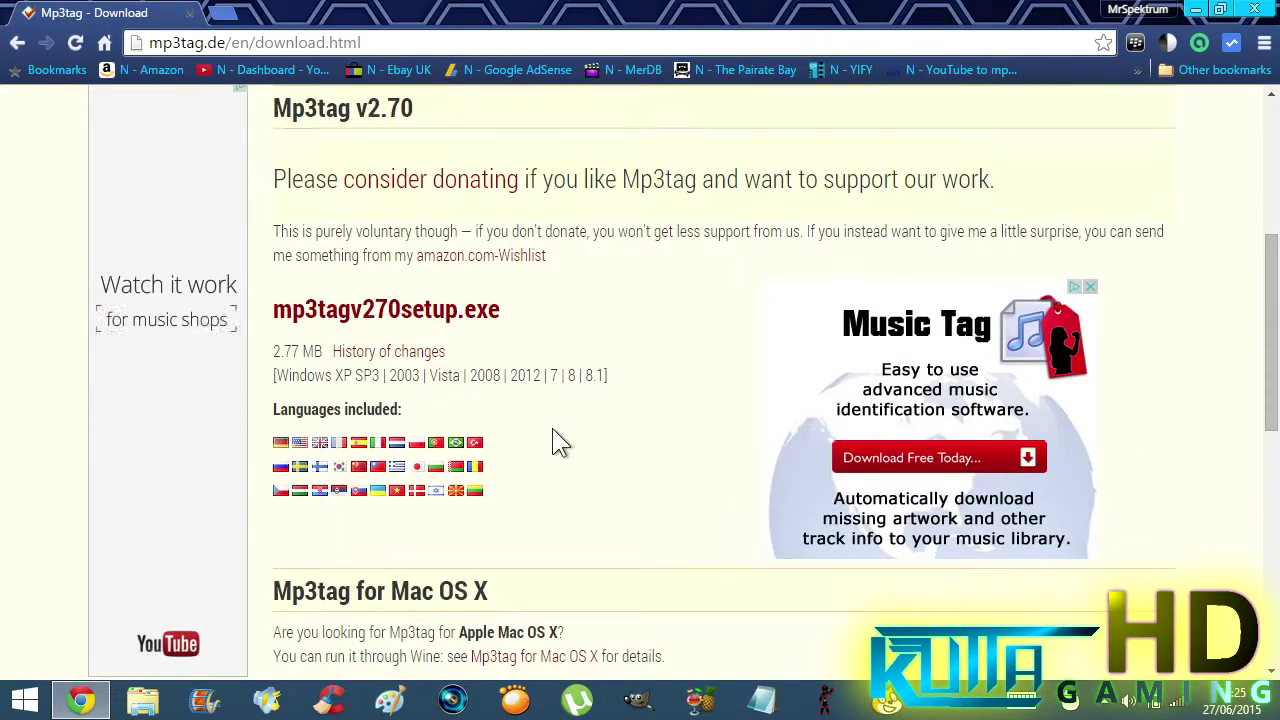
# Start downloading mp3tagv270setup.exe, then cancel it and dismiss the download-manager prompts.
pyautogui.click(475, 318)
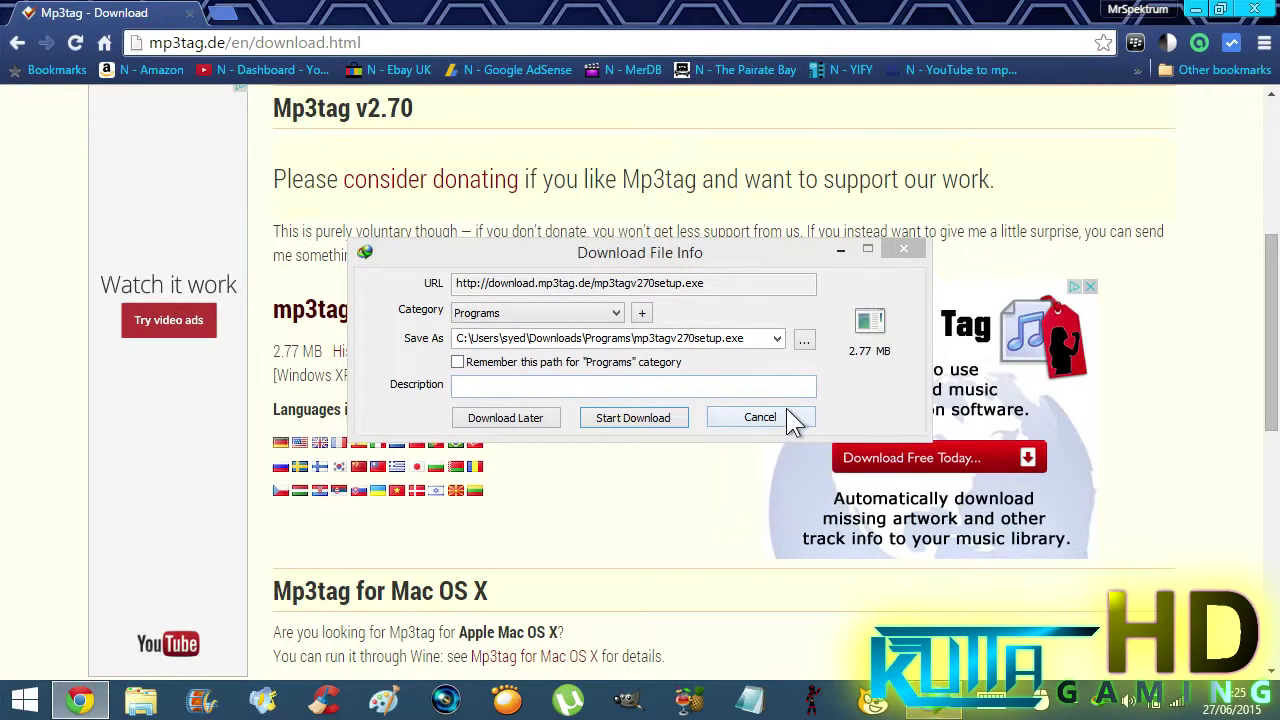
pyautogui.click(762, 420)
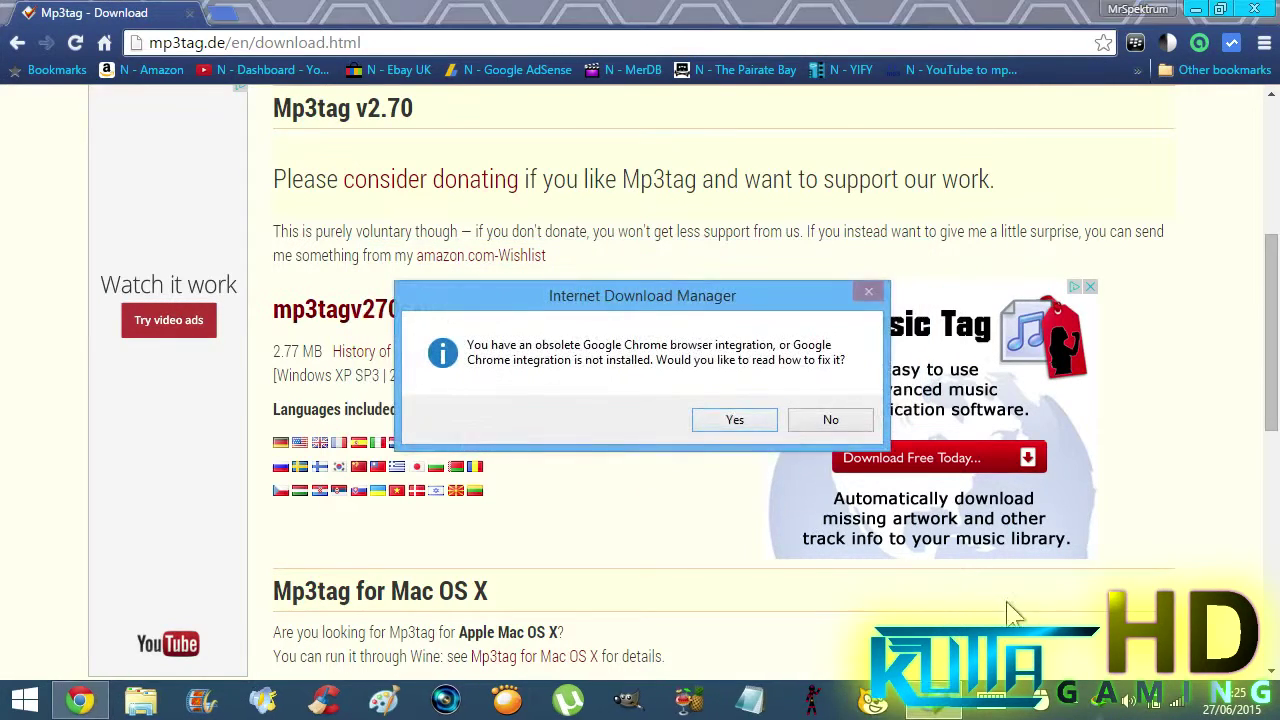
pyautogui.click(829, 420)
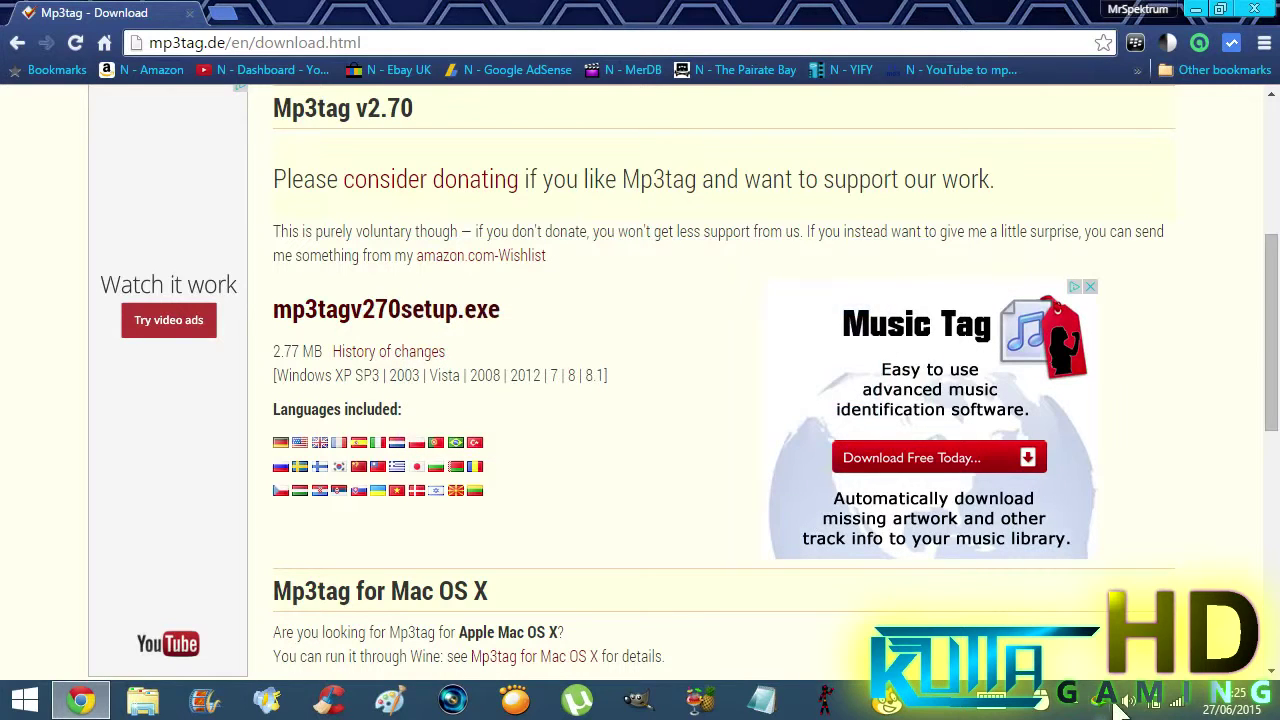
pyautogui.rightClick(1108, 708)
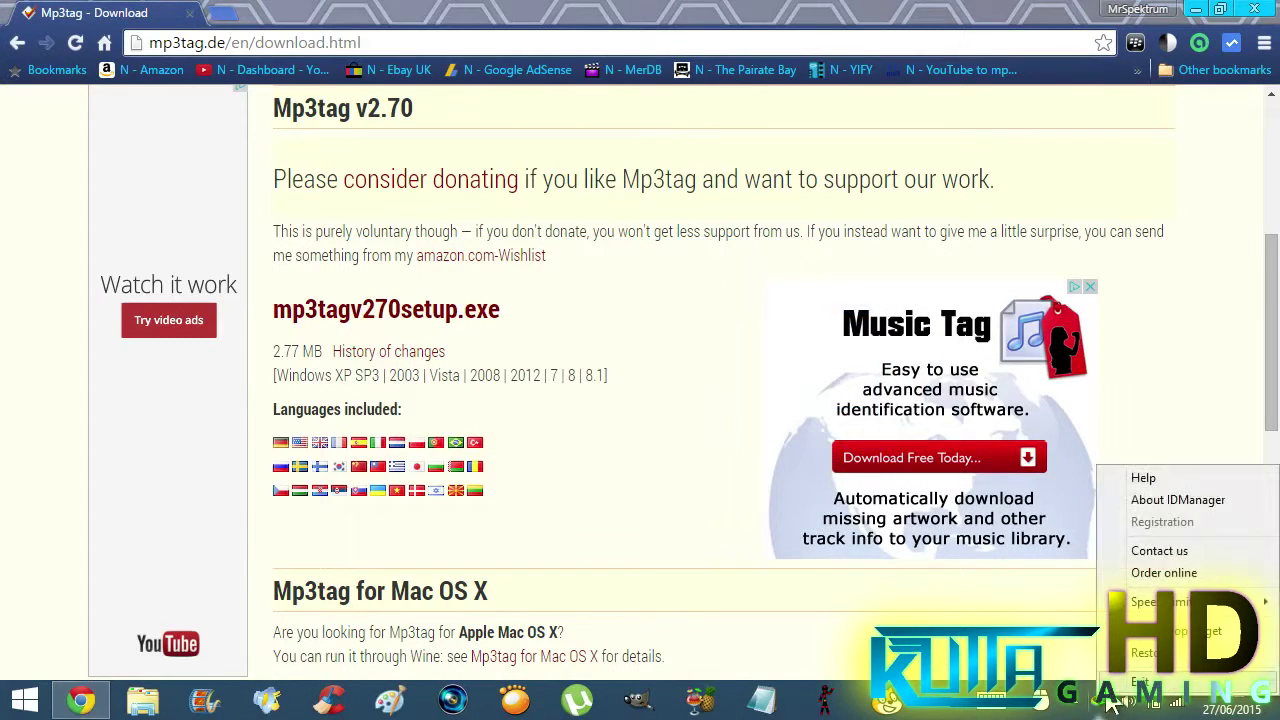
pyautogui.click(857, 558)
# Close Chrome and refresh the desktop.
pyautogui.click(1272, 10)
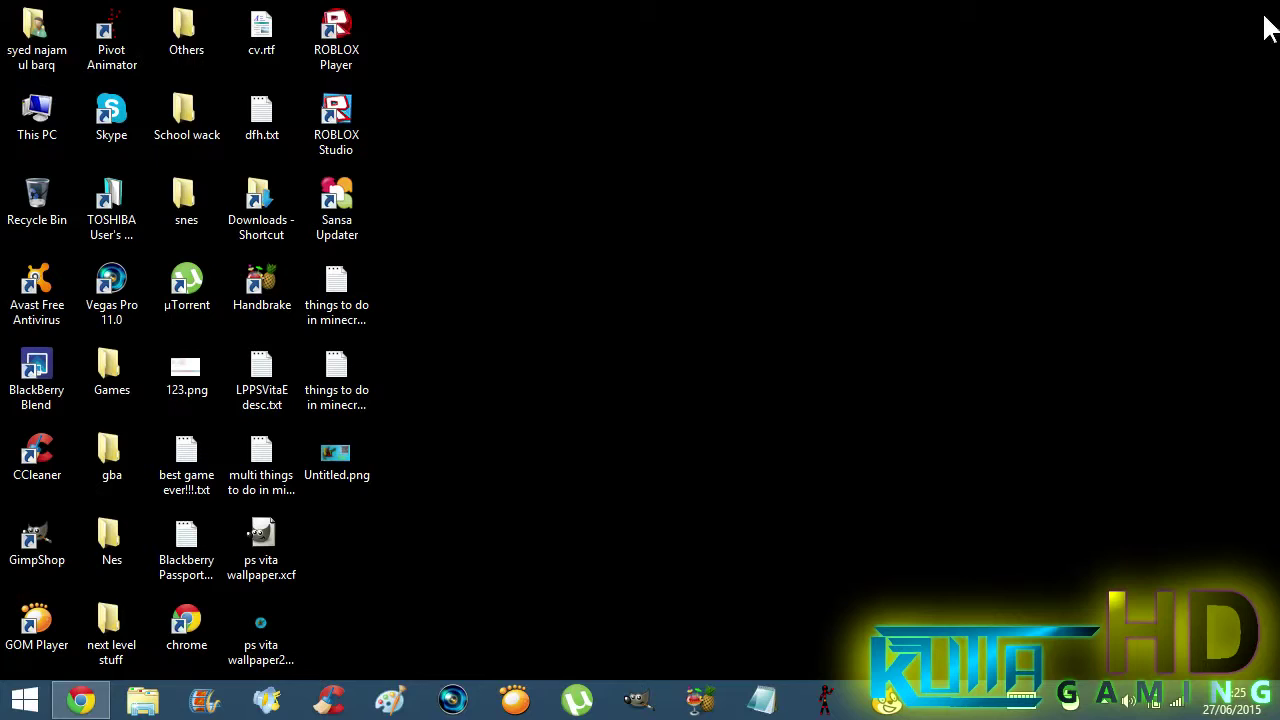
pyautogui.rightClick(622, 104)
pyautogui.click(579, 164)
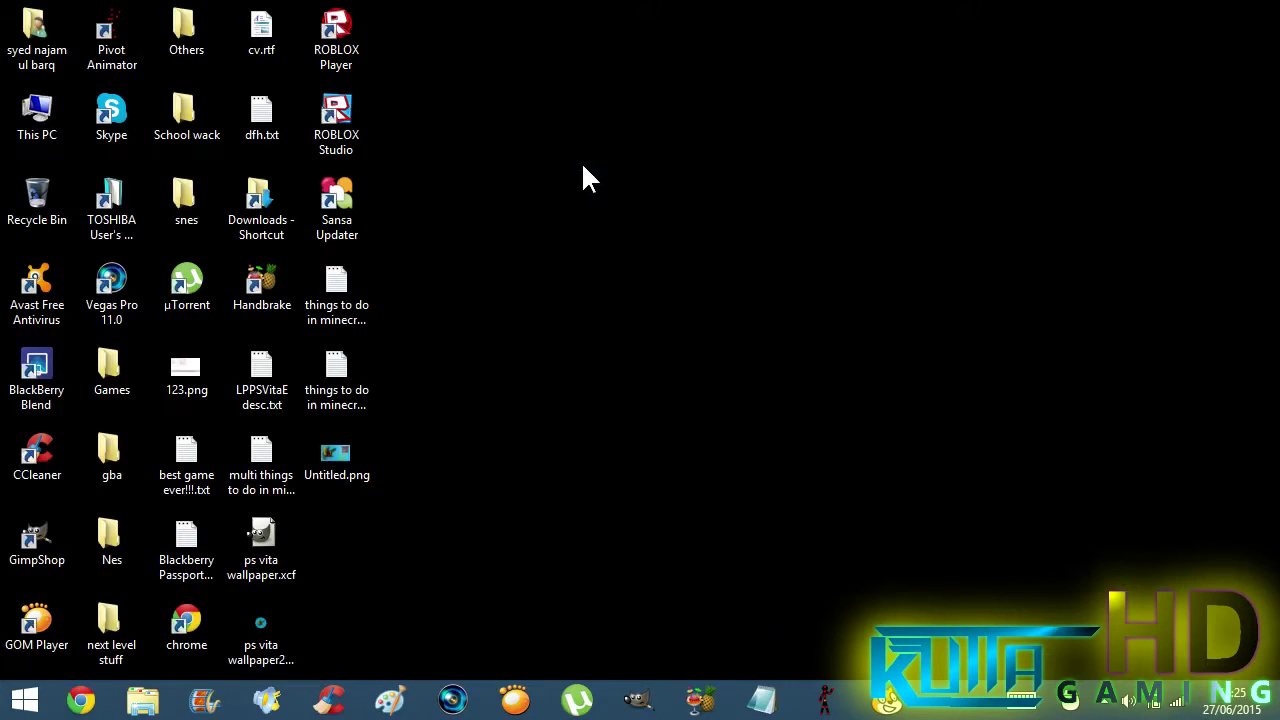
# Launch Mp3tag from the Start screen and maximise it, then switch to File Explorer.
pyautogui.press('super')
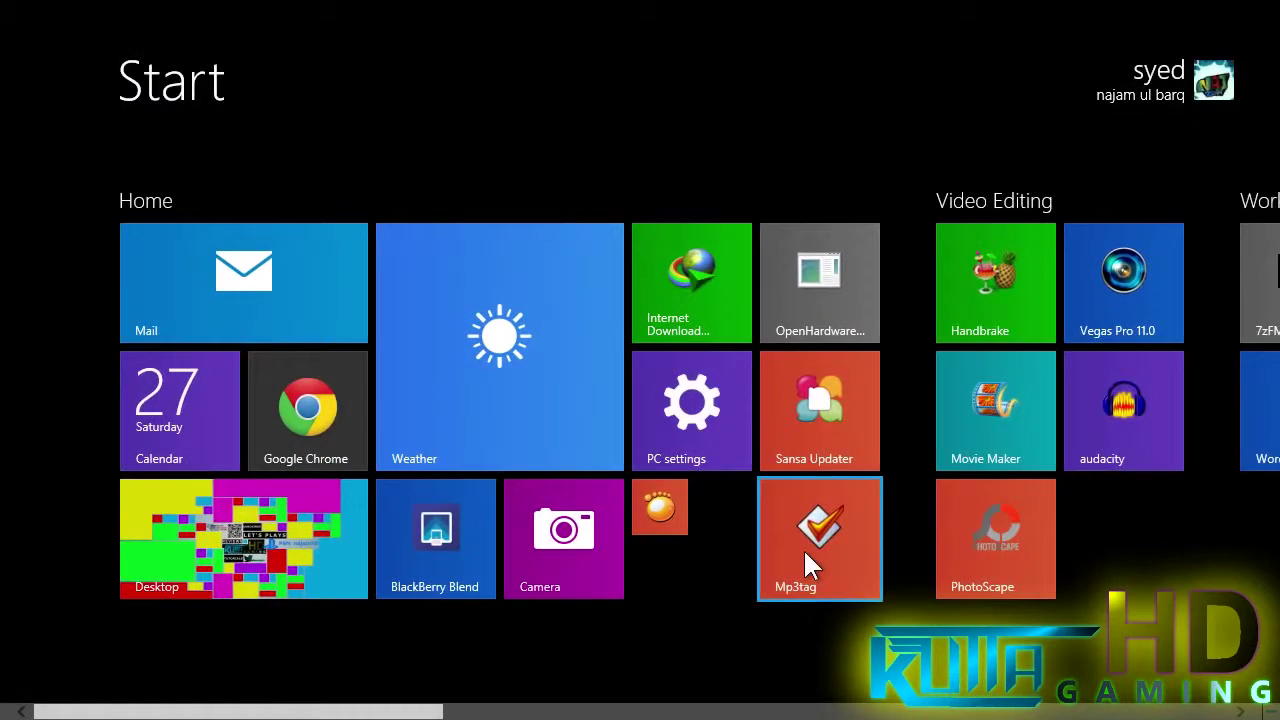
pyautogui.click(805, 550)
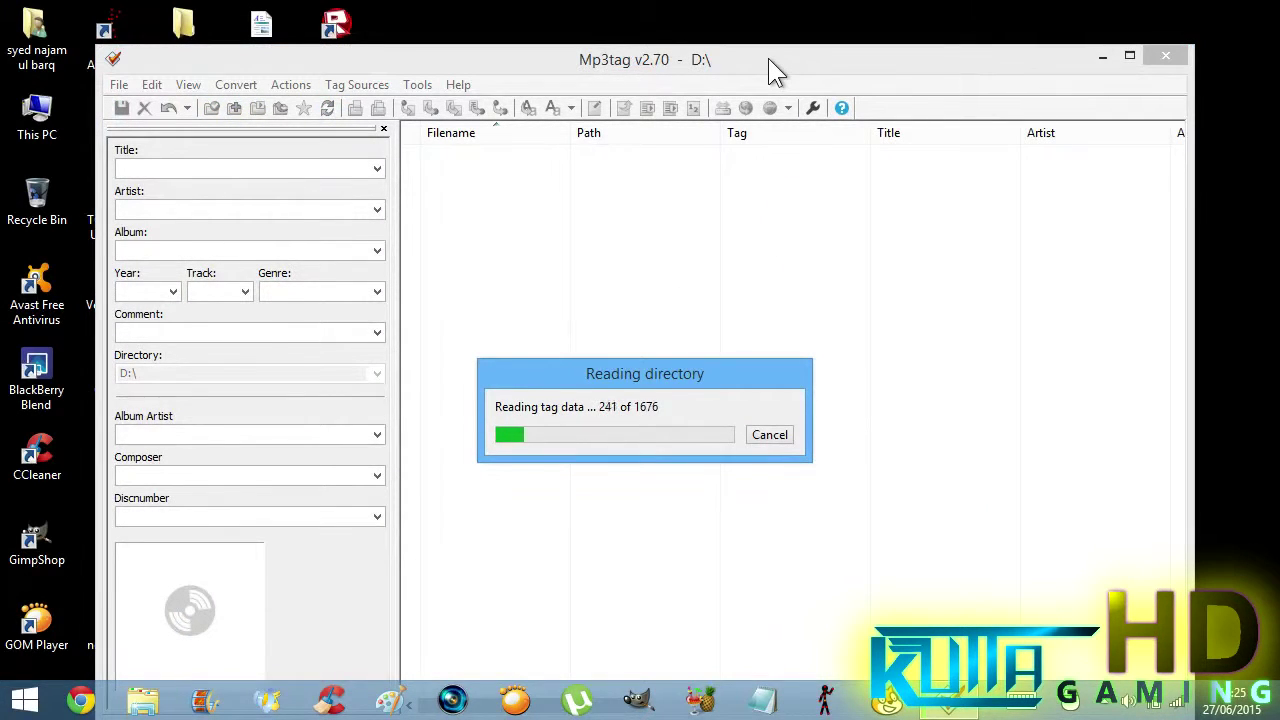
pyautogui.moveTo(768, 58); pyautogui.dragTo(855, 25)
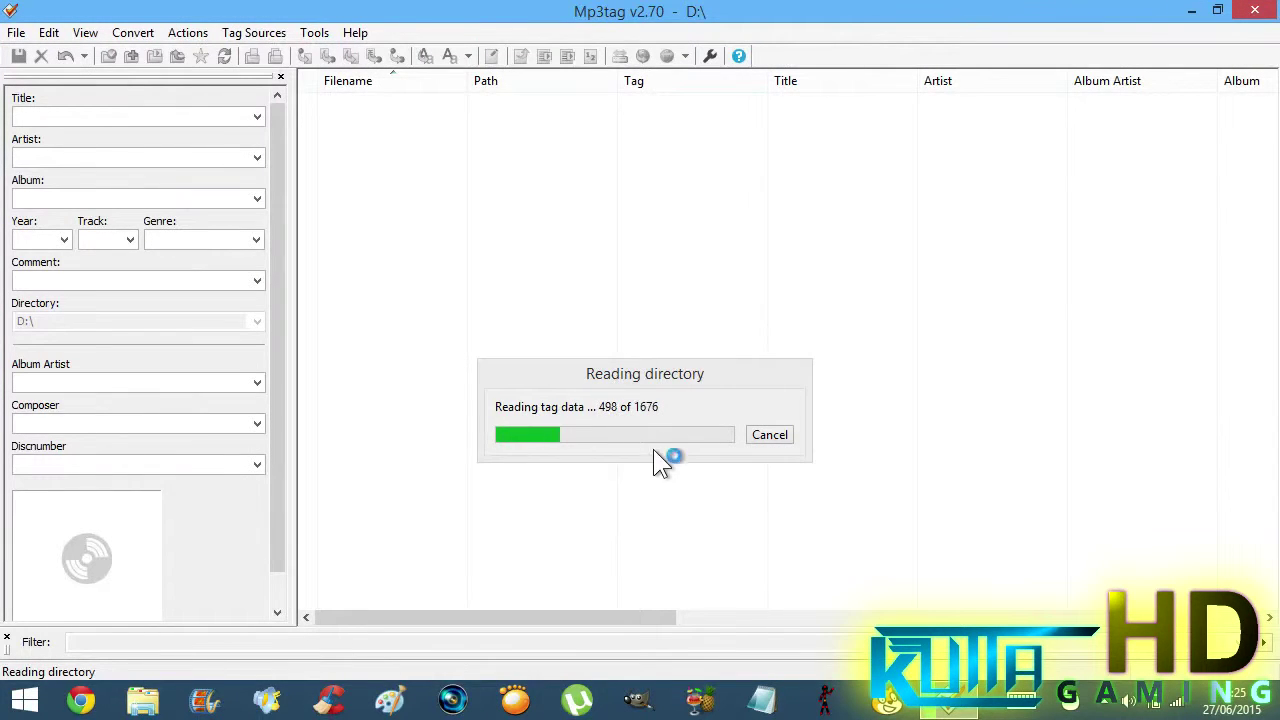
pyautogui.click(143, 700)
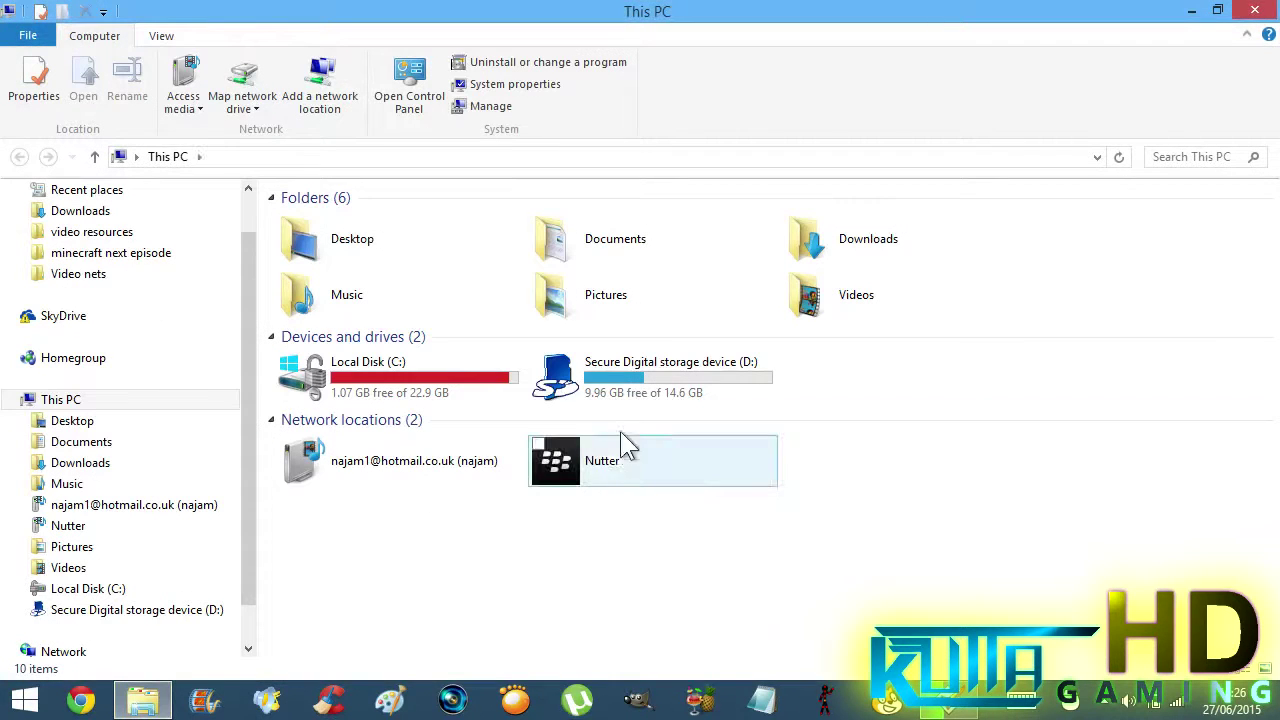
# Open the Secure Digital storage device (D:) drive, select Xscape.jpg, and return to Mp3tag.
pyautogui.doubleClick(659, 359)
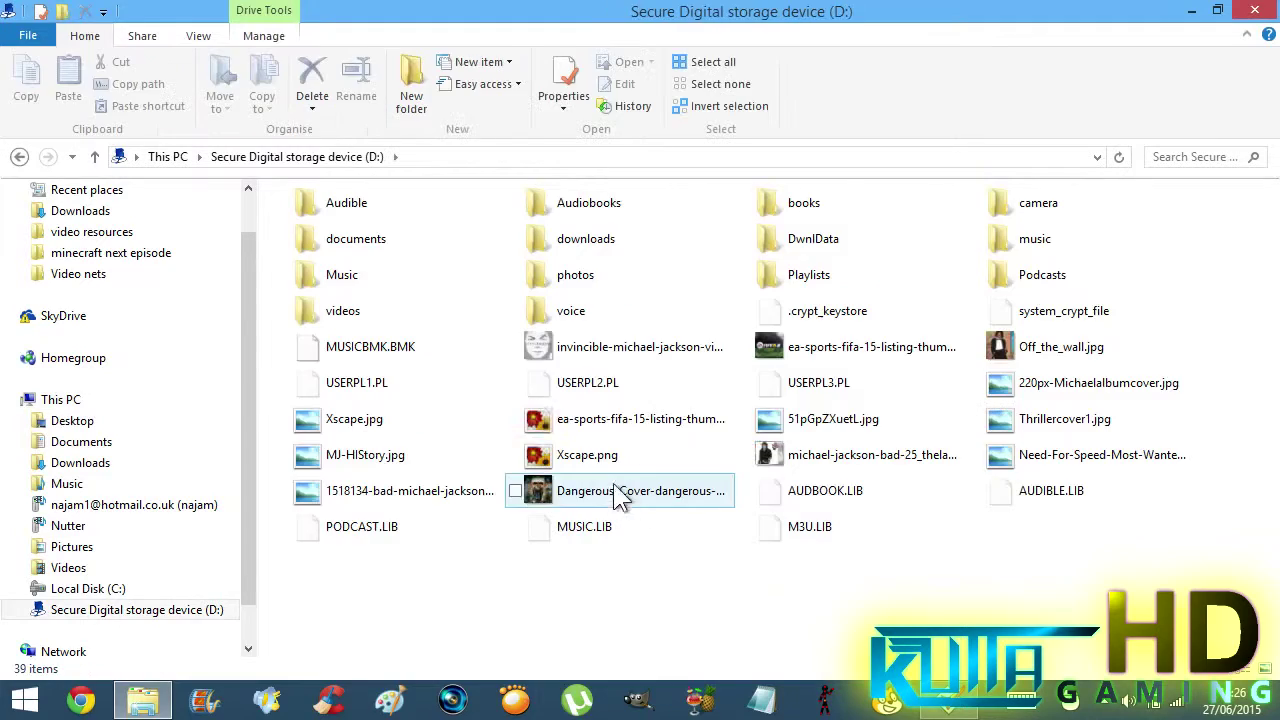
pyautogui.moveTo(1040, 600); pyautogui.dragTo(350, 215)
pyautogui.click(457, 422)
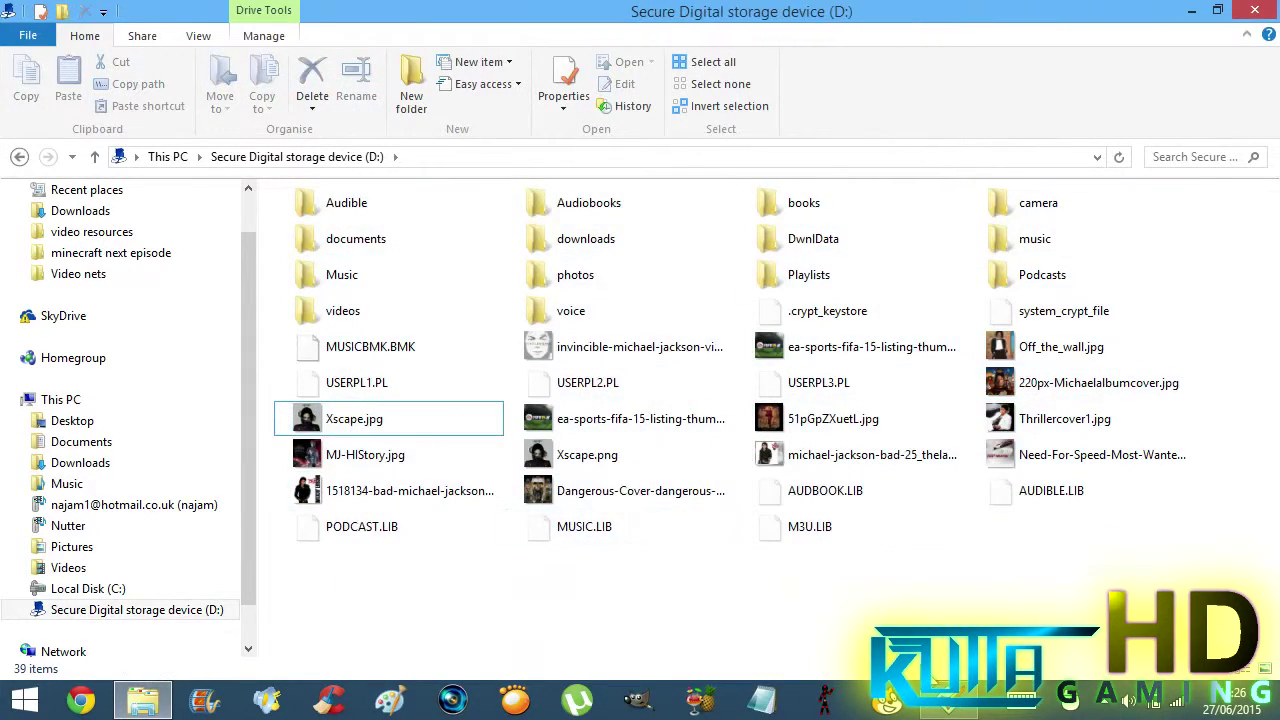
pyautogui.click(940, 700)
pyautogui.scroll(-20, 557, 257)
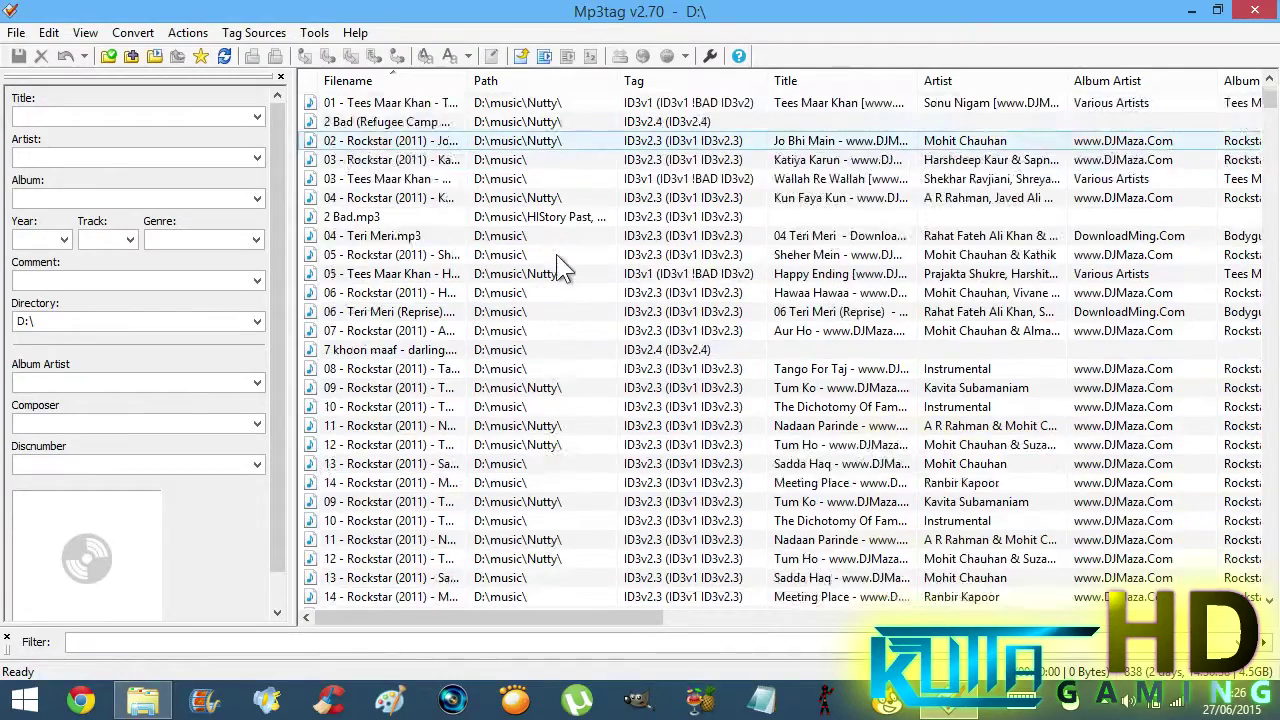
pyautogui.scroll(-7, 565, 305)
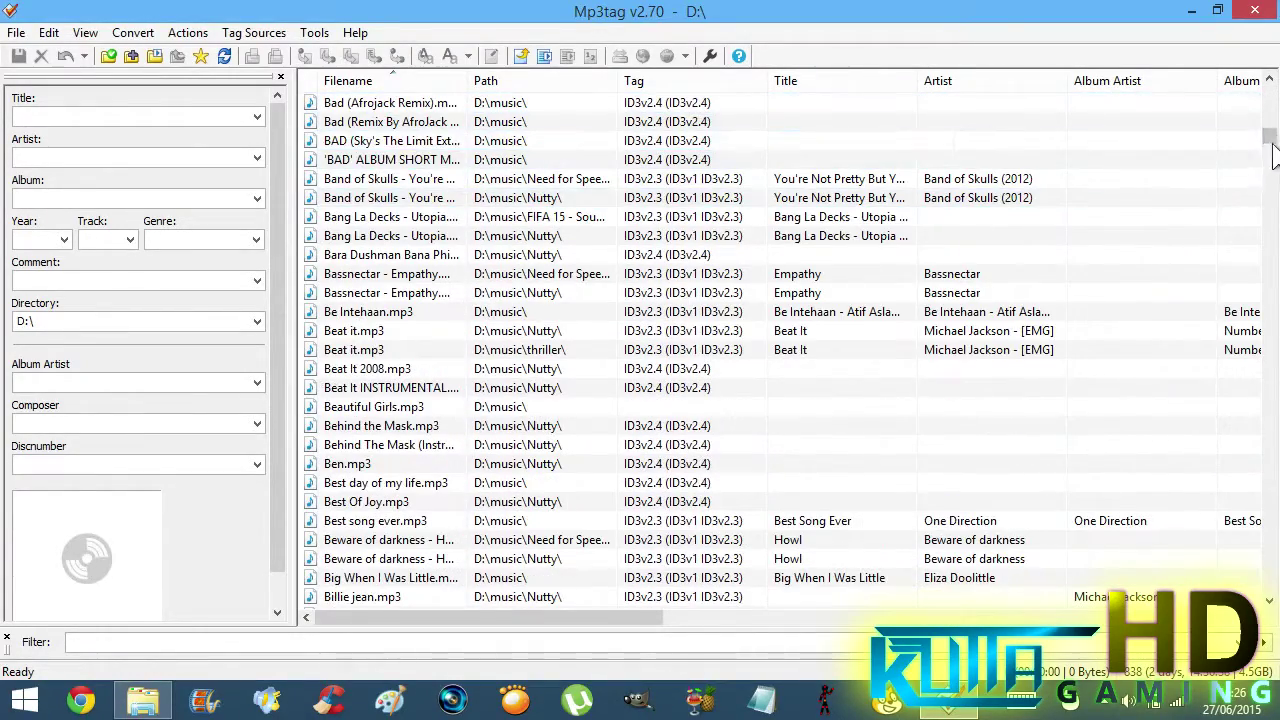
pyautogui.moveTo(1274, 143); pyautogui.dragTo(1240, 262)
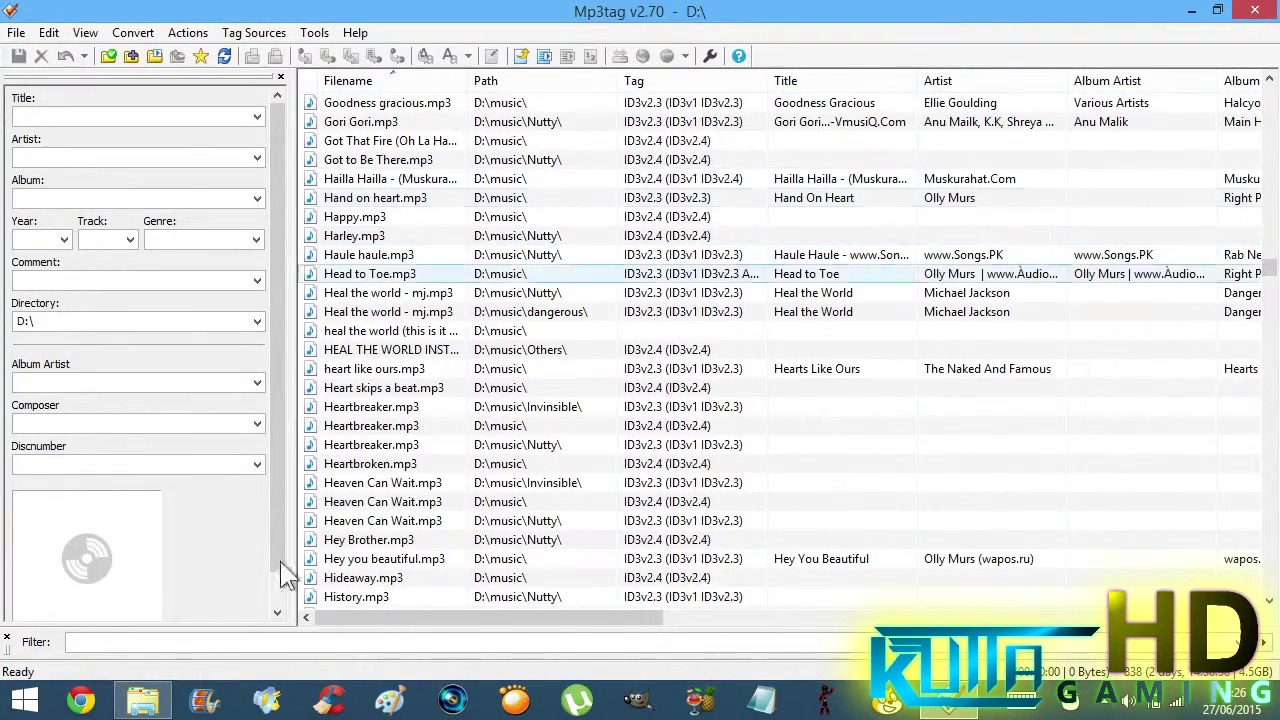
pyautogui.click(142, 700)
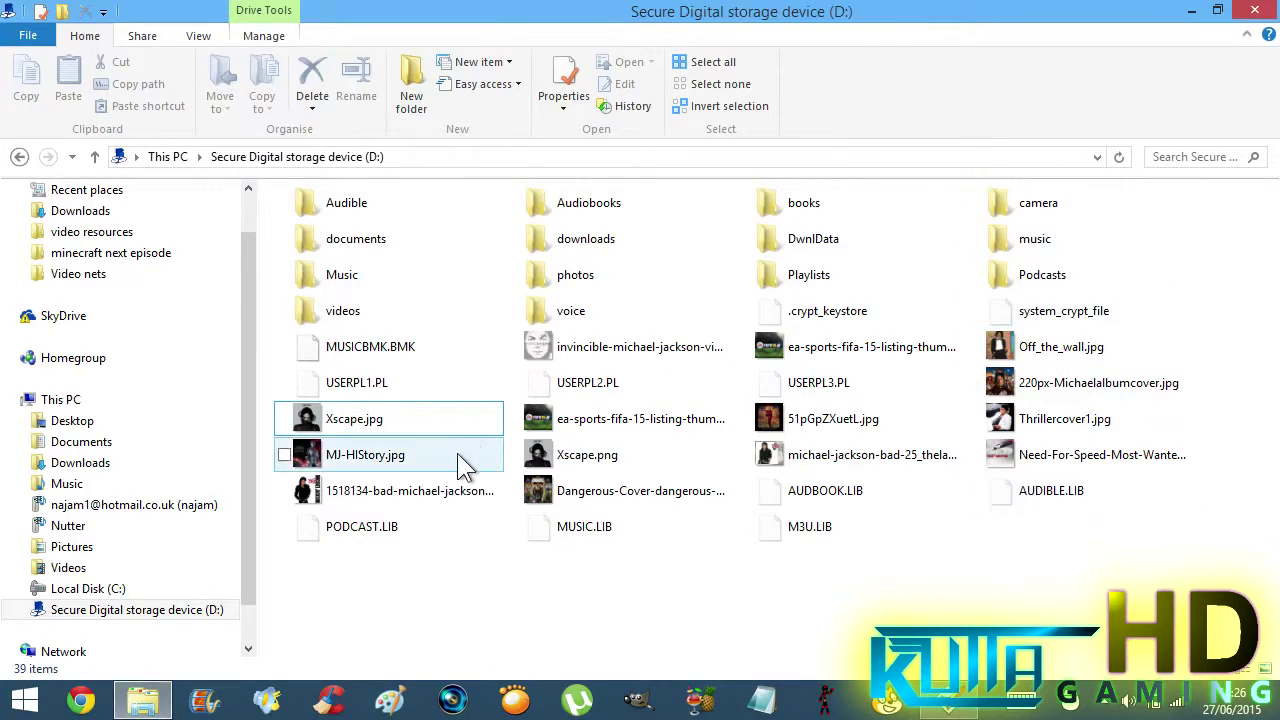
# Open the music folder on drive D: and look through its contents.
pyautogui.moveTo(460, 458); pyautogui.dragTo(870, 258)
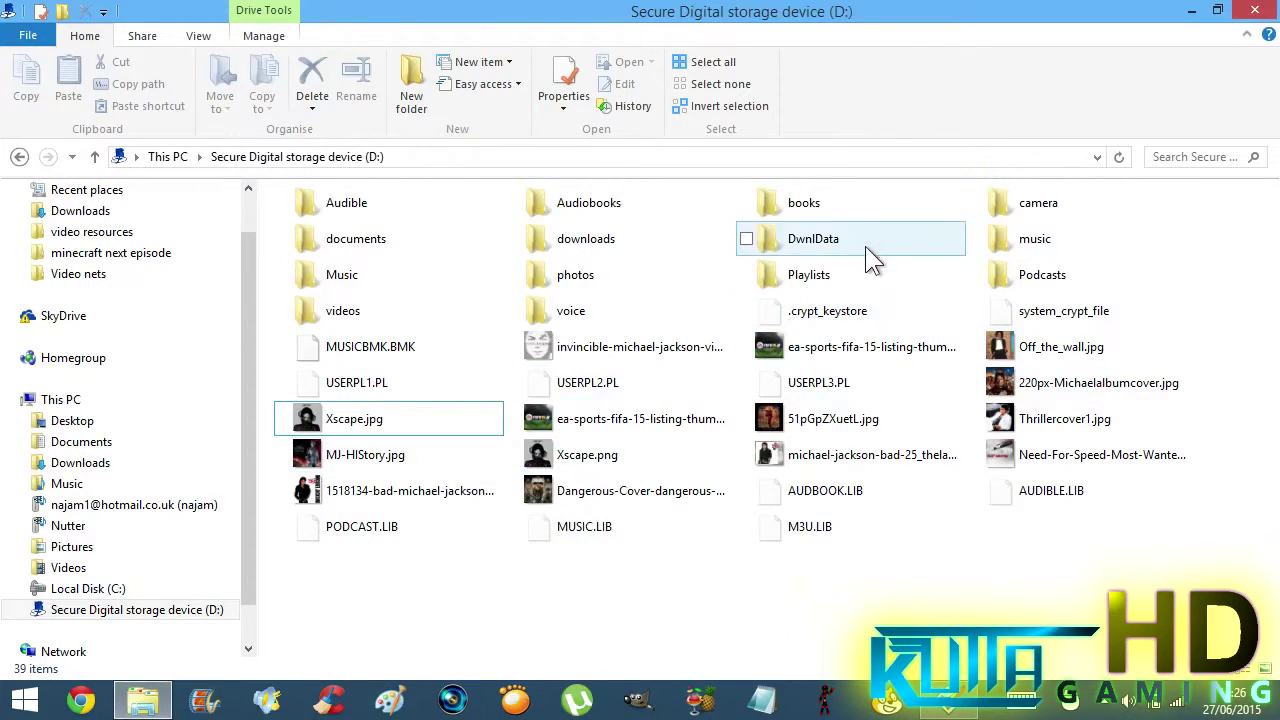
pyautogui.click(626, 240)
pyautogui.click(1040, 250)
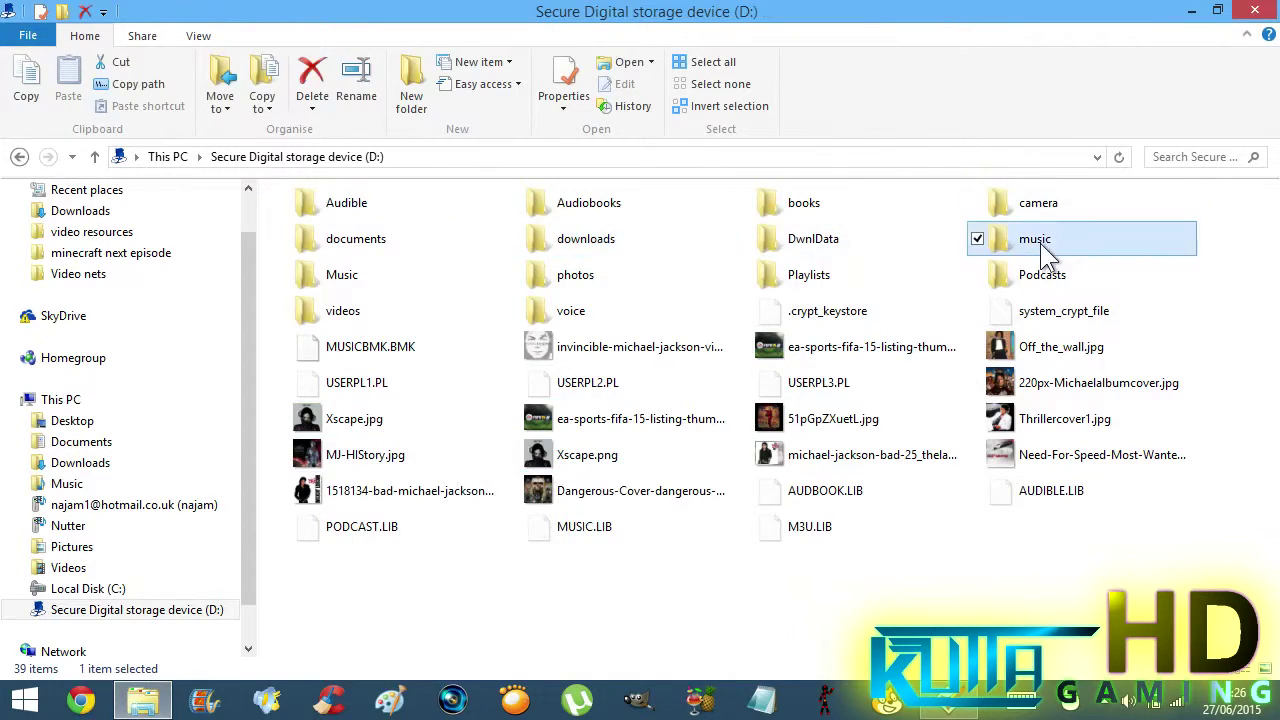
pyautogui.doubleClick(1040, 245)
pyautogui.scroll(-10, 725, 347)
pyautogui.scroll(-3, 727, 358)
pyautogui.scroll(9, 727, 358)
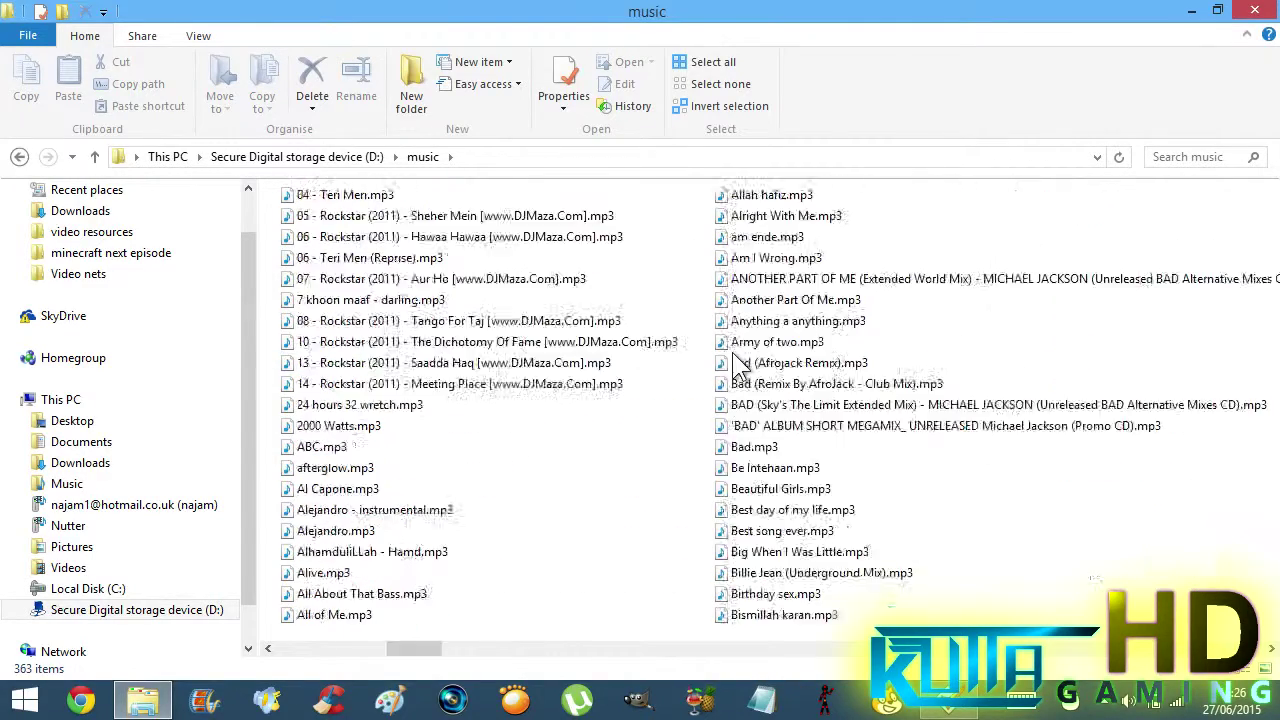
pyautogui.scroll(2, 727, 358)
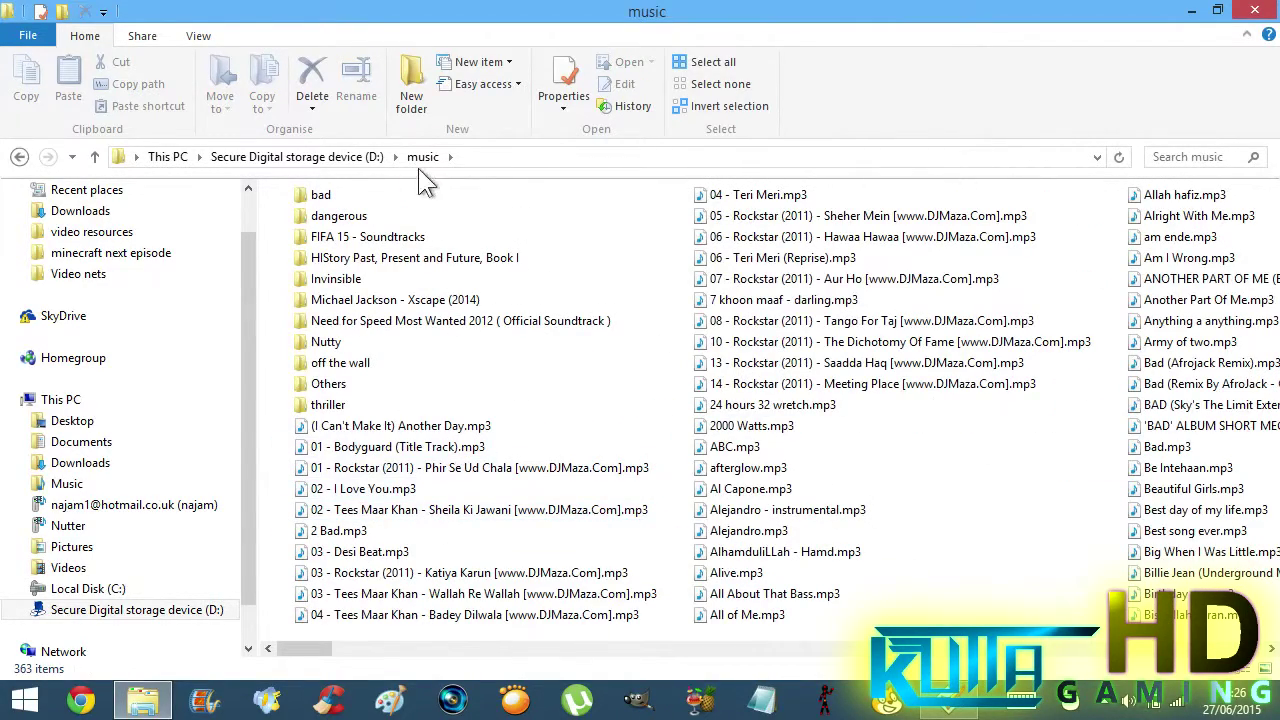
# Open the off the wall folder, return to D:\, and open Off_the_wall.jpg.
pyautogui.moveTo(650, 198); pyautogui.dragTo(490, 452)
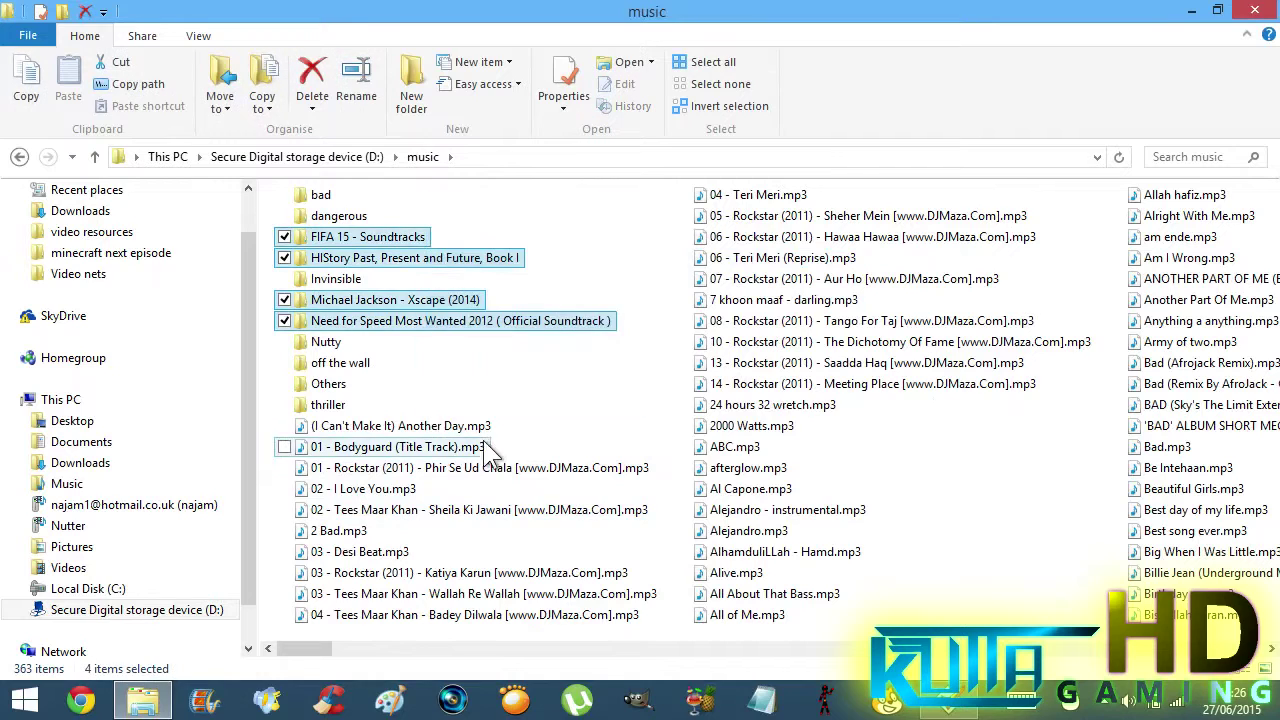
pyautogui.click(485, 395)
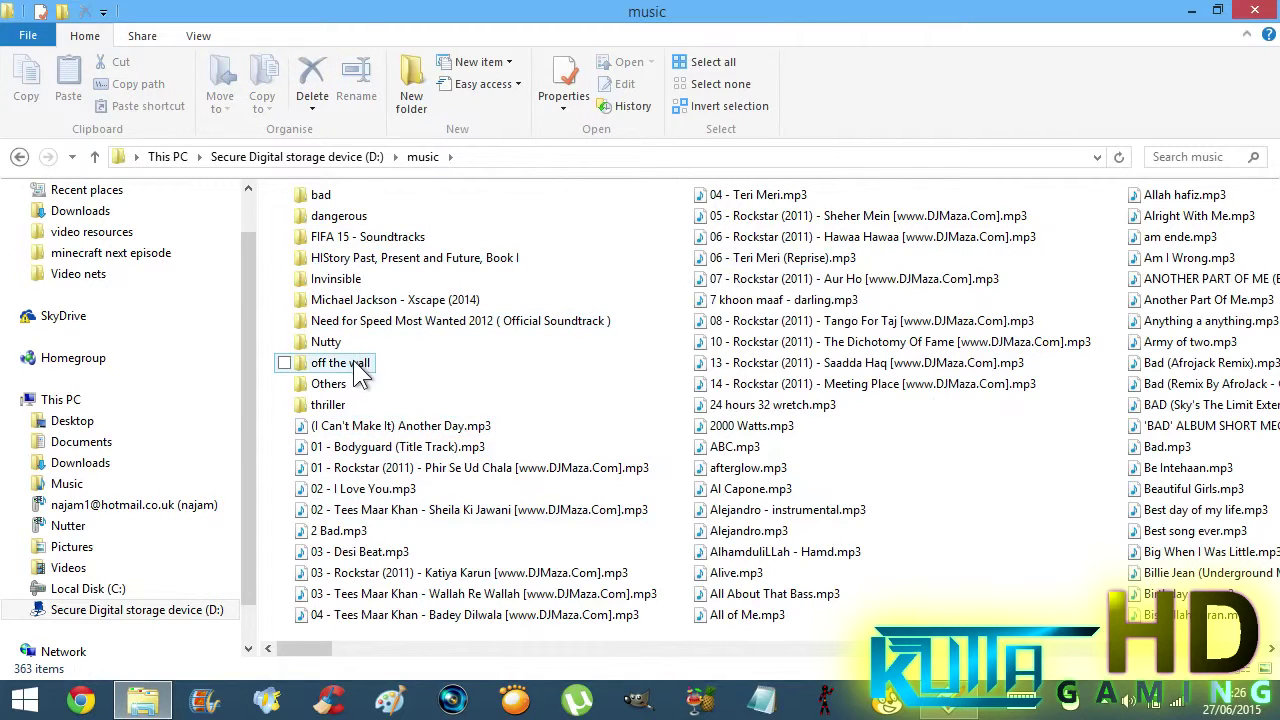
pyautogui.doubleClick(356, 364)
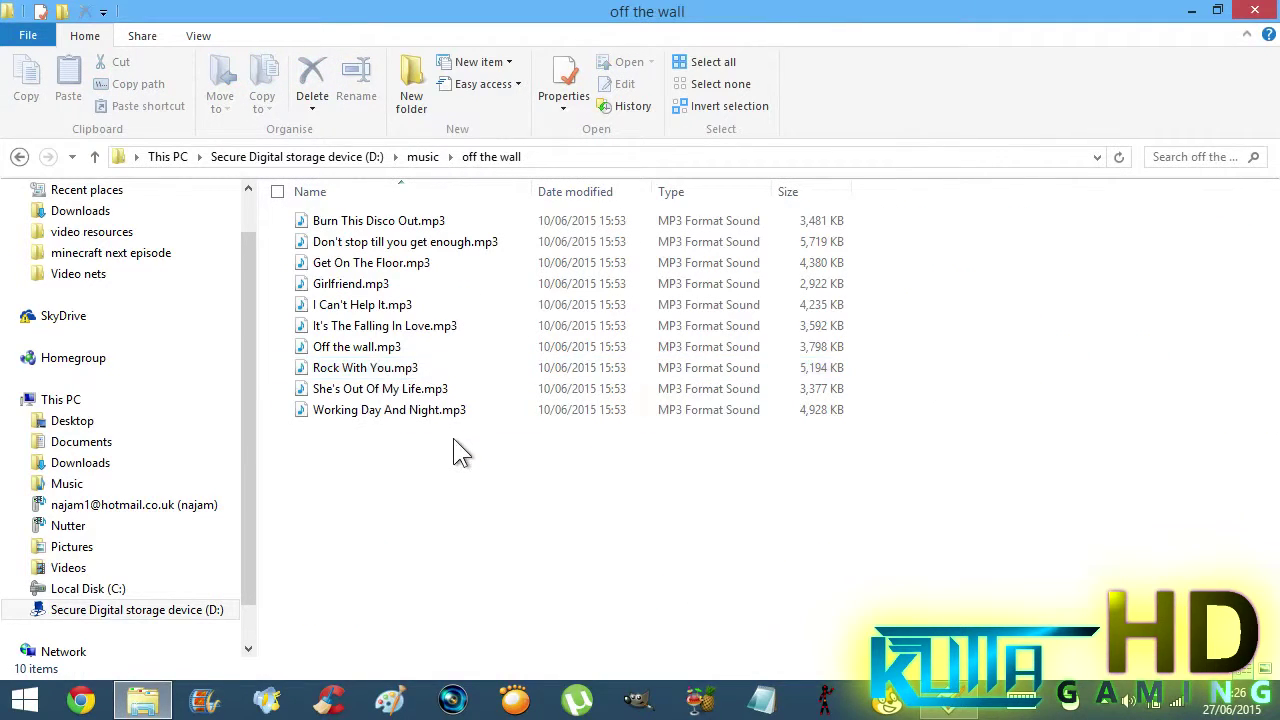
pyautogui.press('BackSpace')
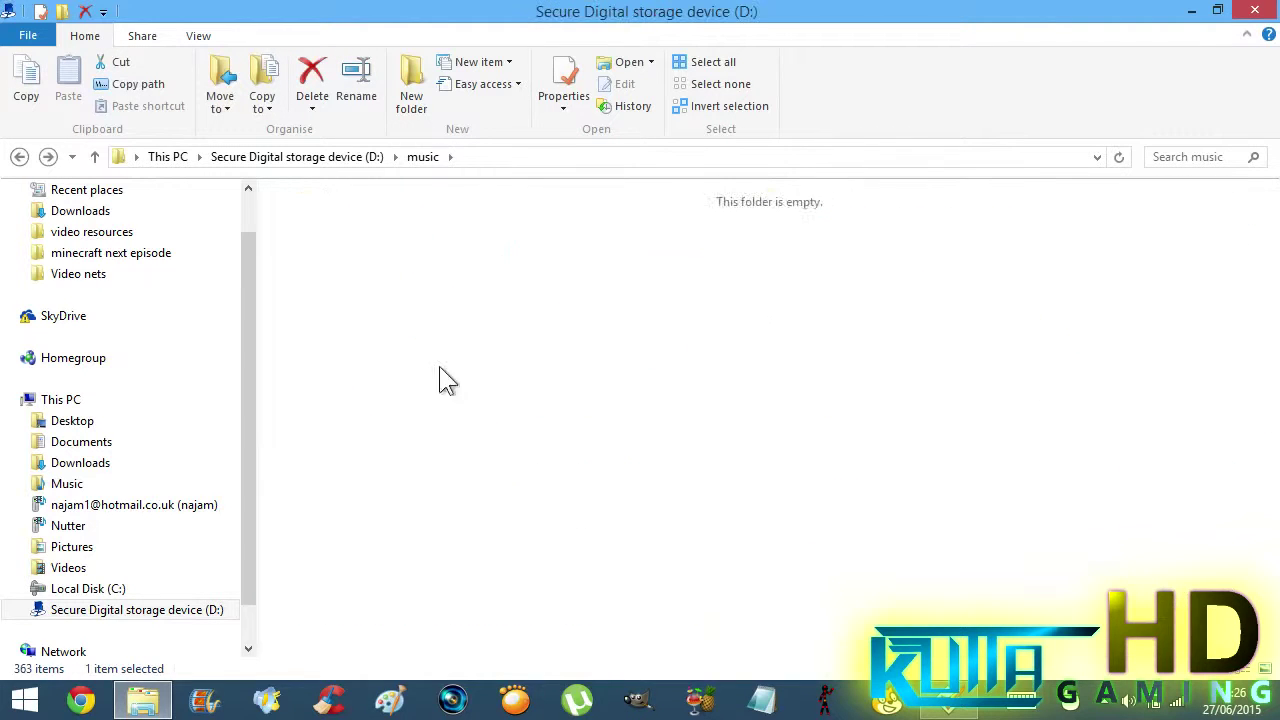
pyautogui.press('BackSpace')
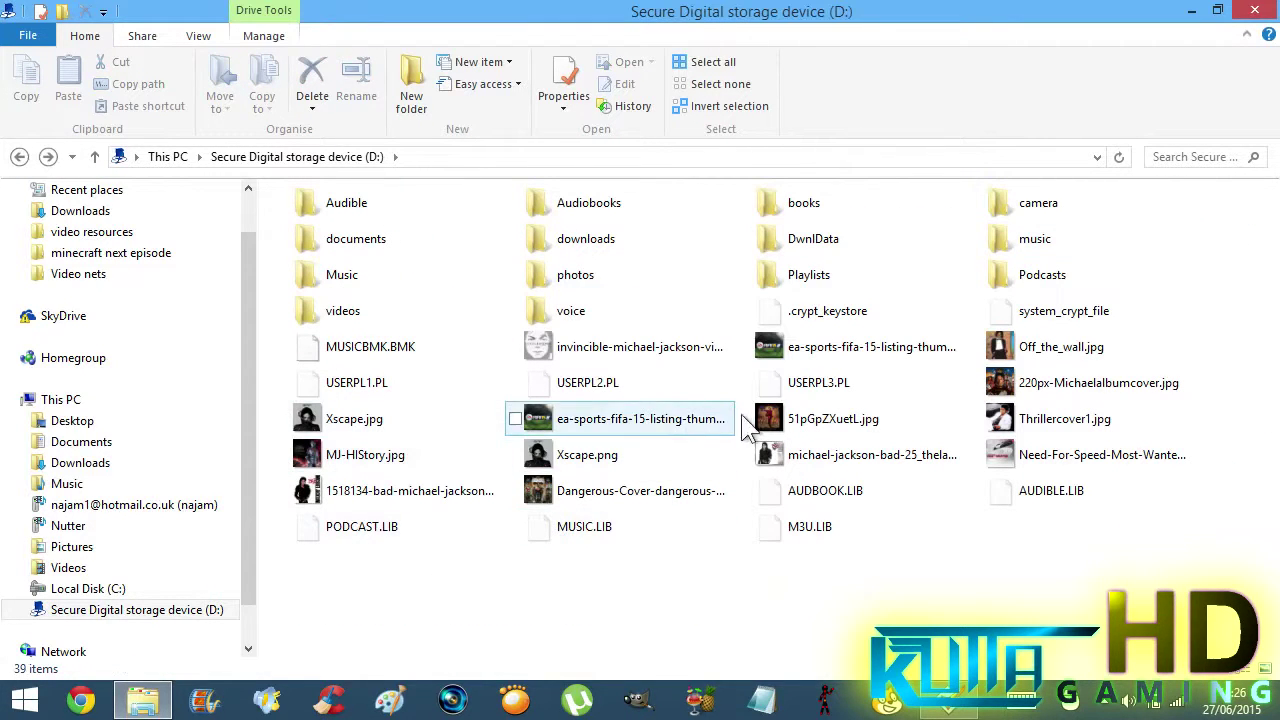
pyautogui.doubleClick(1060, 347)
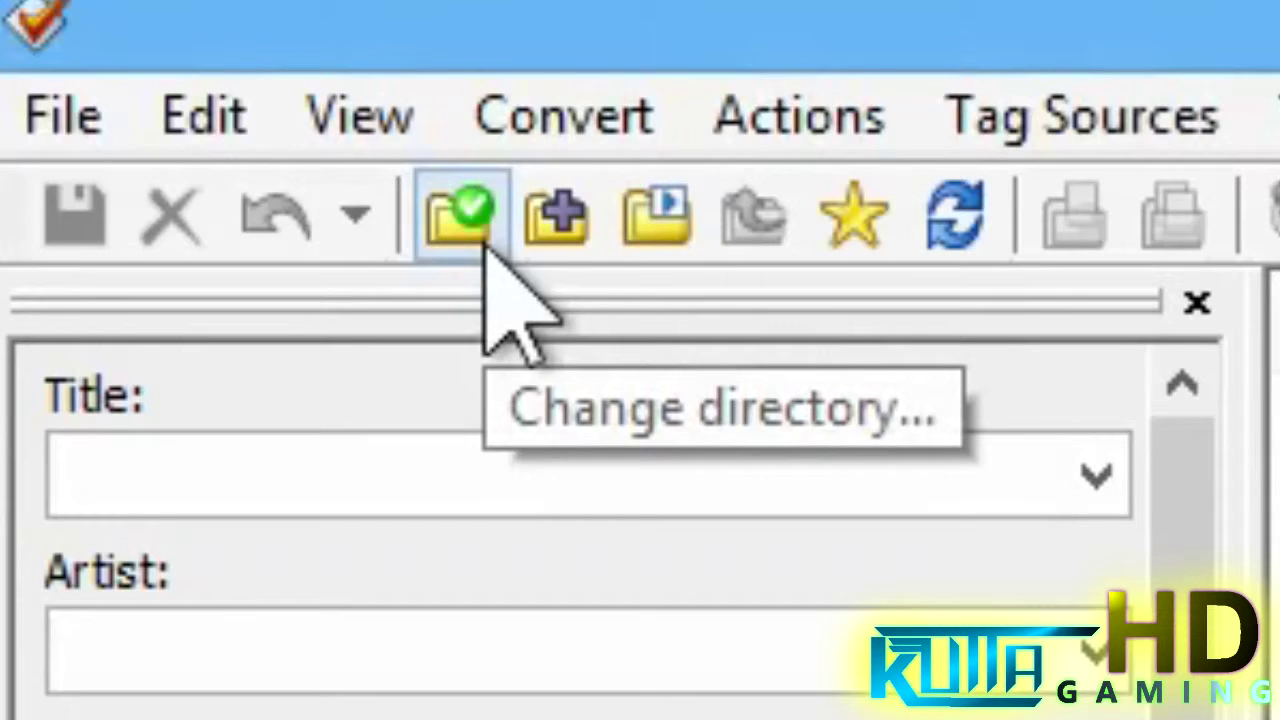
# Open Mp3tag's Change directory picker inside D:\Music, then bring File Explorer forward.
pyautogui.click(487, 247)
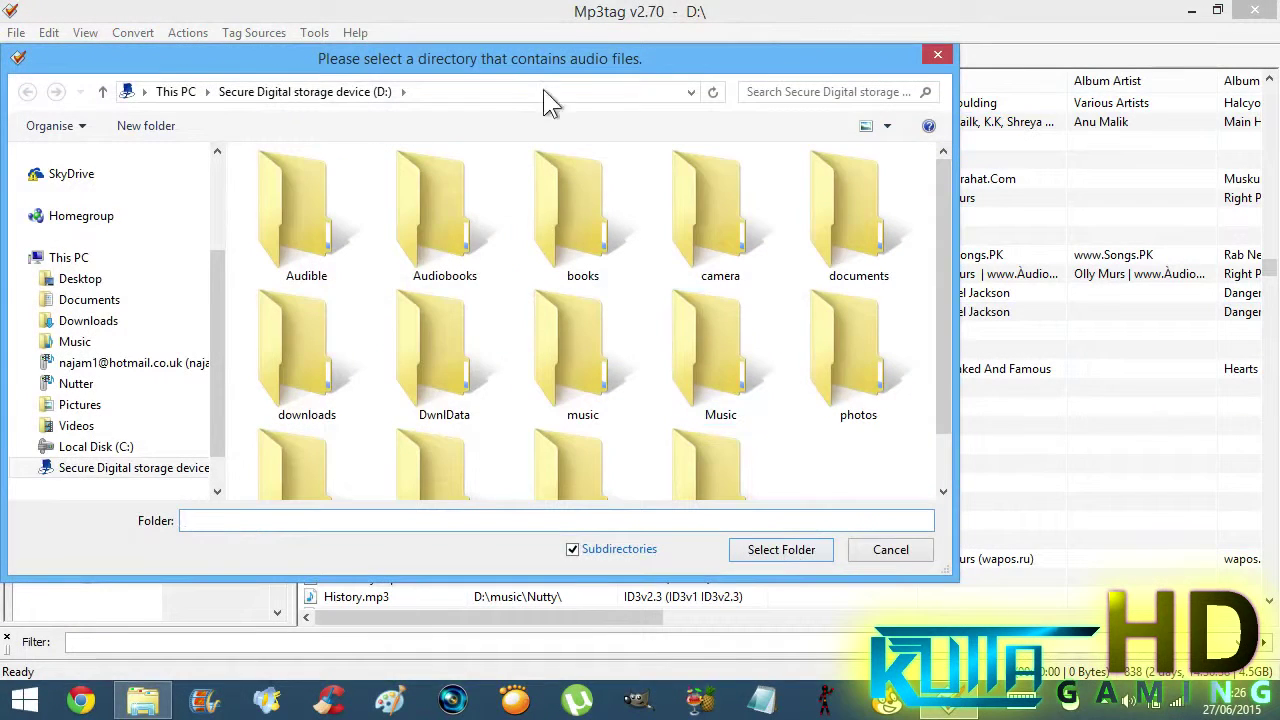
pyautogui.moveTo(565, 55); pyautogui.dragTo(684, 33)
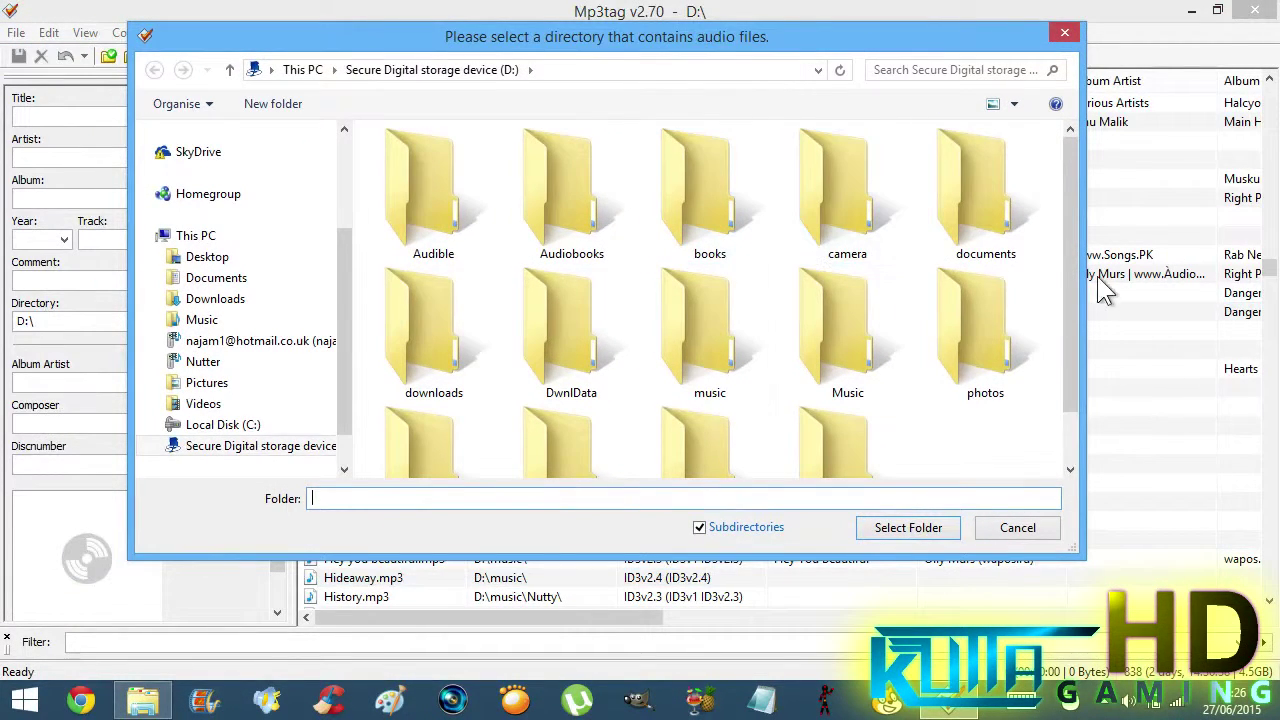
pyautogui.scroll(-2, 1072, 292)
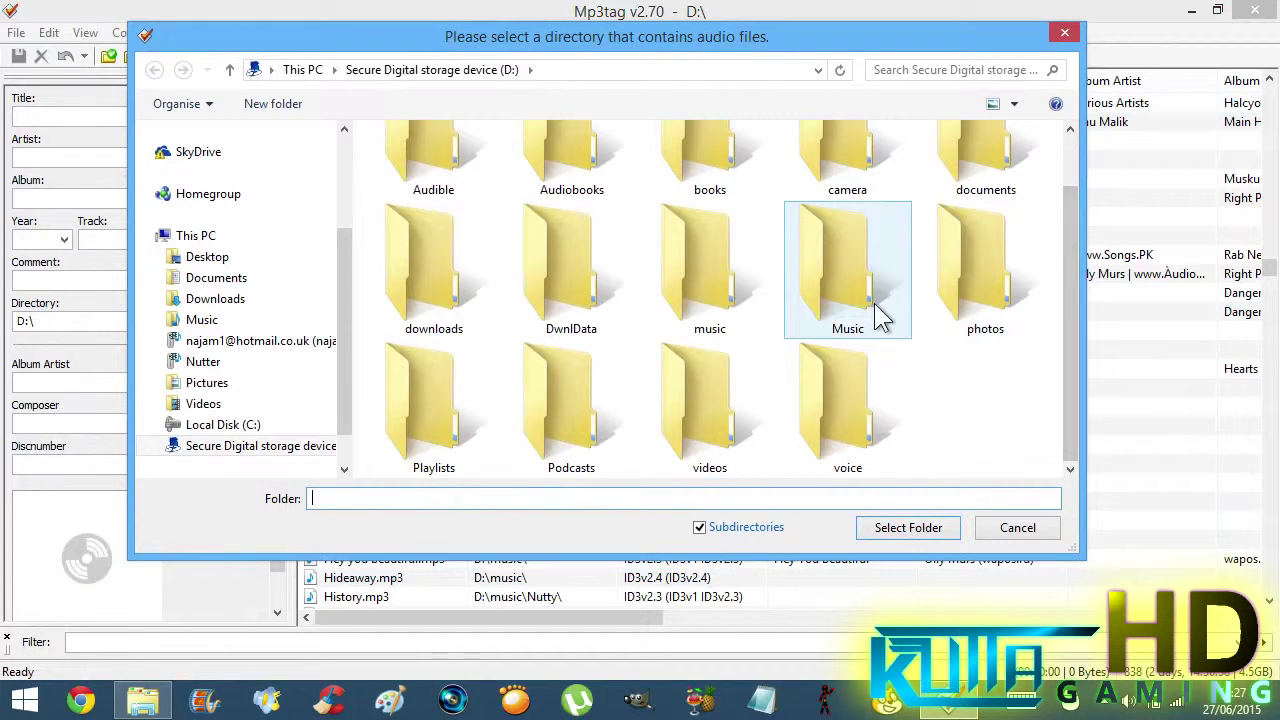
pyautogui.doubleClick(835, 282)
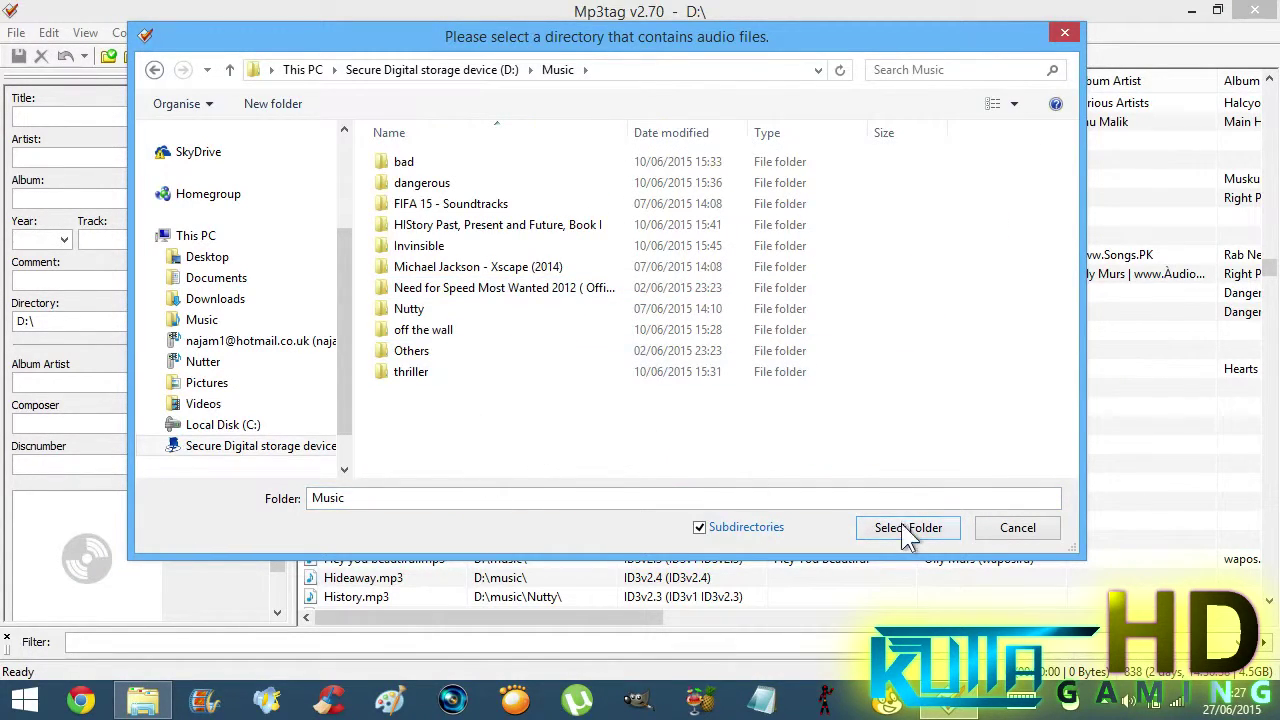
pyautogui.click(143, 700)
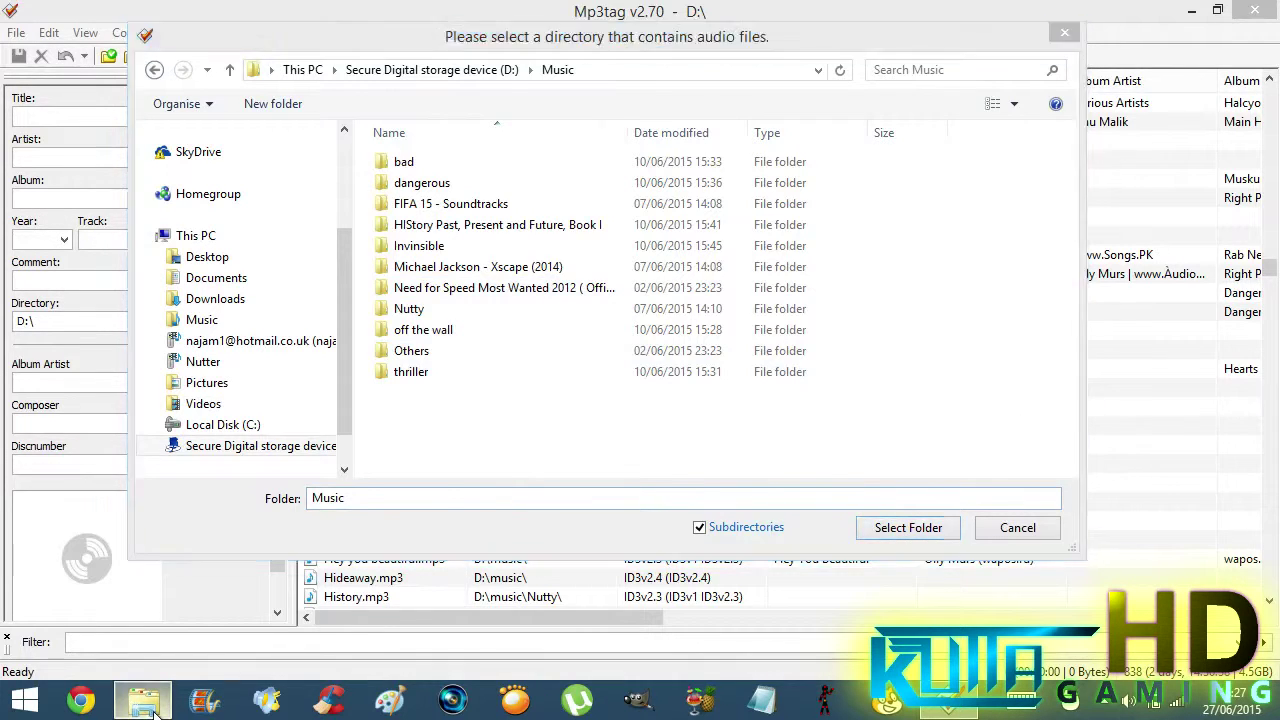
# Open D:\Music in Explorer, then load Michael Jackson - Xscape (2014) into Mp3tag and select its 11 tracks.
pyautogui.doubleClick(368, 280)
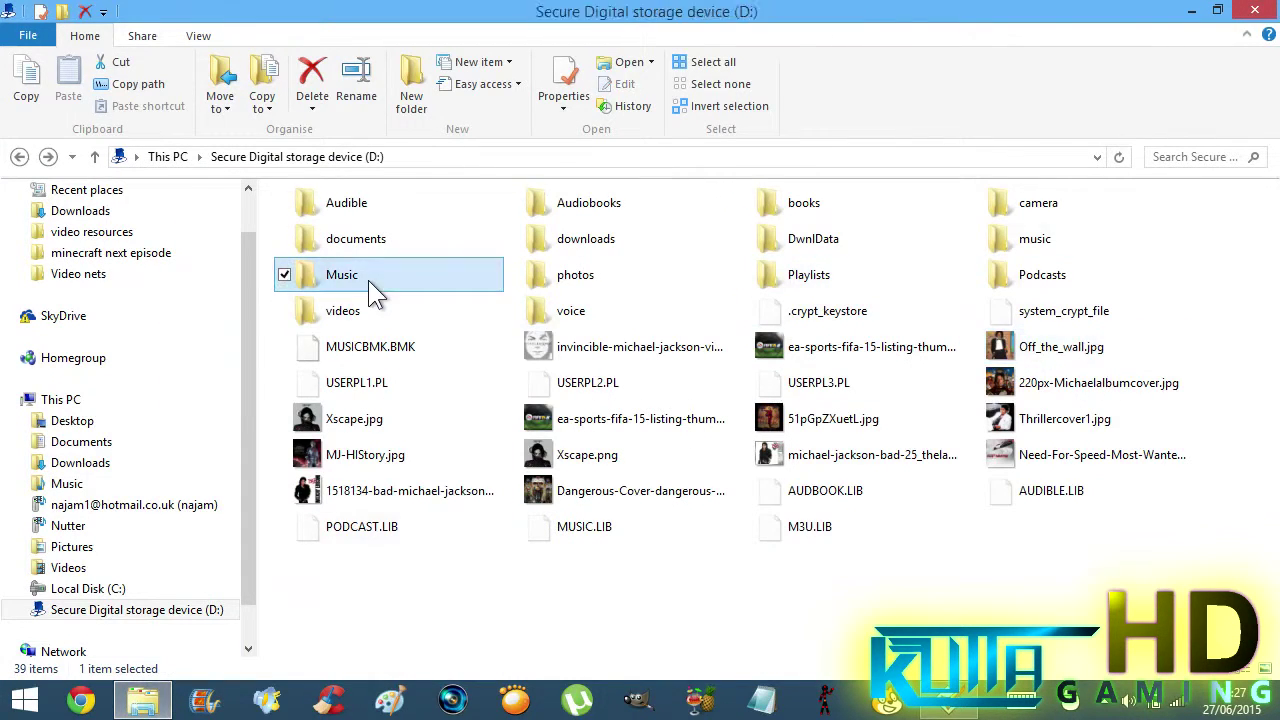
pyautogui.hscroll(3, 709, 277)
pyautogui.hscroll(-3, 914, 300)
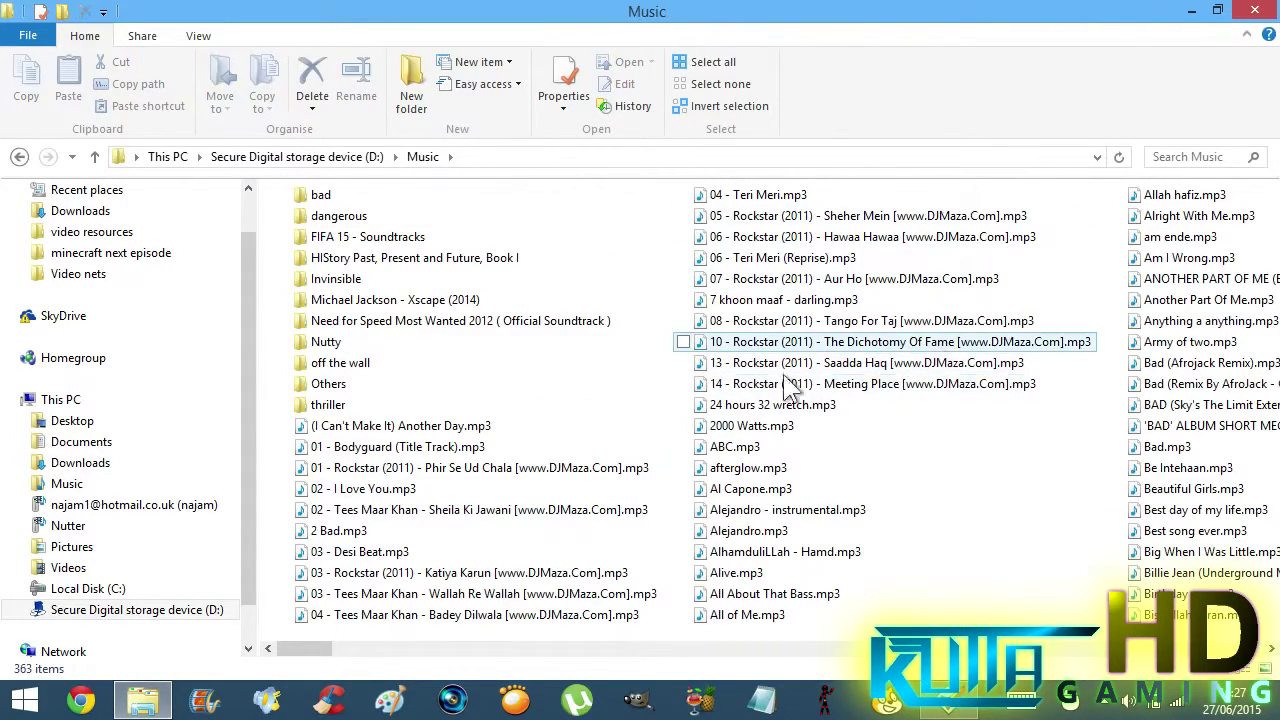
pyautogui.click(945, 708)
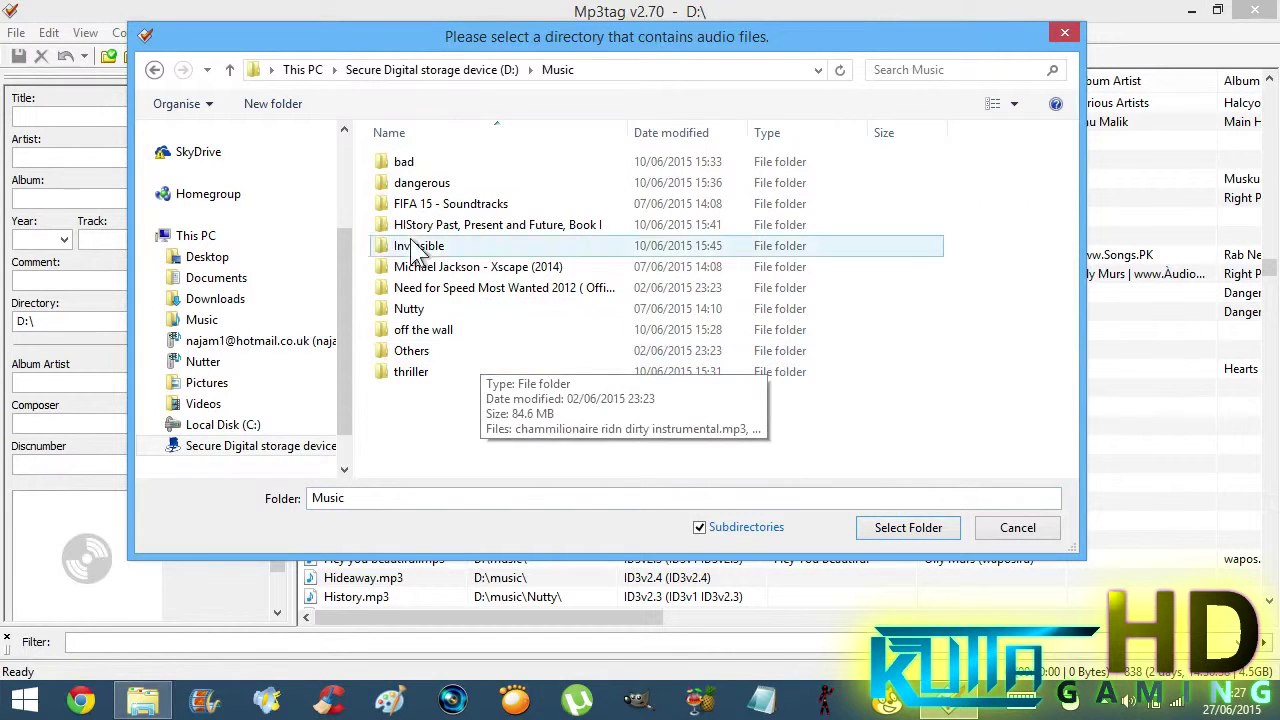
pyautogui.doubleClick(507, 267)
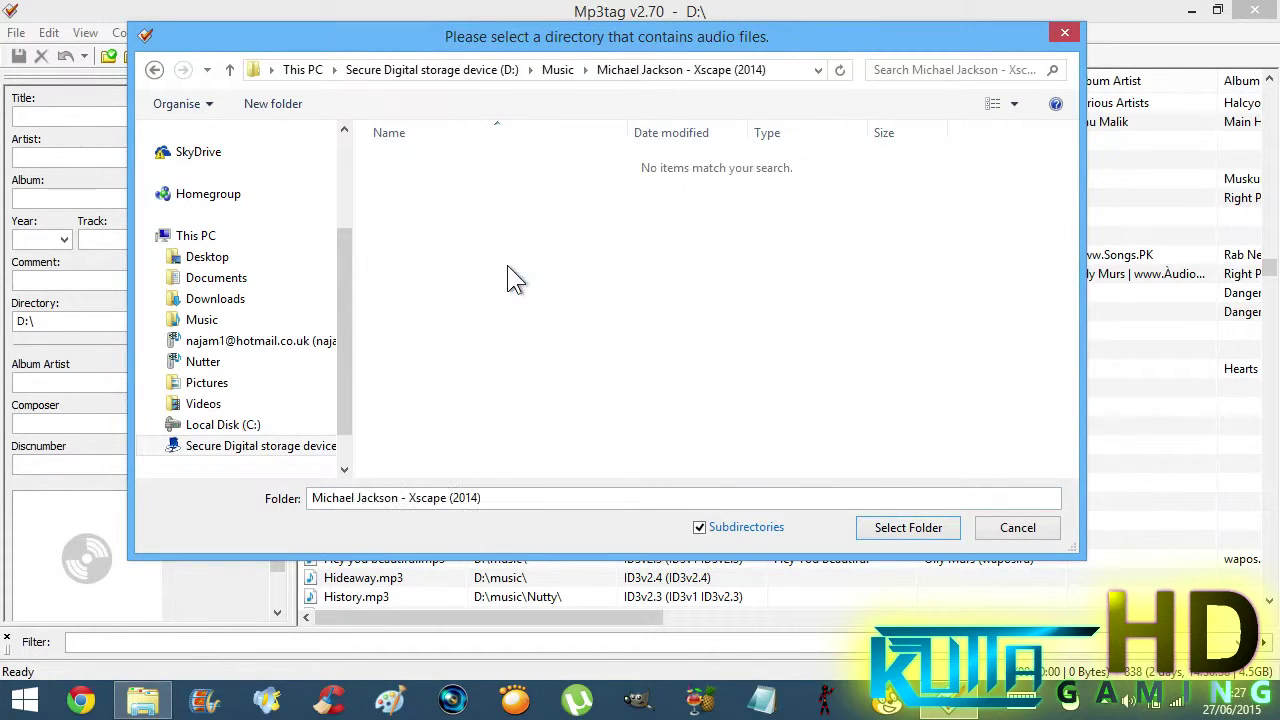
pyautogui.click(907, 528)
pyautogui.moveTo(558, 409); pyautogui.dragTo(362, 84)
# In Explorer, find and open the Xscape (2014) folder, then return to the Music list.
pyautogui.click(143, 700)
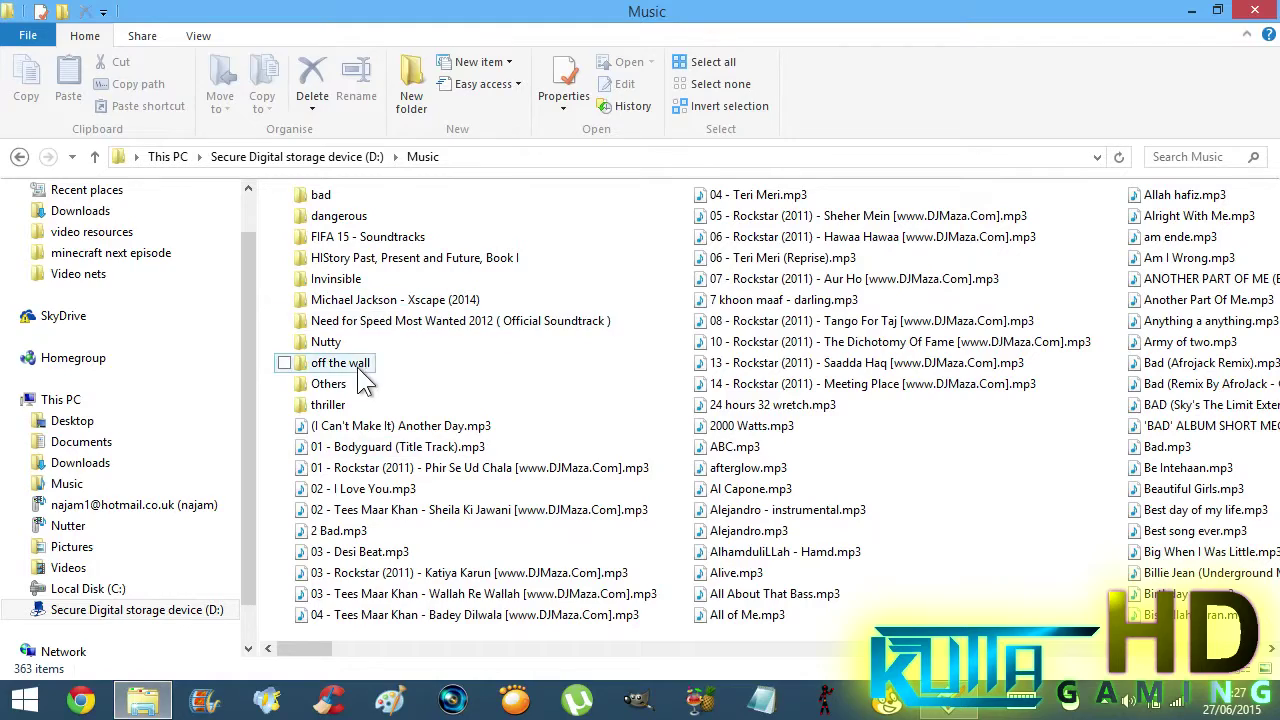
pyautogui.click(362, 238)
pyautogui.press('x')
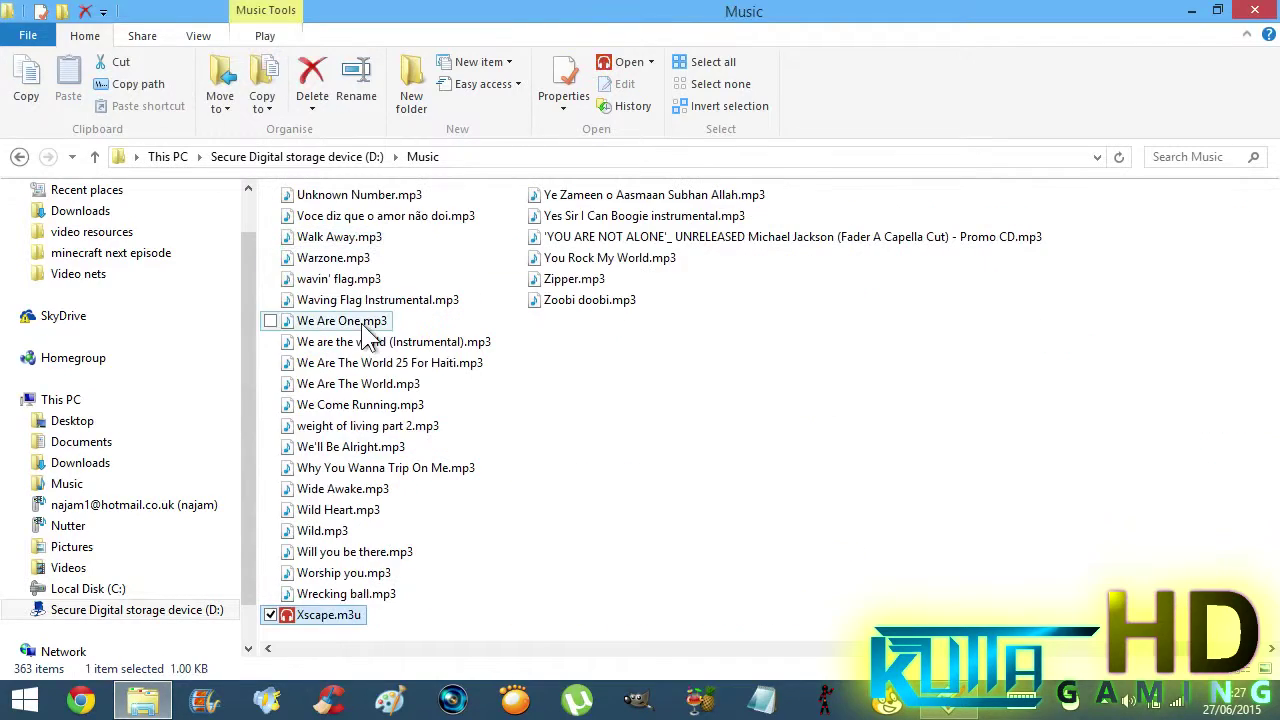
pyautogui.scroll(15, 500, 388)
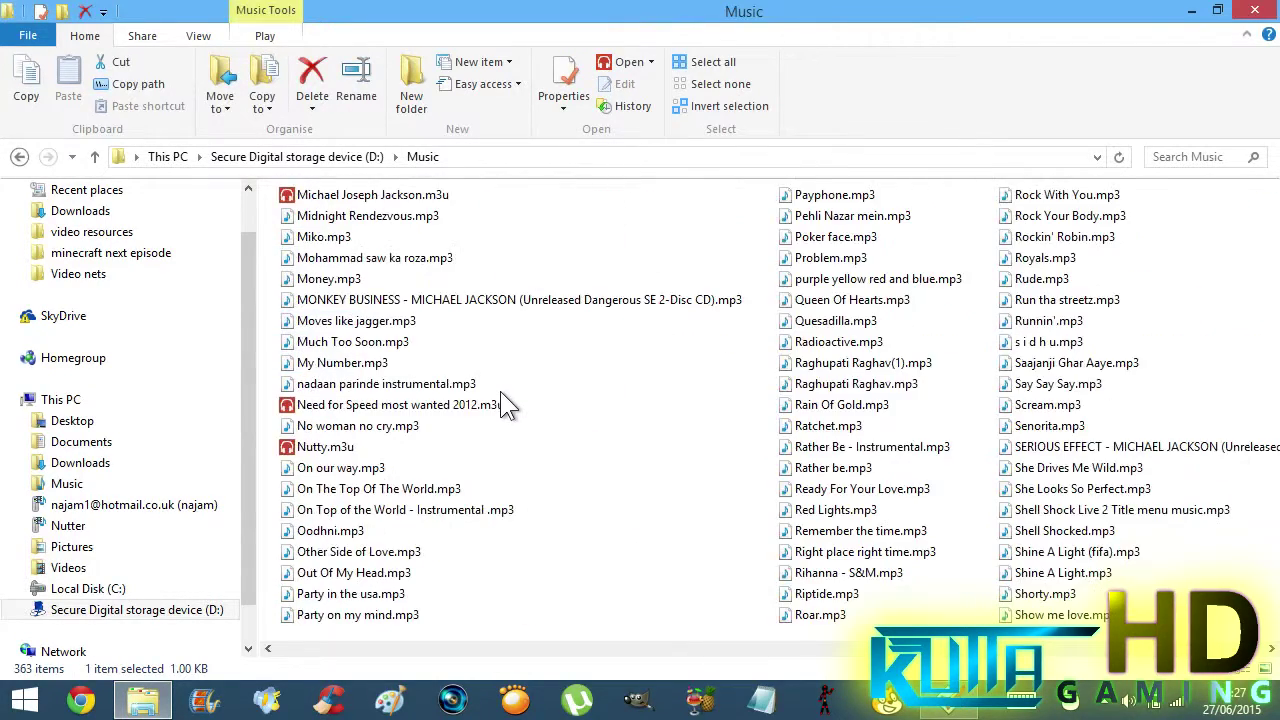
pyautogui.scroll(3, 509, 404)
pyautogui.moveTo(499, 649); pyautogui.dragTo(295, 653)
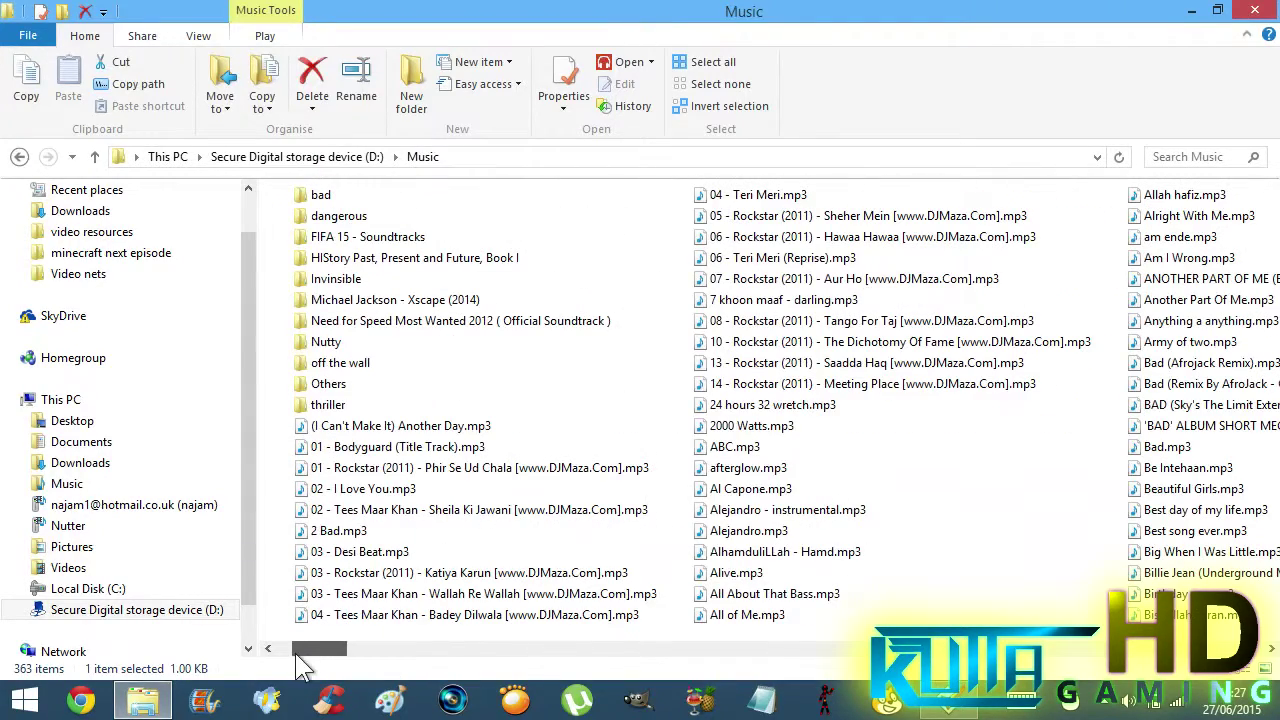
pyautogui.doubleClick(375, 300)
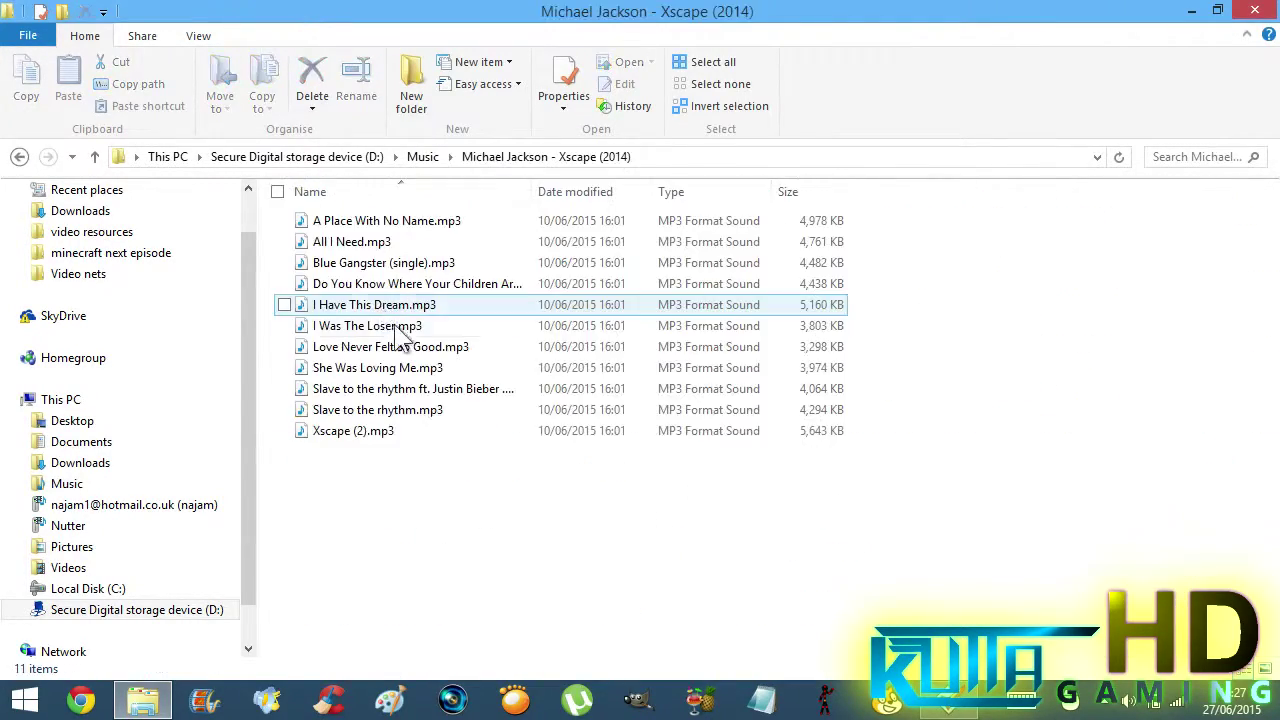
pyautogui.press('BackSpace')
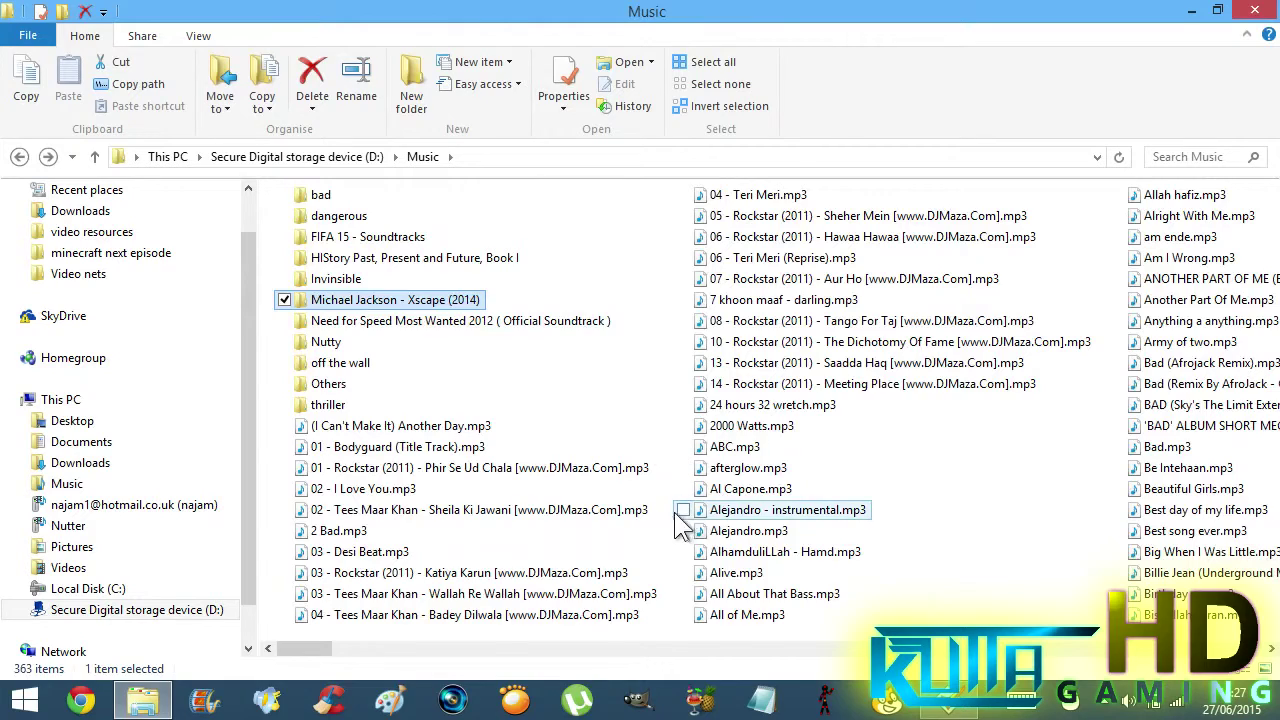
pyautogui.scroll(-3, 760, 524)
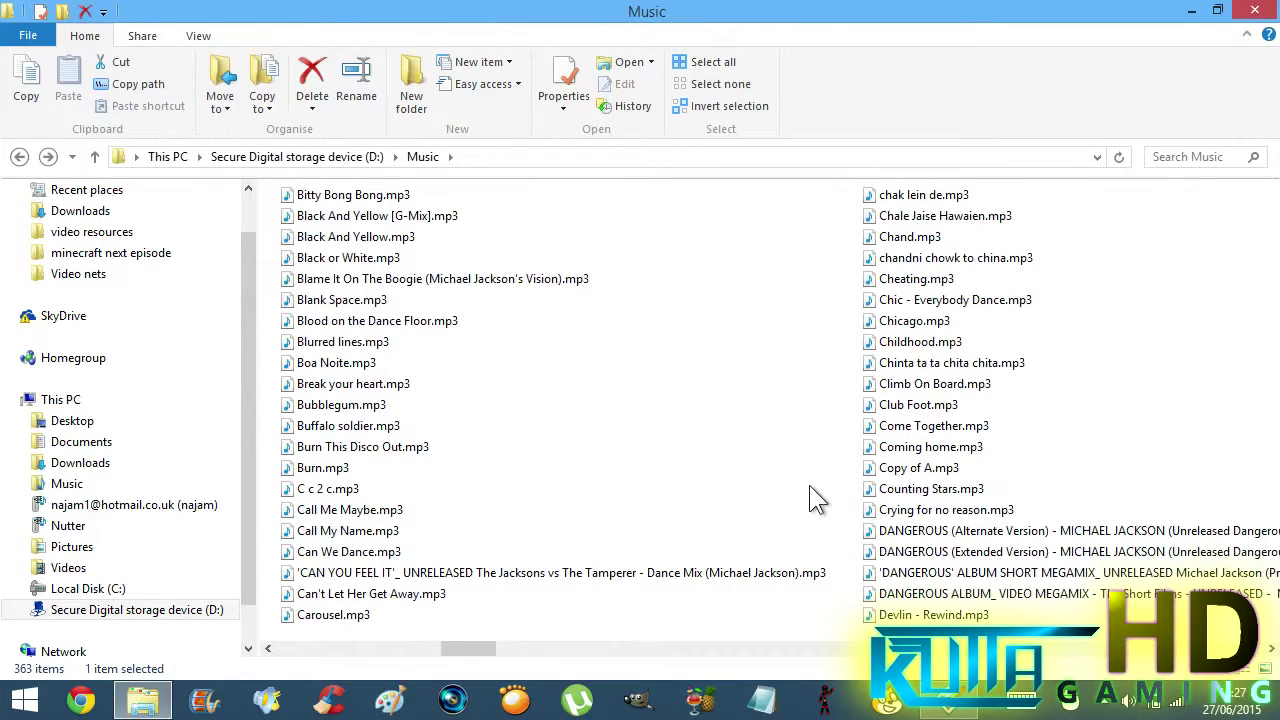
pyautogui.scroll(-4, 810, 500)
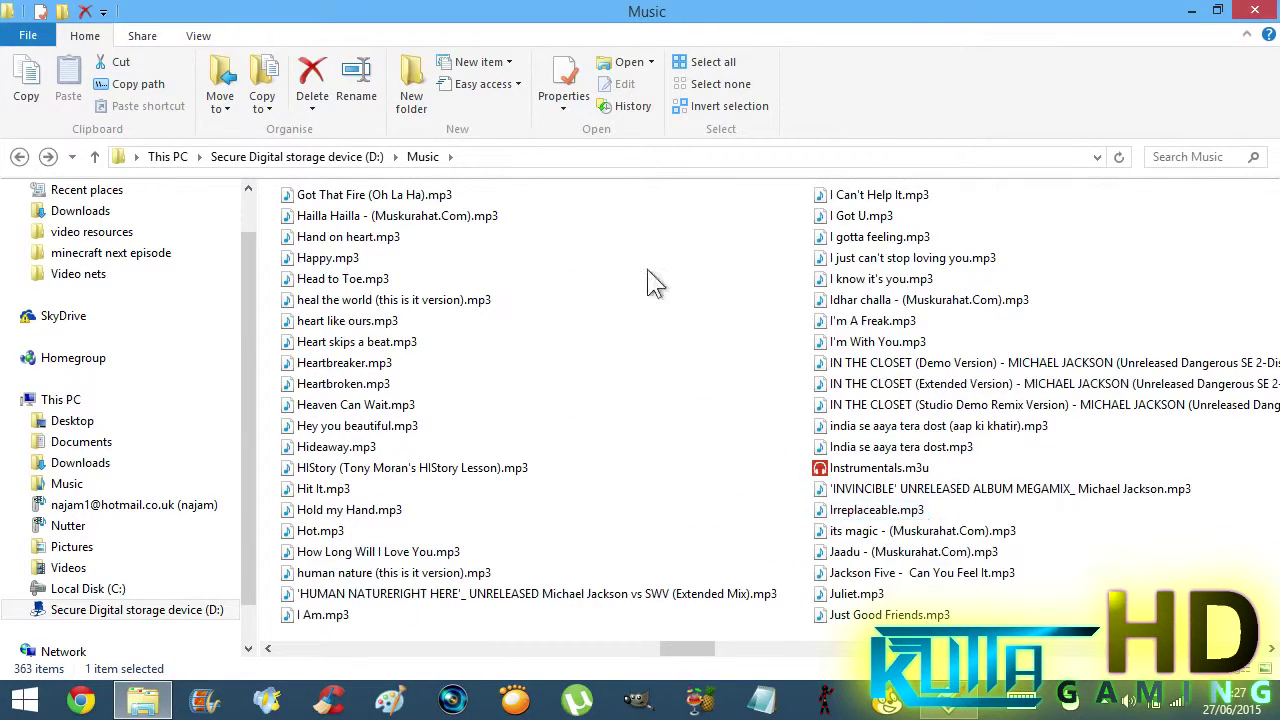
# Point Mp3tag's directory at the whole D:\music folder, then switch to File Explorer.
pyautogui.click(950, 704)
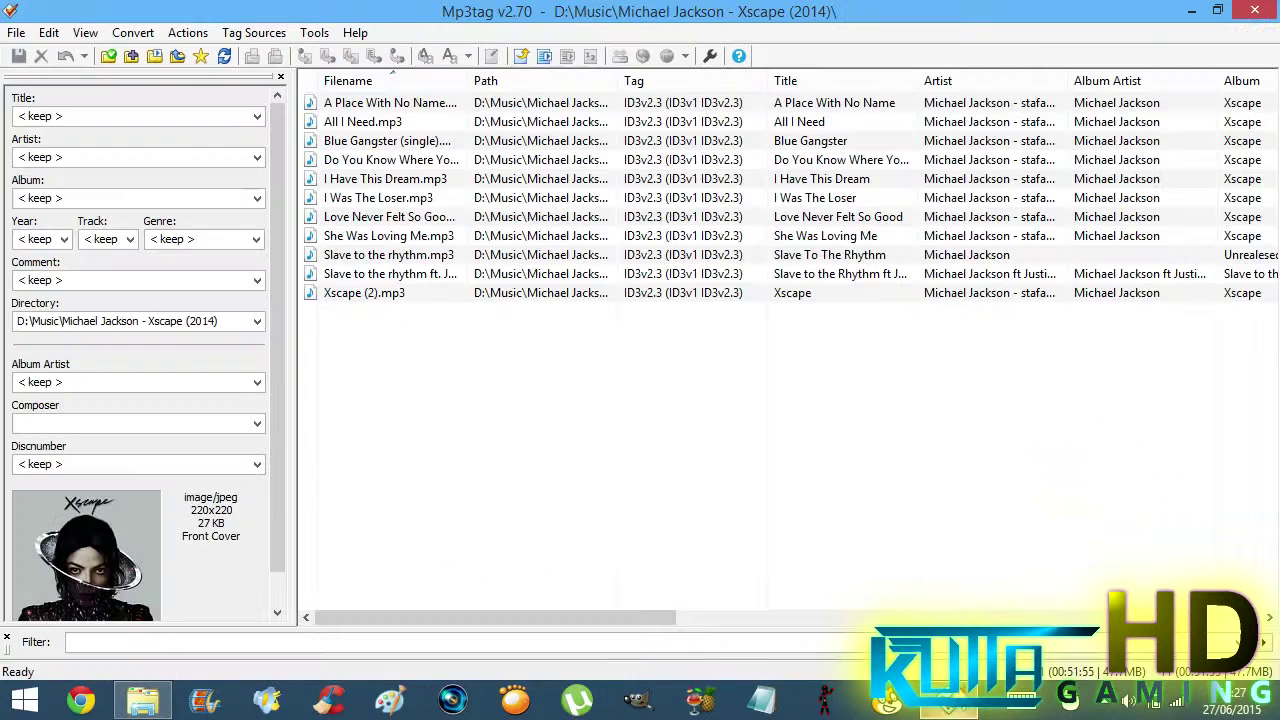
pyautogui.click(116, 59)
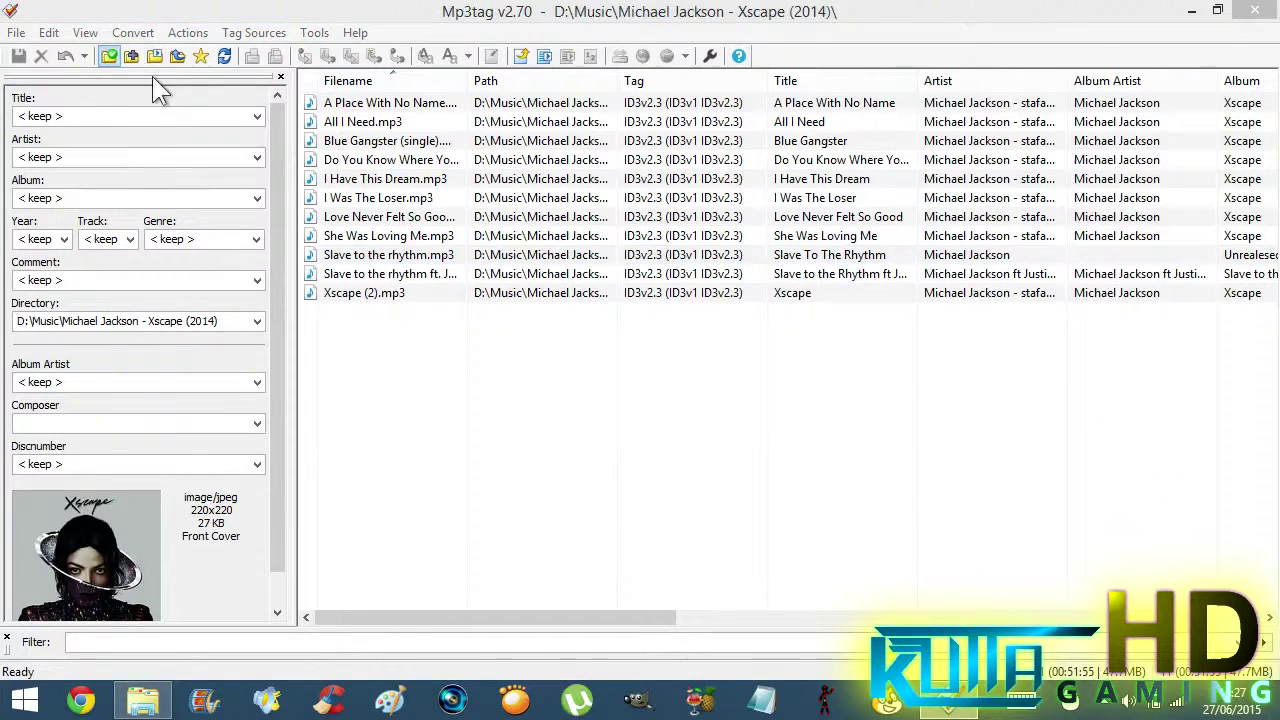
pyautogui.click(558, 70)
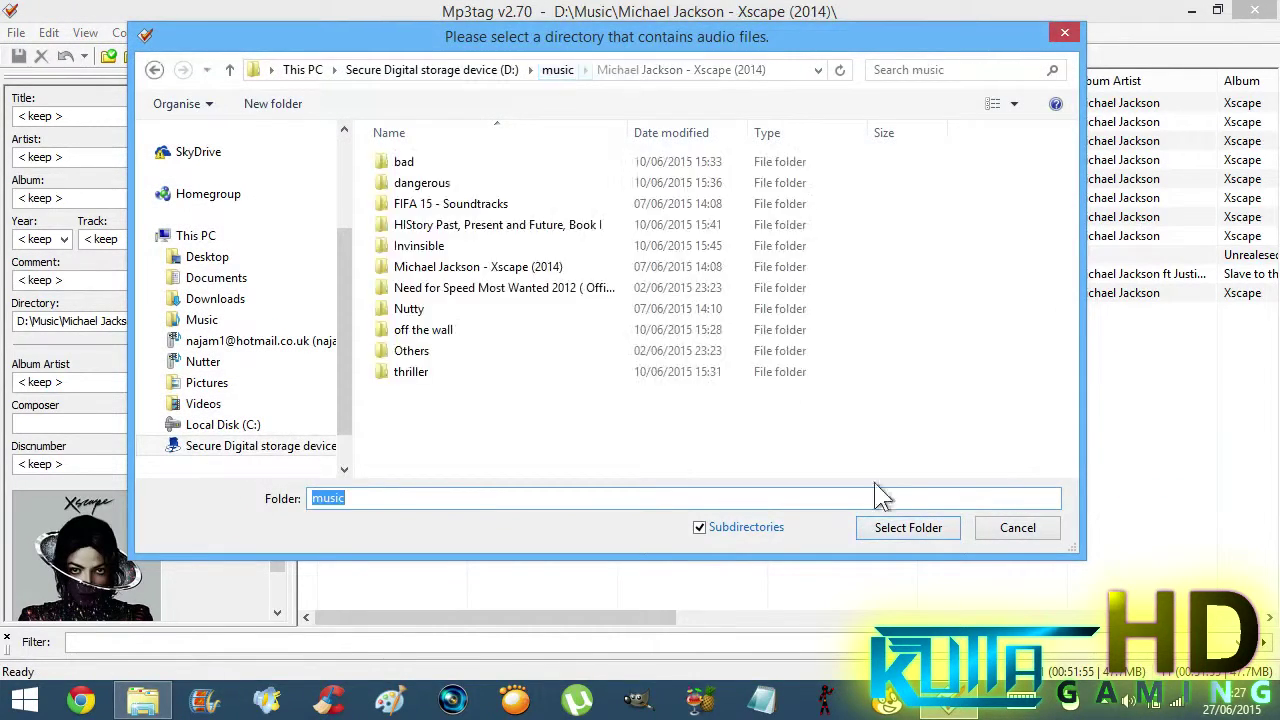
pyautogui.click(900, 525)
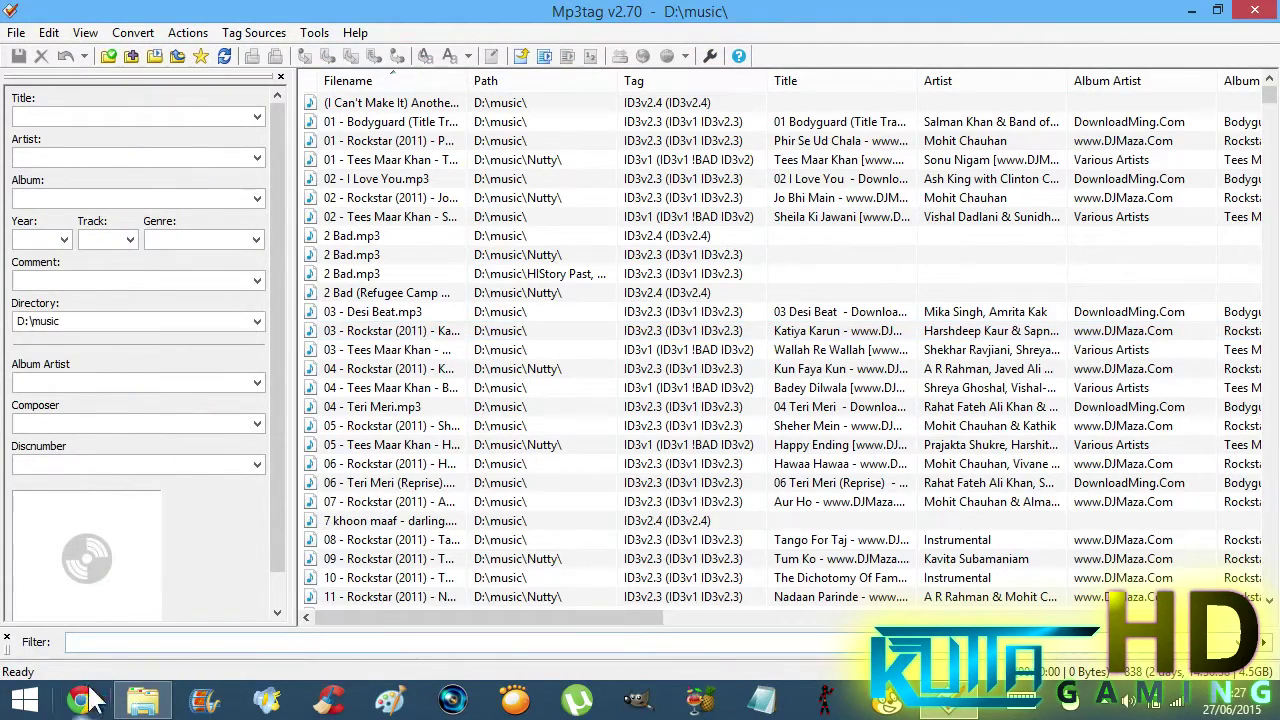
pyautogui.click(142, 700)
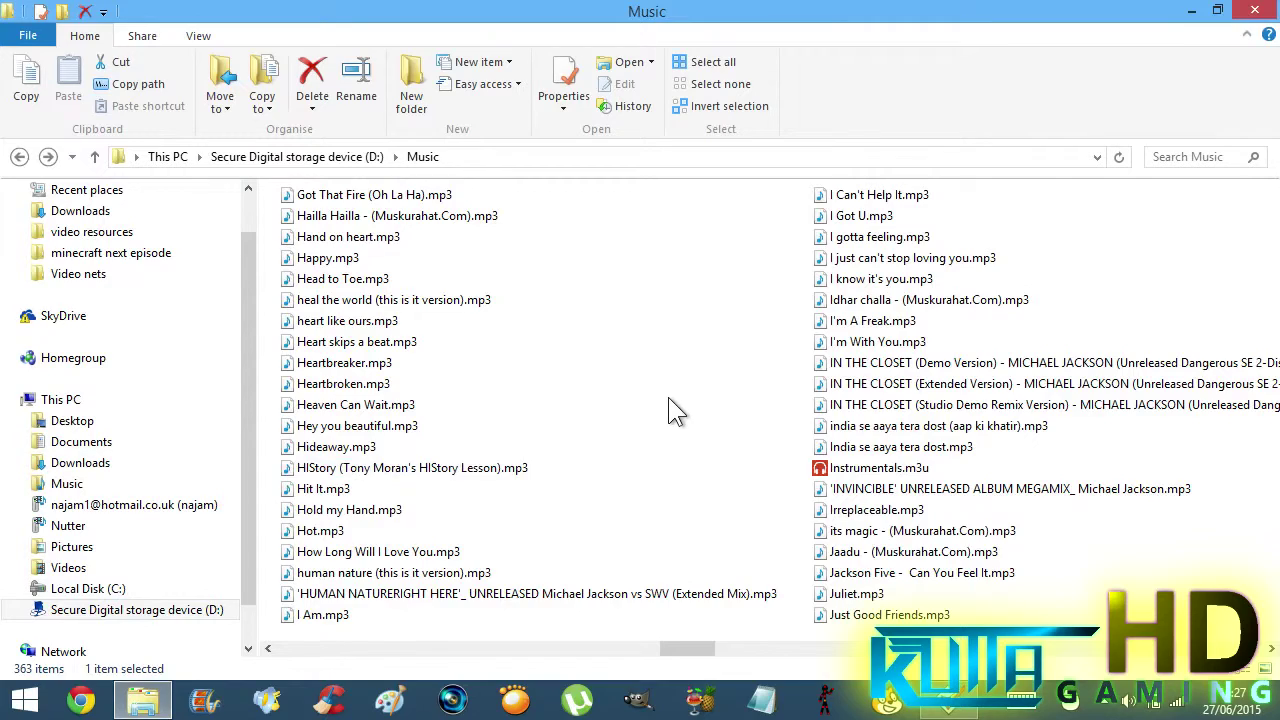
# Go up to D:\ in Explorer, locate theme song.mp3, then switch back to Mp3tag.
pyautogui.scroll(-4, 670, 410)
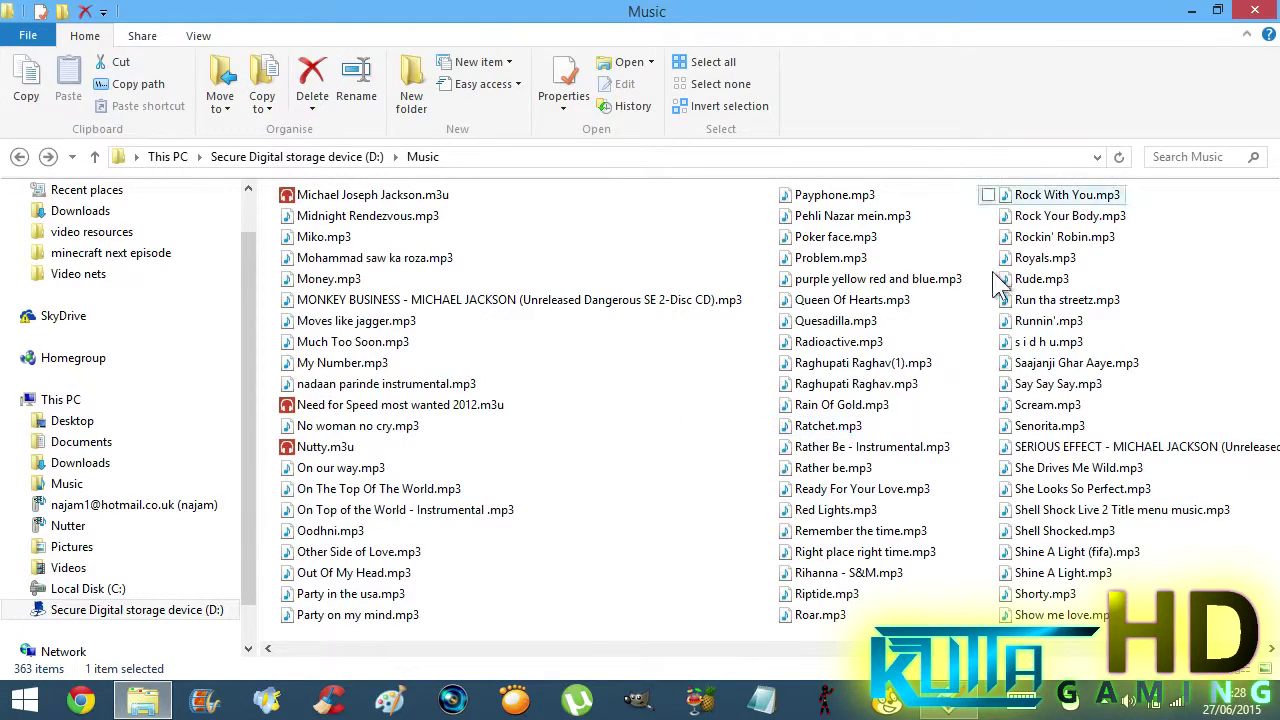
pyautogui.scroll(-2, 886, 390)
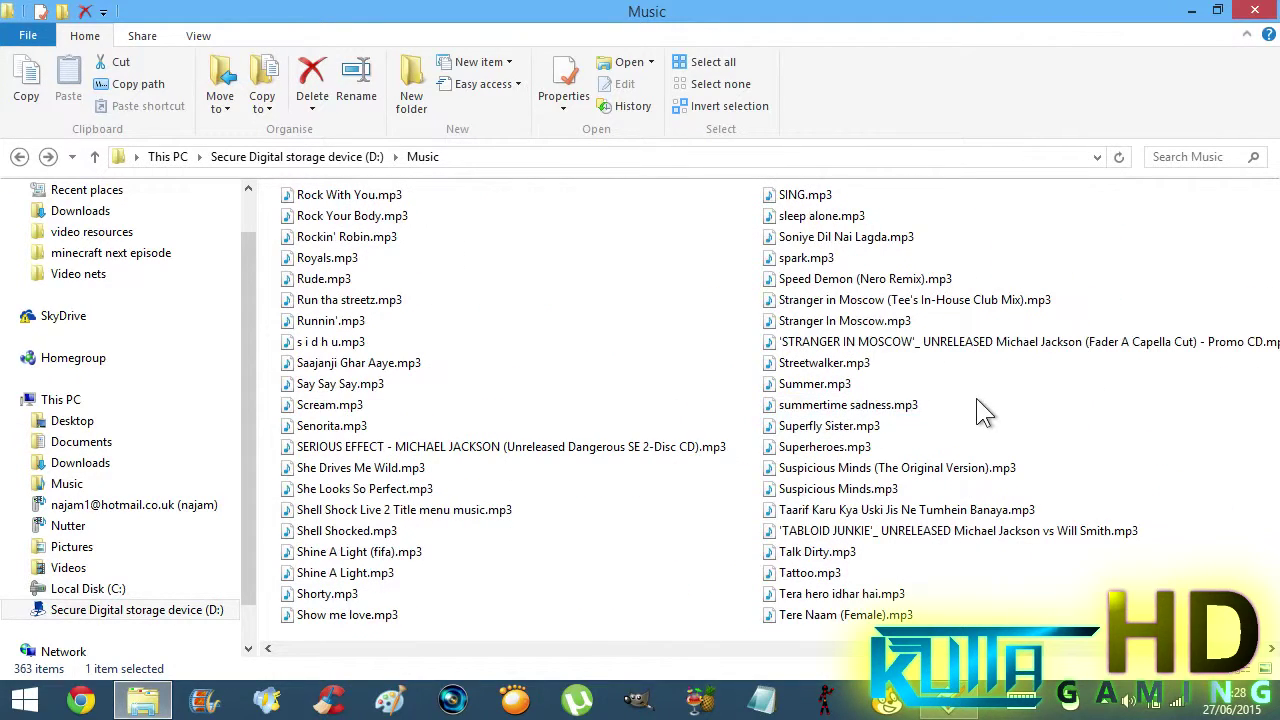
pyautogui.press('BackSpace')
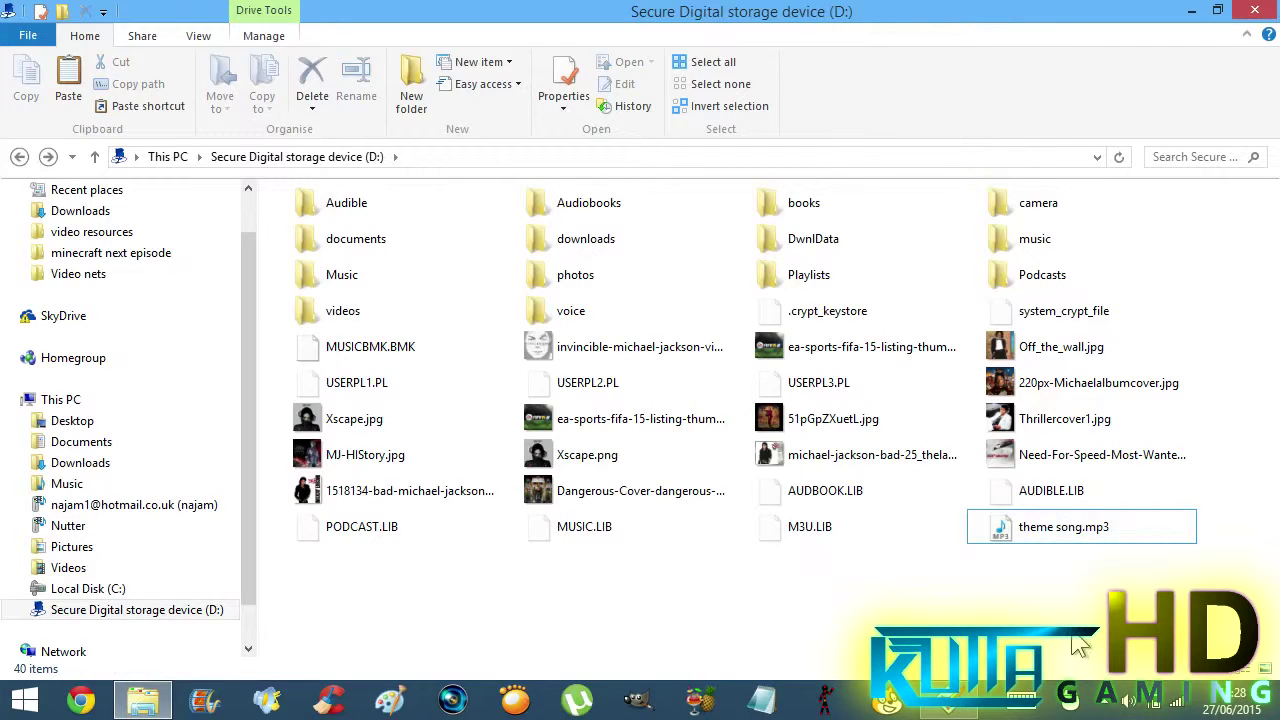
pyautogui.click(1085, 533)
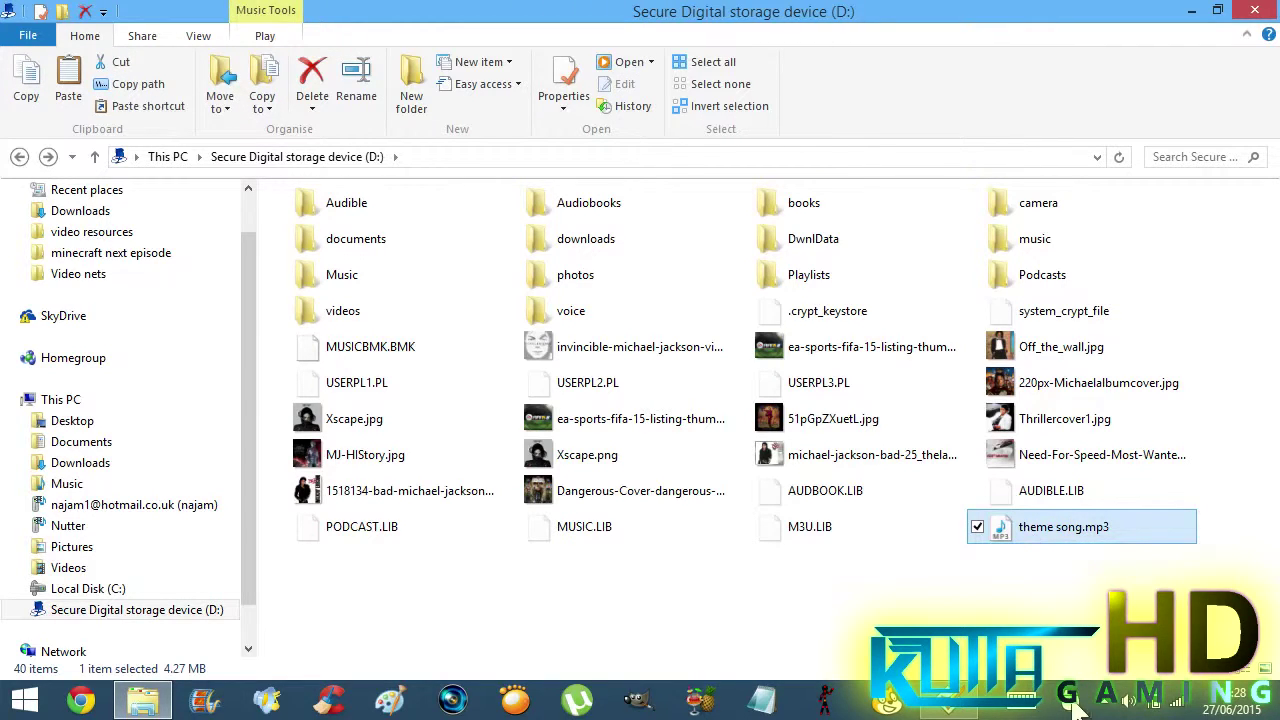
pyautogui.click(1057, 592)
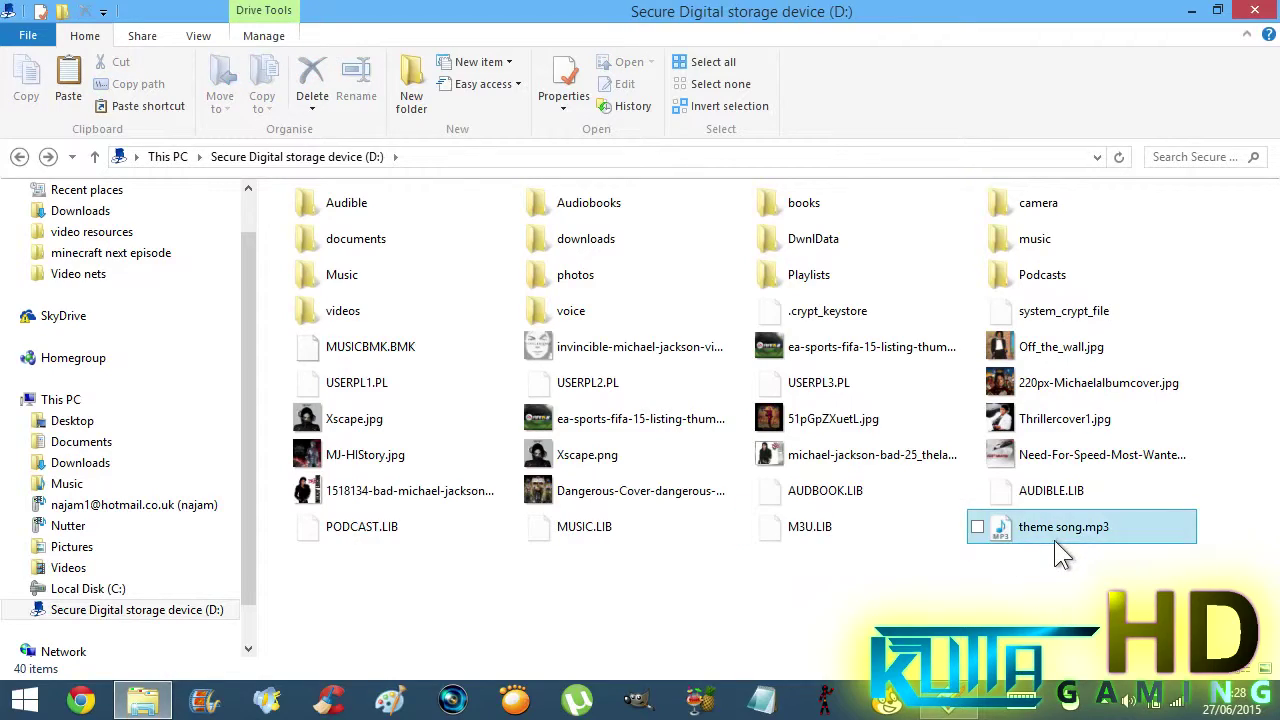
pyautogui.click(948, 700)
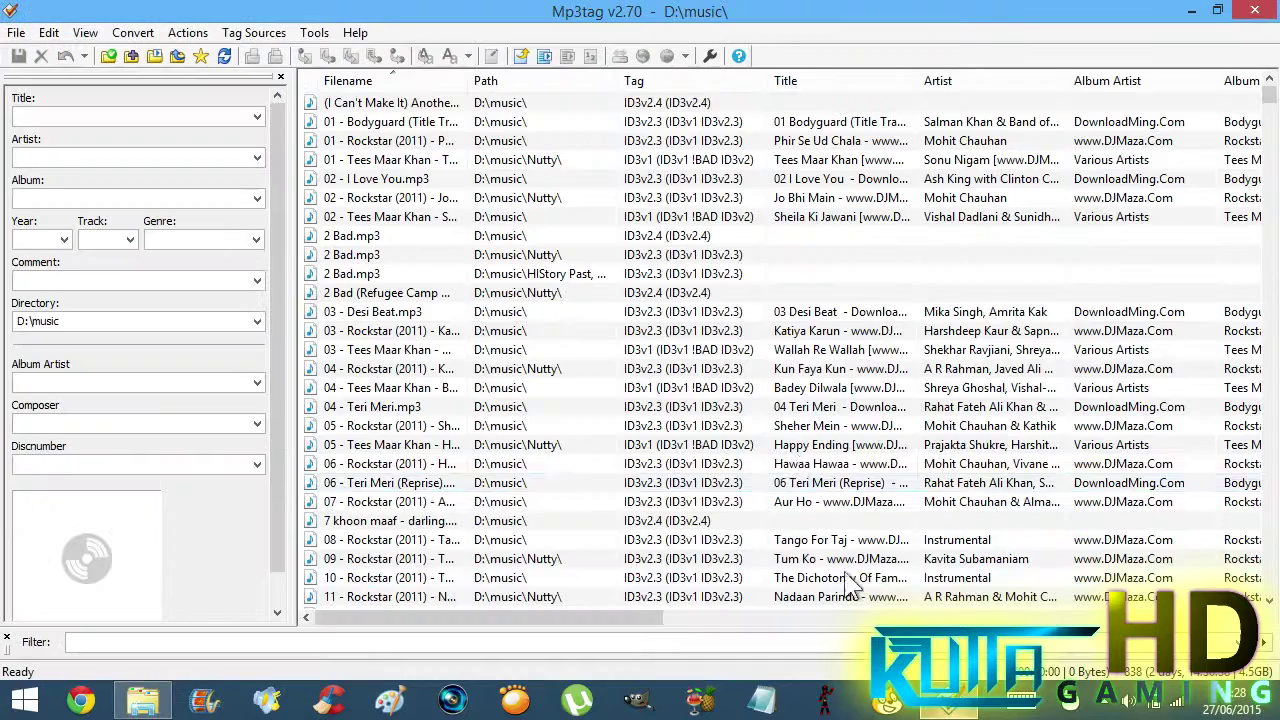
# Change Mp3tag's directory to the root of drive D: so all its audio files load.
pyautogui.click(109, 56)
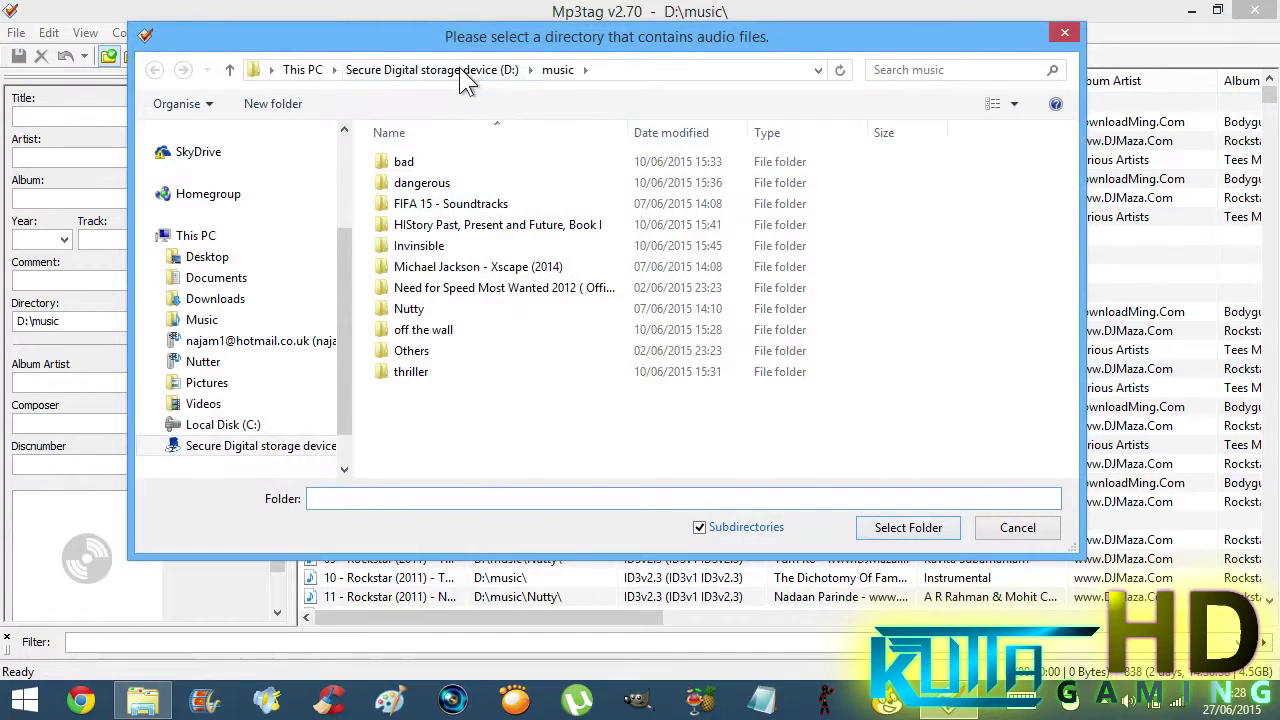
pyautogui.click(432, 70)
pyautogui.click(906, 530)
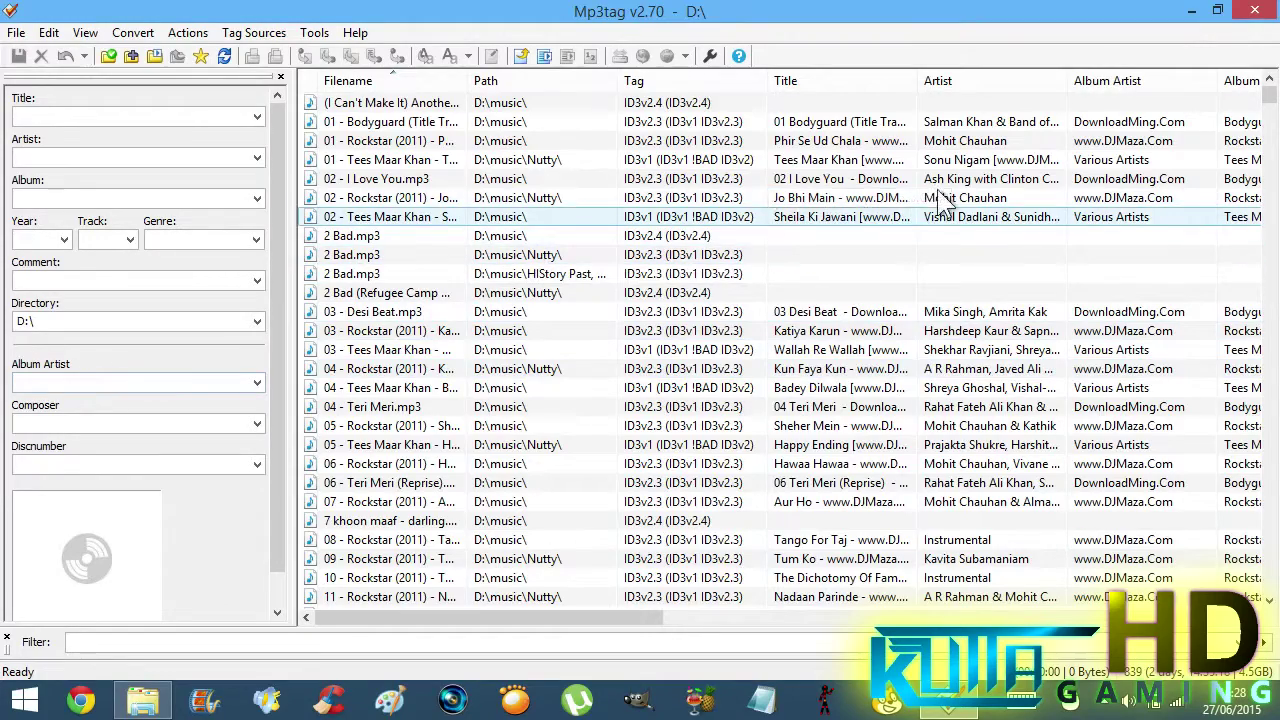
pyautogui.moveTo(1270, 103); pyautogui.dragTo(1266, 162)
# Jump to the T entries and select theme song.mp3 to see its empty tags.
pyautogui.click(790, 256)
pyautogui.press('t')
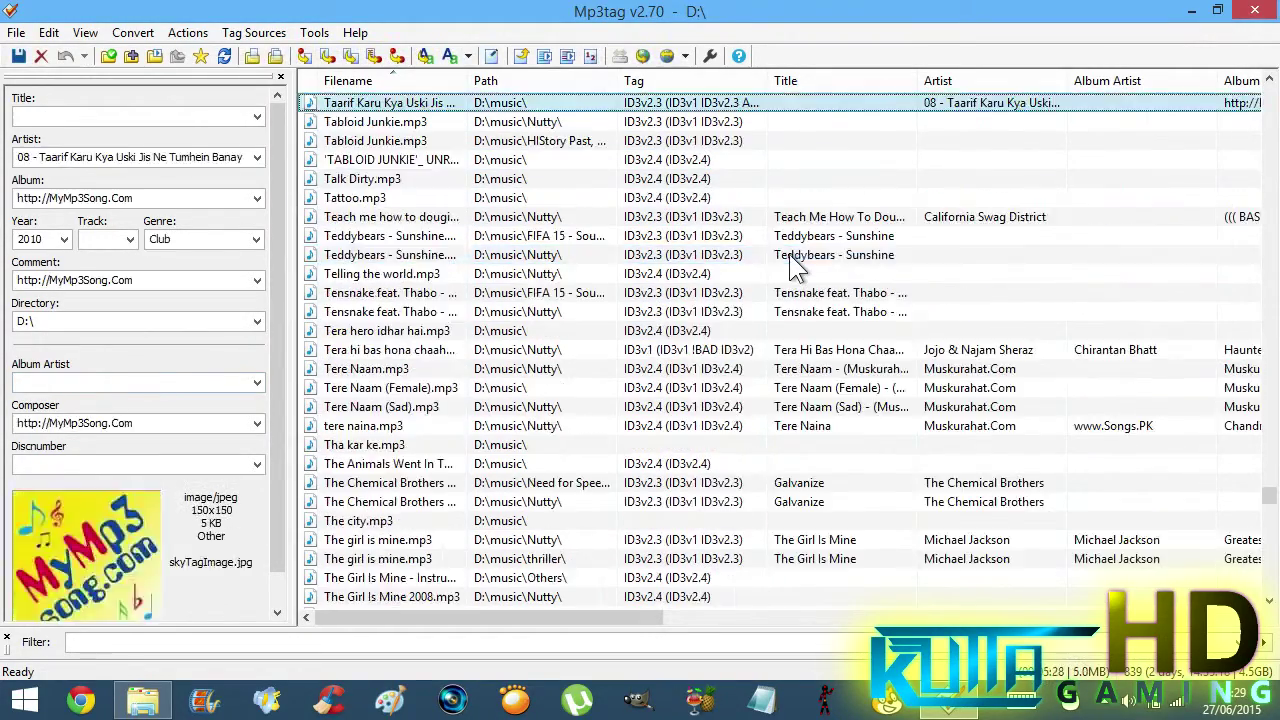
pyautogui.scroll(-9, 400, 490)
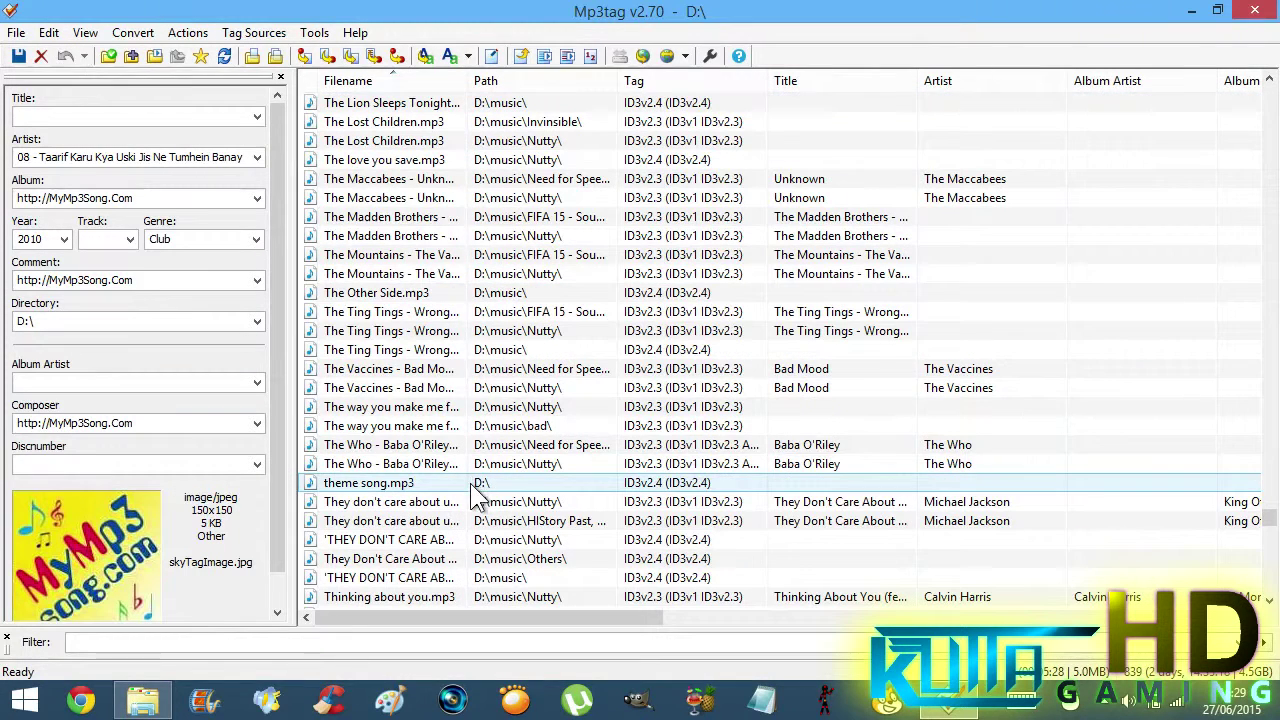
pyautogui.click(372, 485)
pyautogui.moveTo(275, 434); pyautogui.dragTo(279, 378)
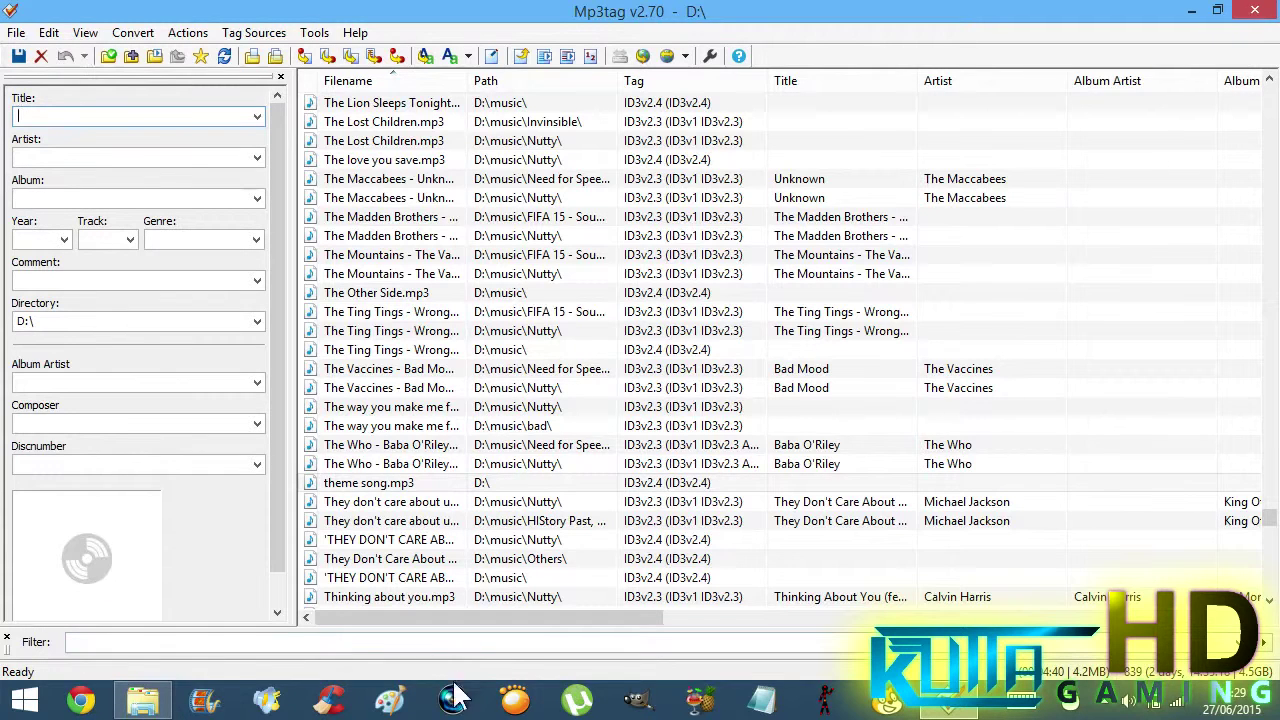
# Maximise Paint and resize the canvas to 128 × 128 pixels without keeping aspect ratio.
pyautogui.click(395, 703)
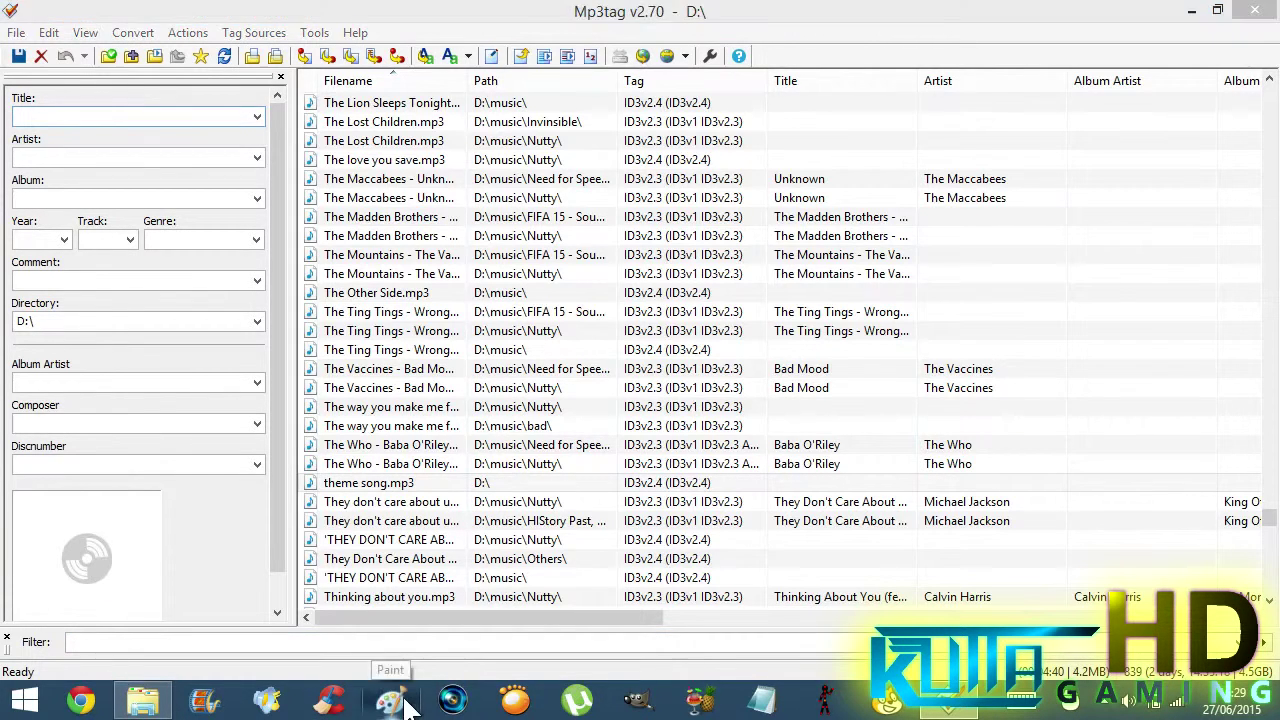
pyautogui.doubleClick(843, 25)
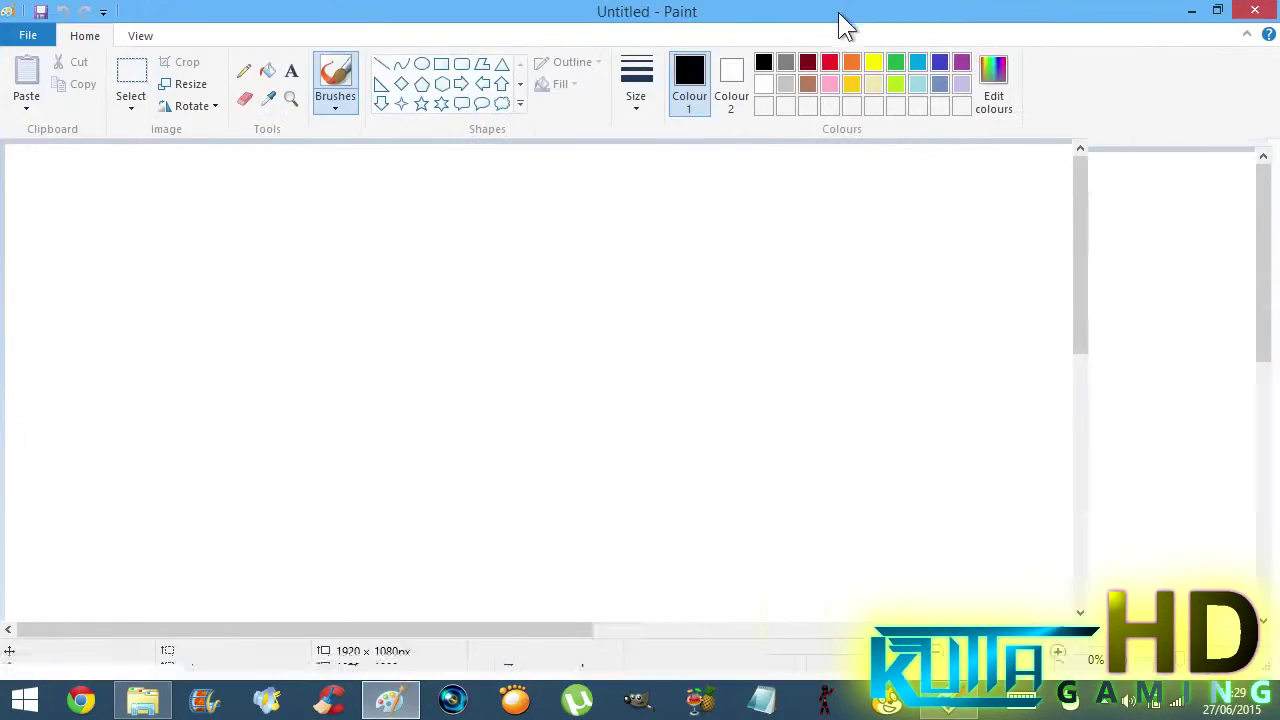
pyautogui.keyDown('ctrl'); pyautogui.scroll(-2, 659, 219); pyautogui.keyUp('ctrl')
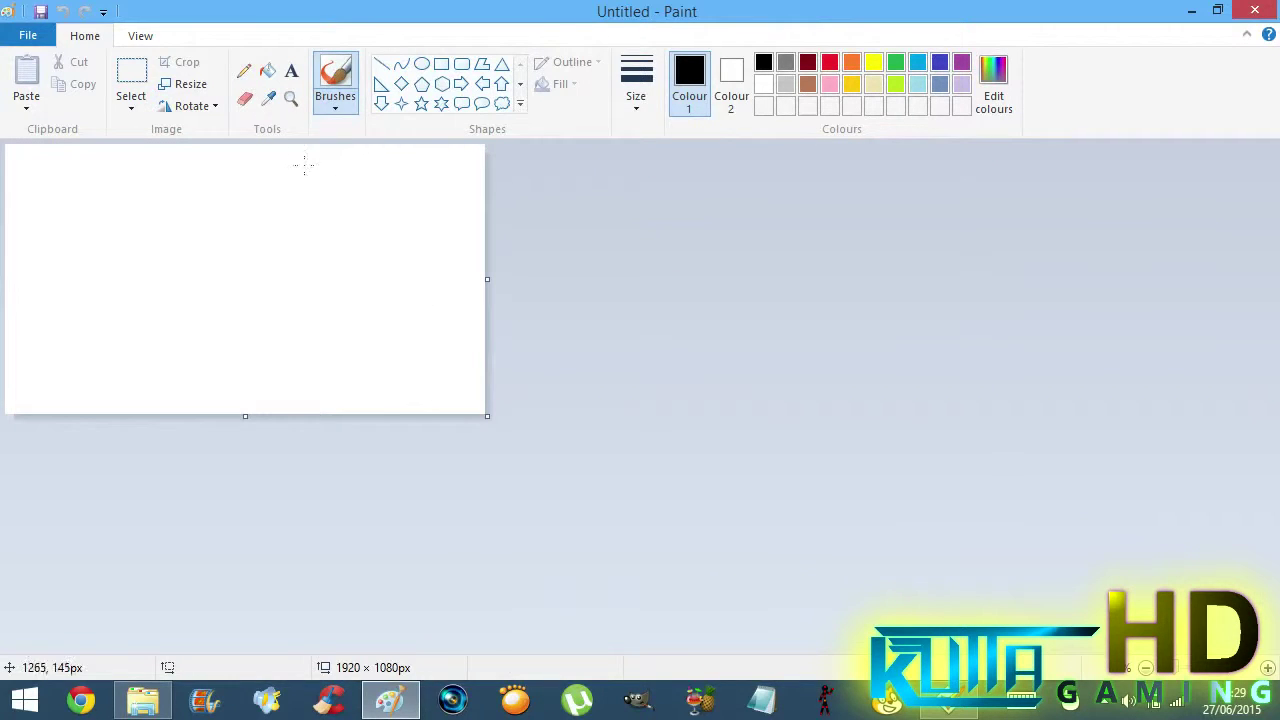
pyautogui.click(186, 84)
pyautogui.click(220, 157)
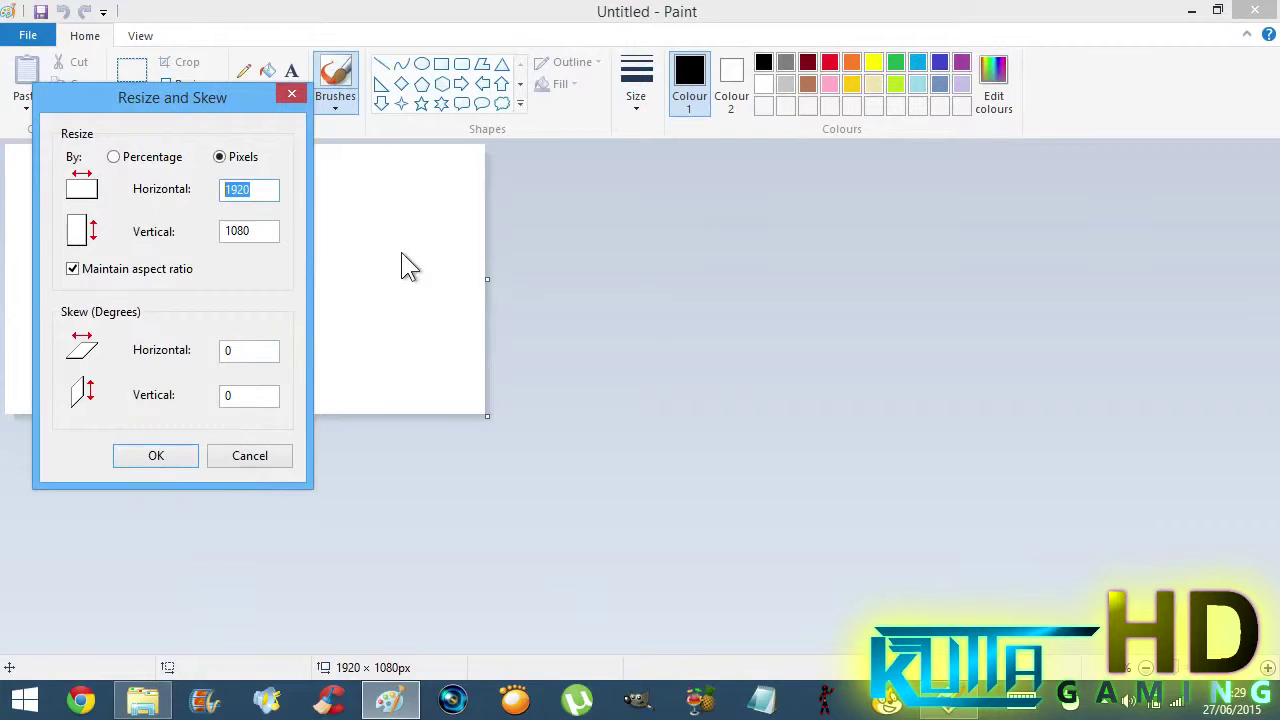
pyautogui.write('128')
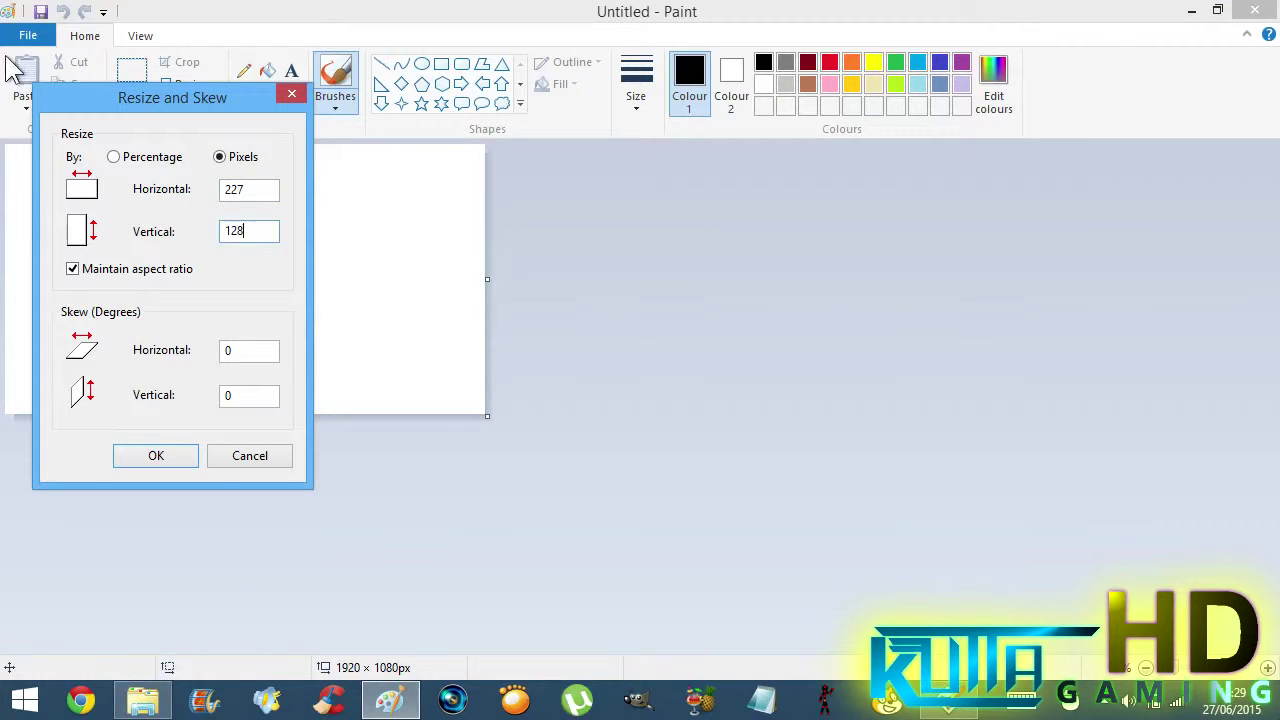
pyautogui.click(172, 270)
pyautogui.moveTo(257, 189); pyautogui.dragTo(208, 178)
pyautogui.write('128')
pyautogui.press('Return')
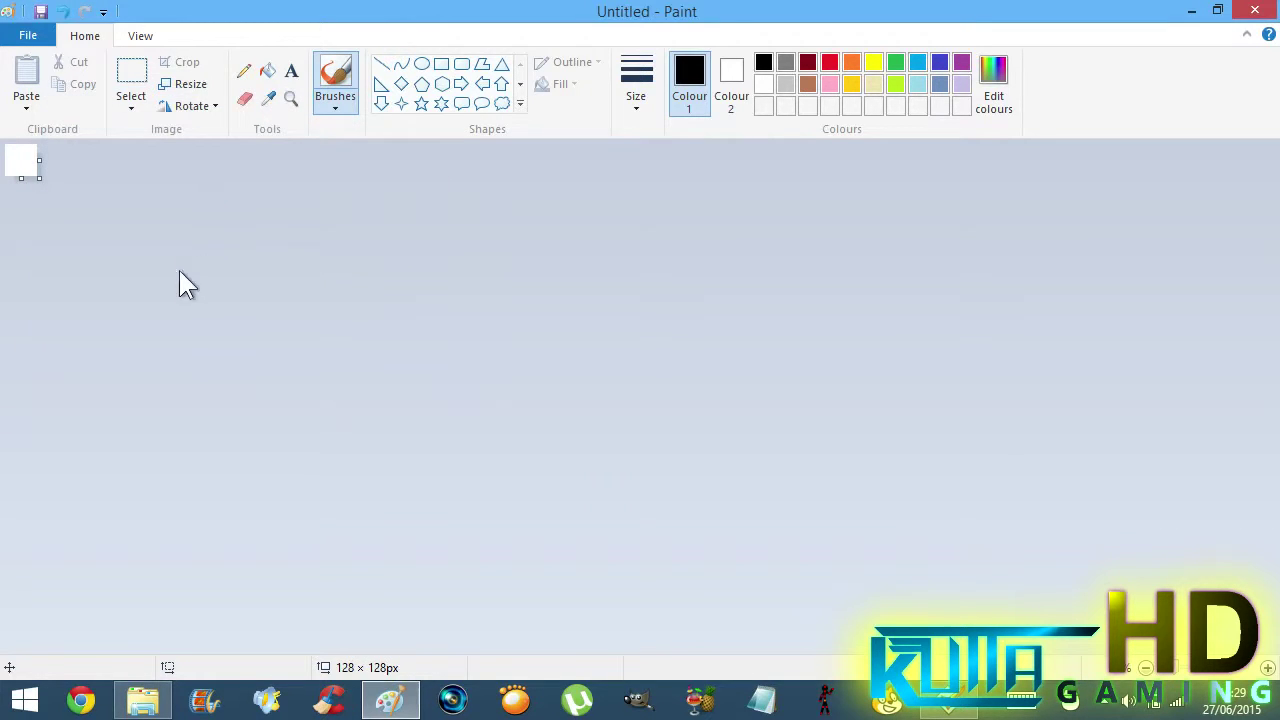
pyautogui.scroll(3, 74, 288)
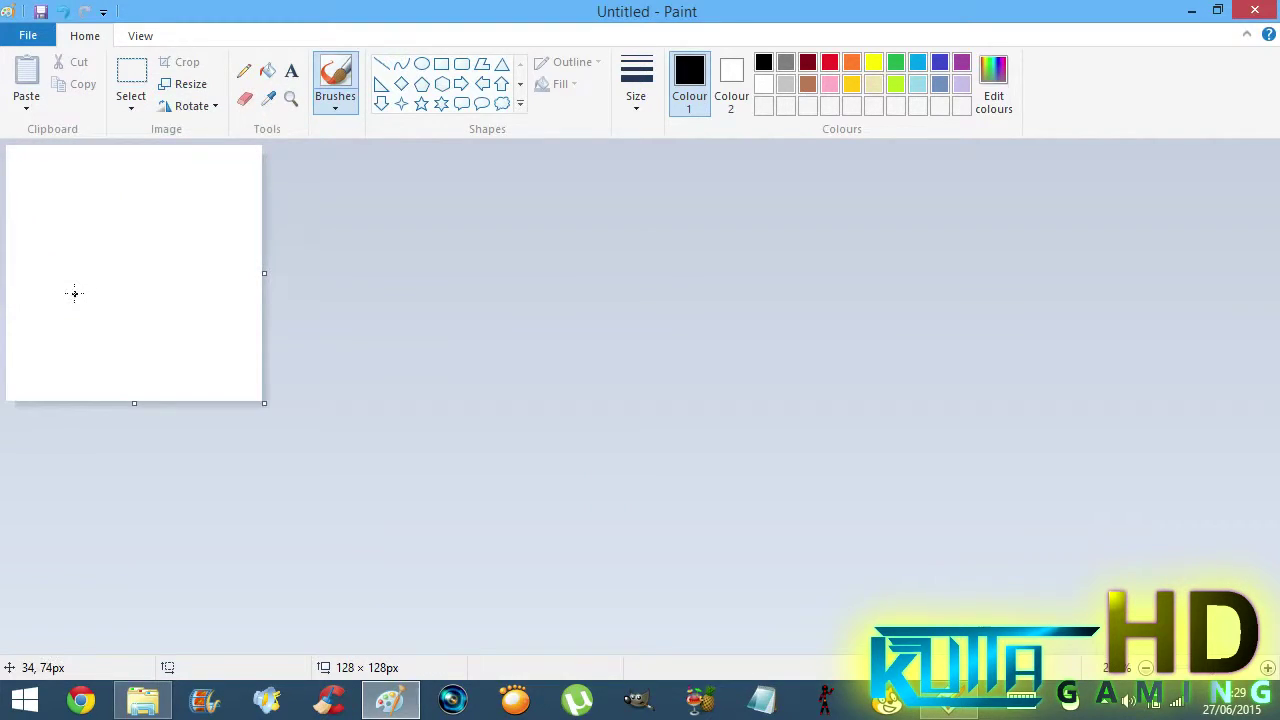
# Scribble a test loop with the Pencil, then select all and clear the canvas.
pyautogui.click(244, 70)
pyautogui.moveTo(36, 231)
pyautogui.mouseDown()
pyautogui.moveTo(156, 228)
pyautogui.moveTo(152, 264)
pyautogui.moveTo(202, 219)
pyautogui.moveTo(236, 244)
pyautogui.moveTo(229, 360)
pyautogui.mouseUp()
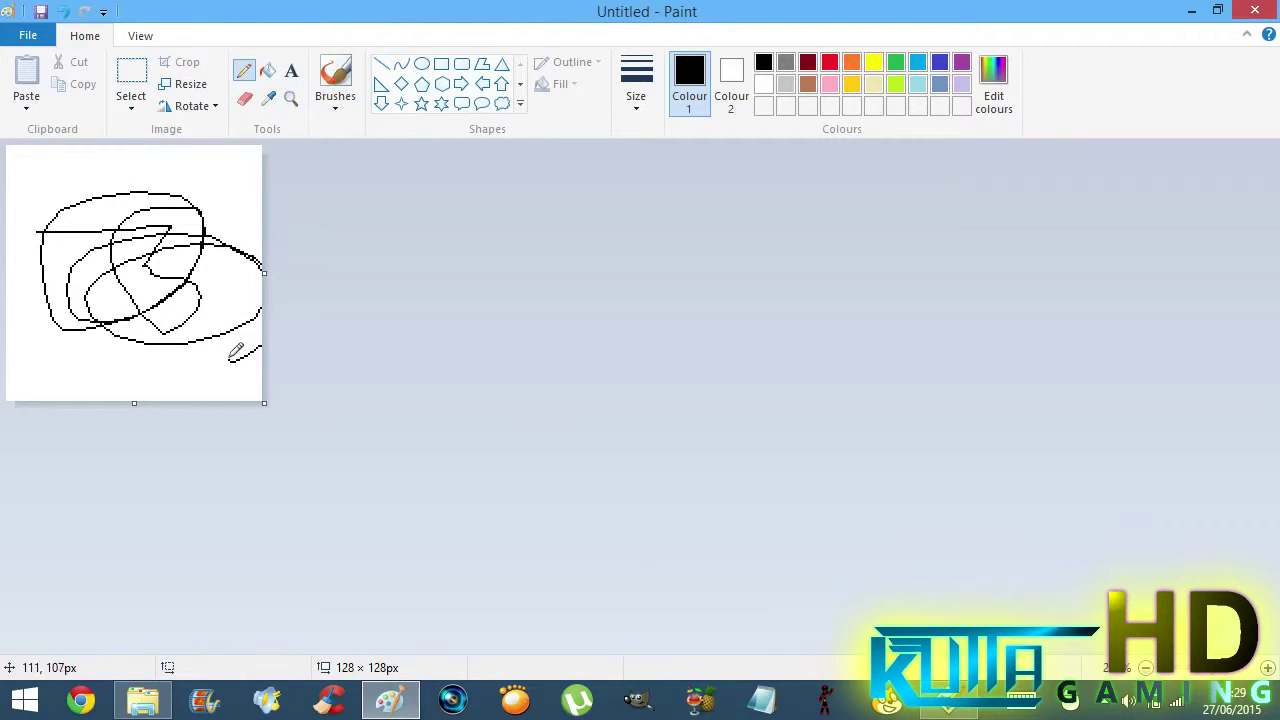
pyautogui.hotkey('ctrl', 'a')
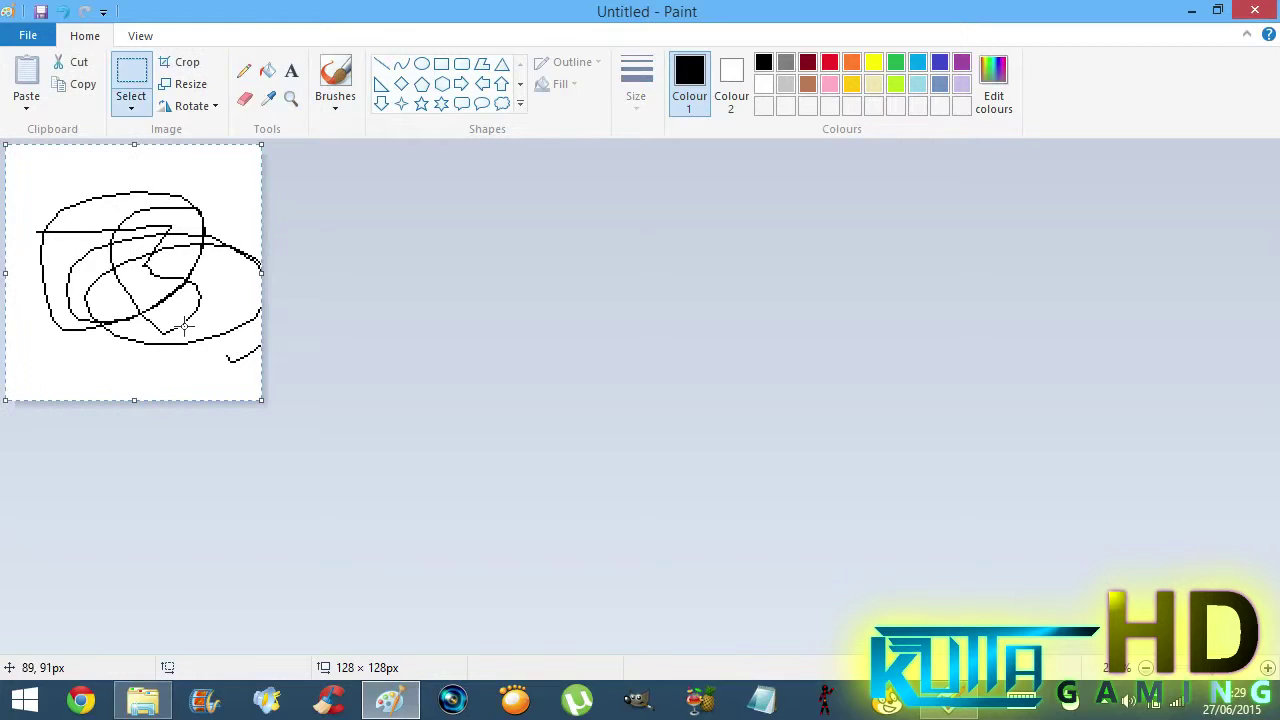
pyautogui.press('Delete')
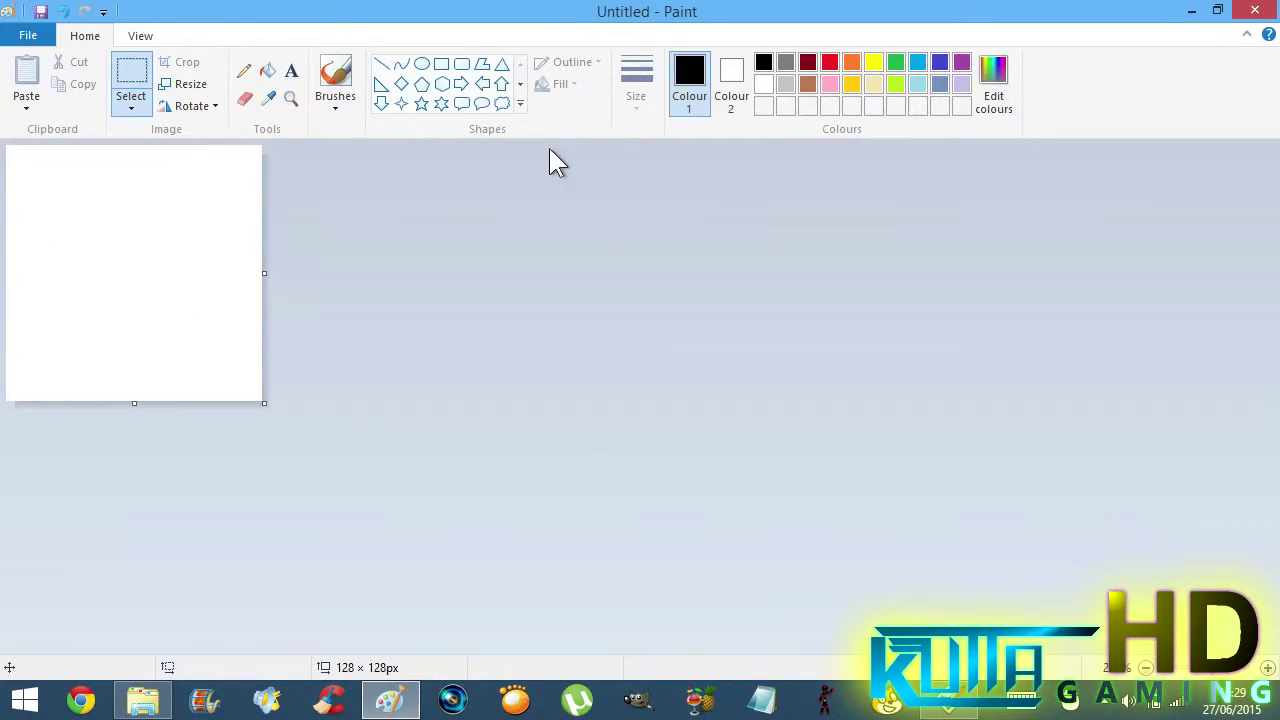
# Fill the whole 128 × 128 canvas with light blue.
pyautogui.click(267, 71)
pyautogui.click(914, 62)
pyautogui.click(95, 275)
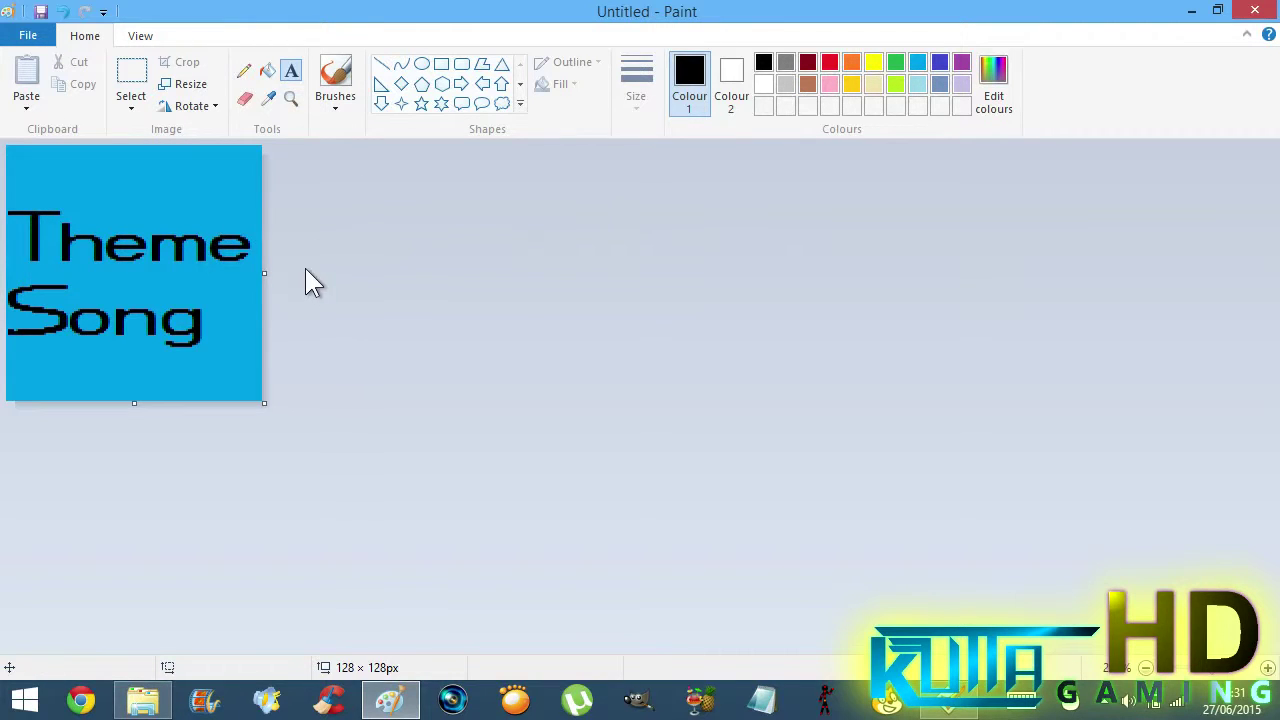
# Choose red with the Line tool, then bring up Paint's File menu.
pyautogui.click(829, 62)
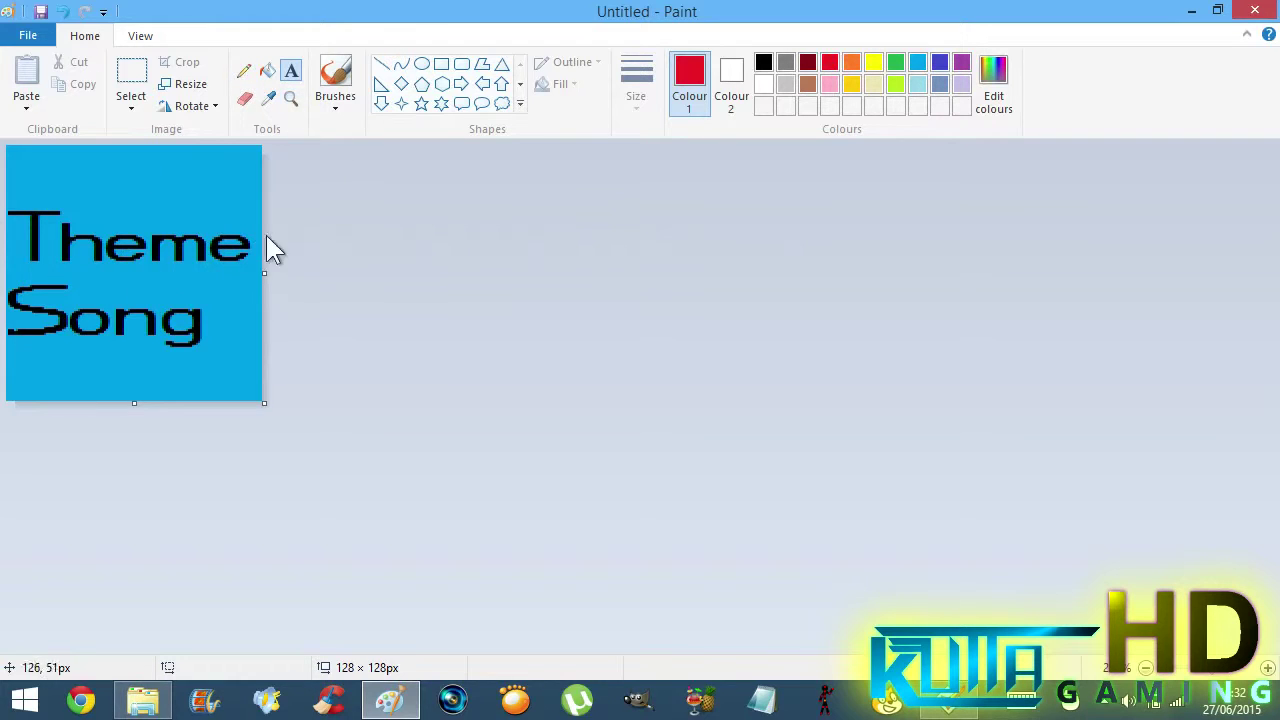
pyautogui.click(382, 68)
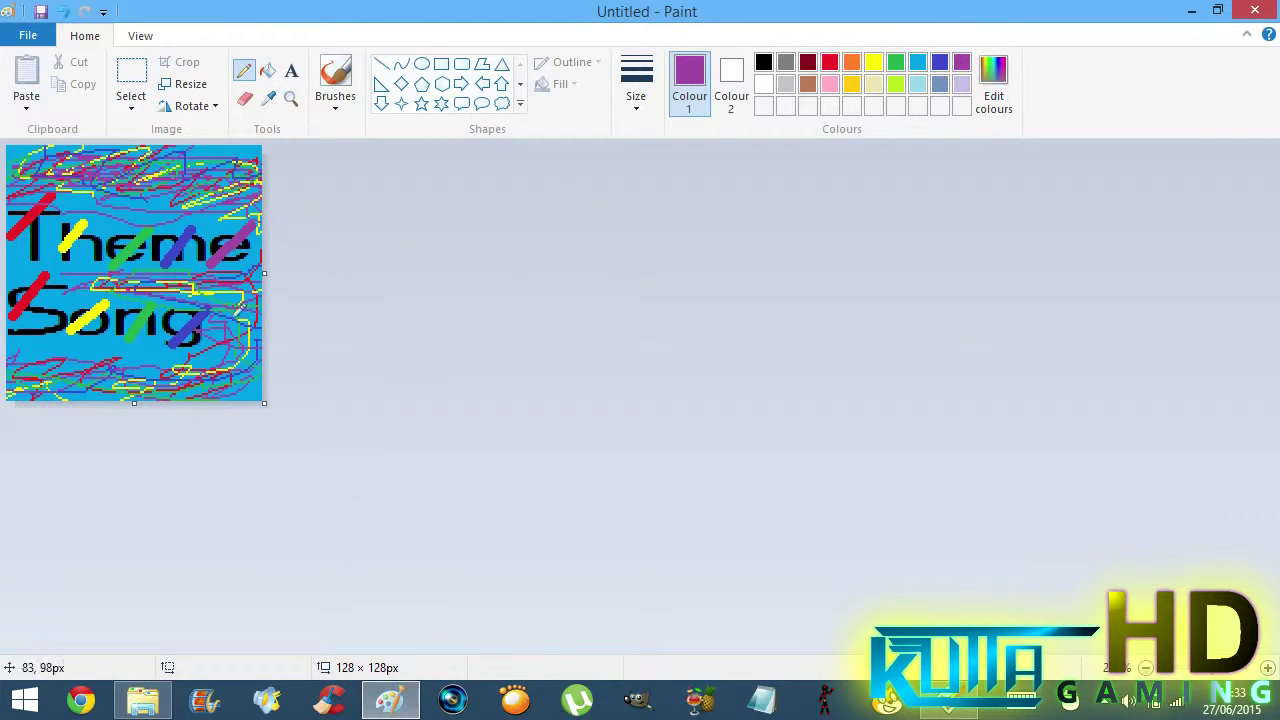
pyautogui.click(29, 44)
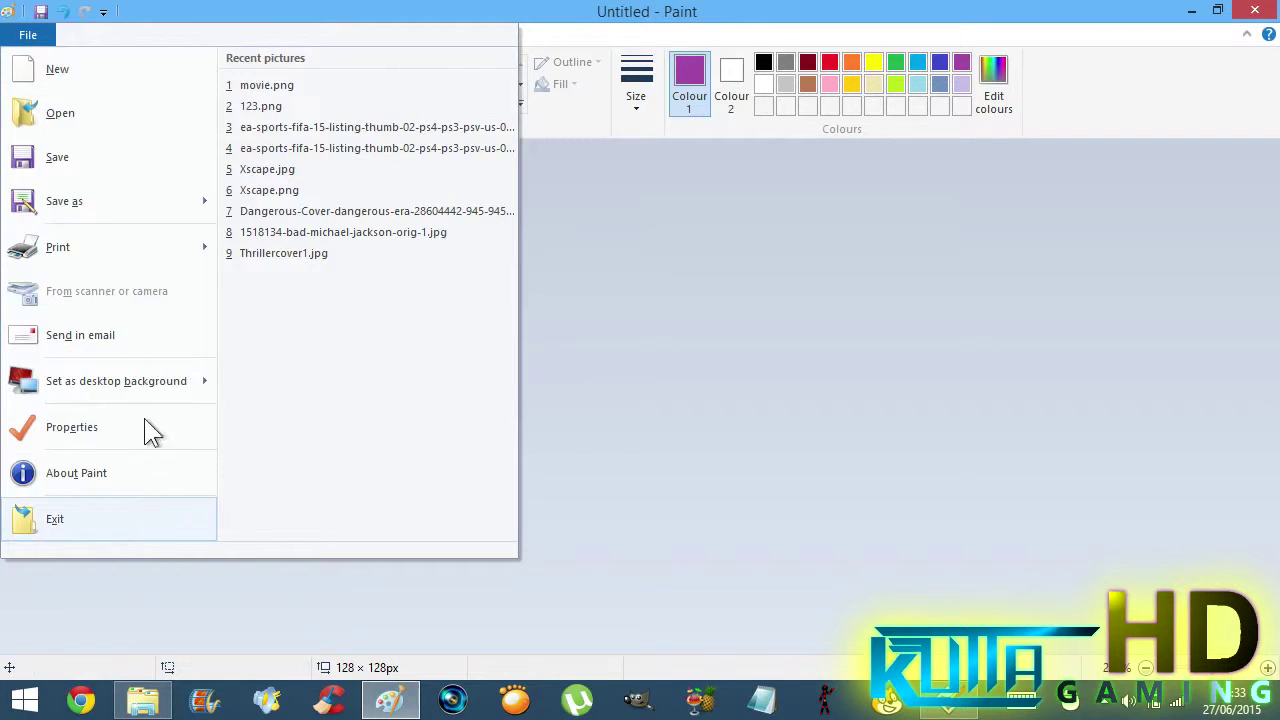
# Save the picture as the JPEG theme.jpg on the D: drive.
pyautogui.moveTo(129, 181)
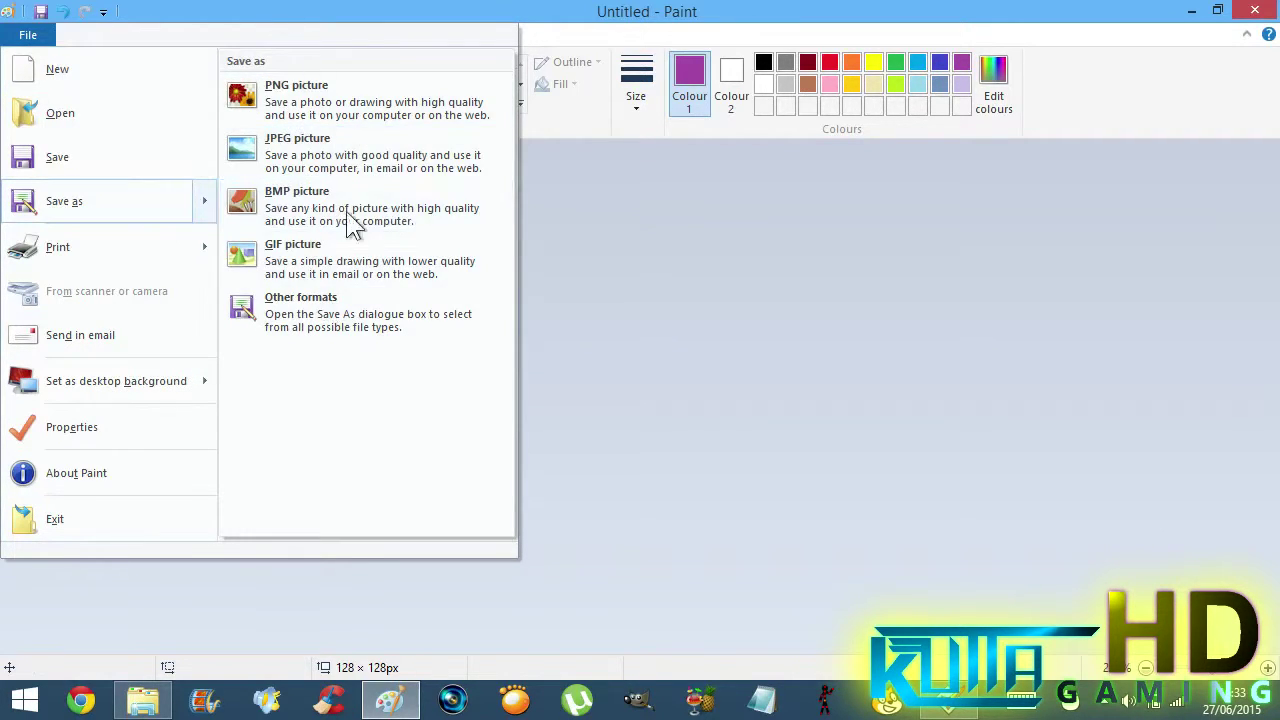
pyautogui.click(290, 143)
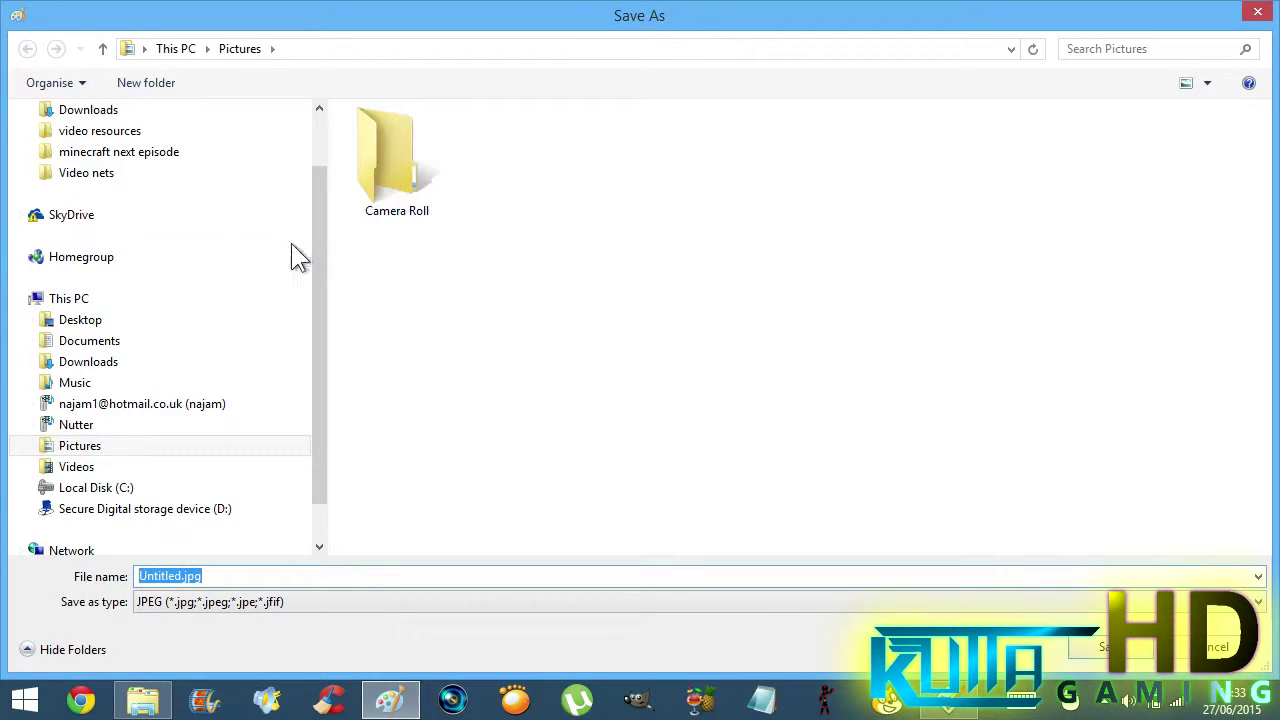
pyautogui.click(150, 509)
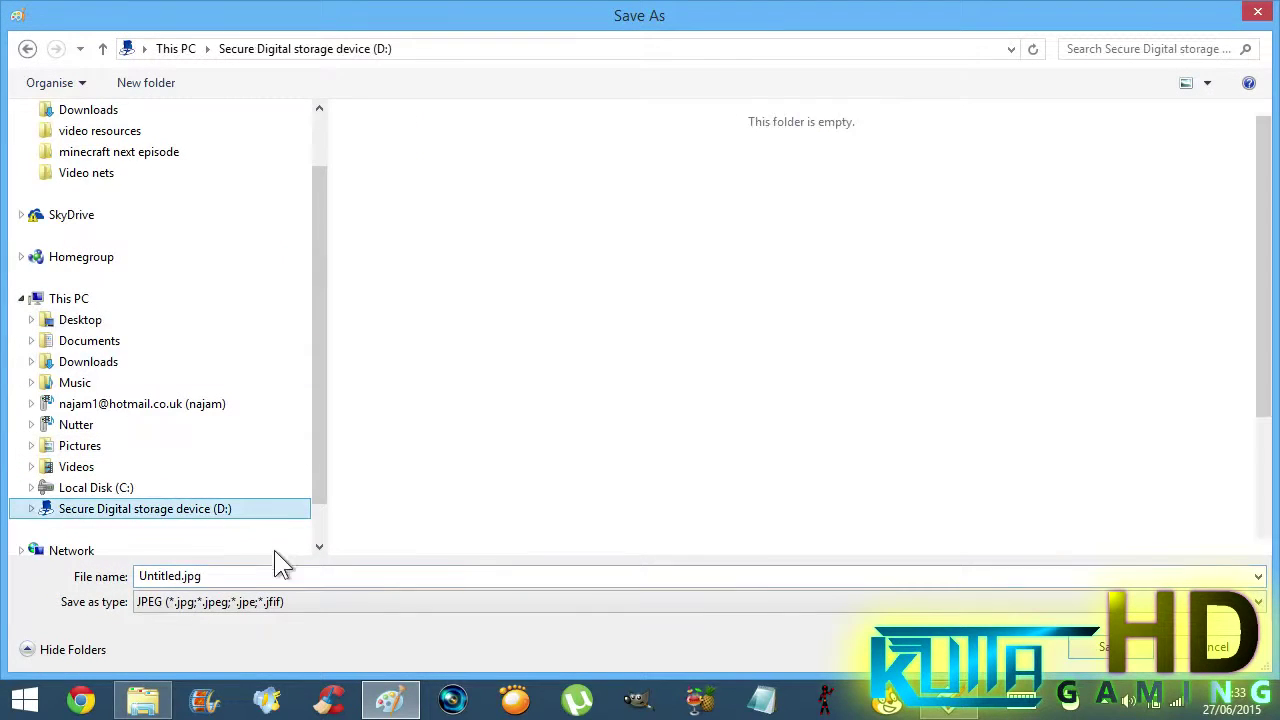
pyautogui.click(565, 576)
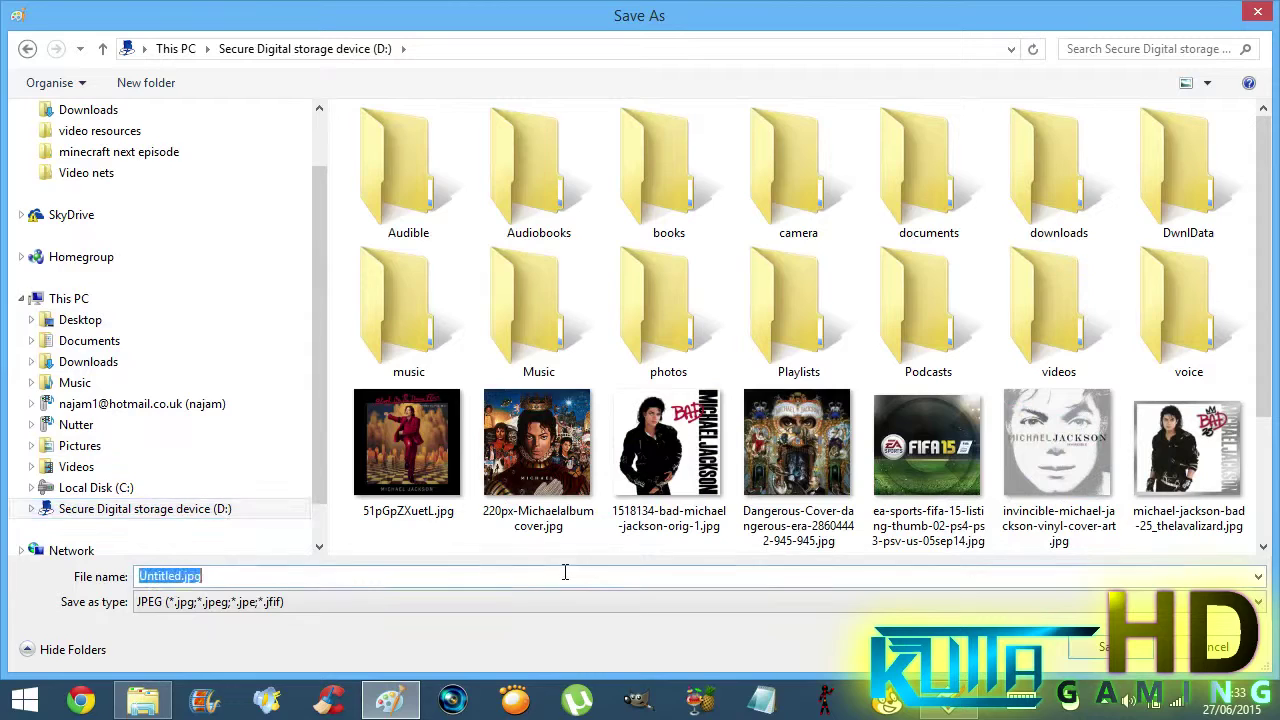
pyautogui.write('theme')
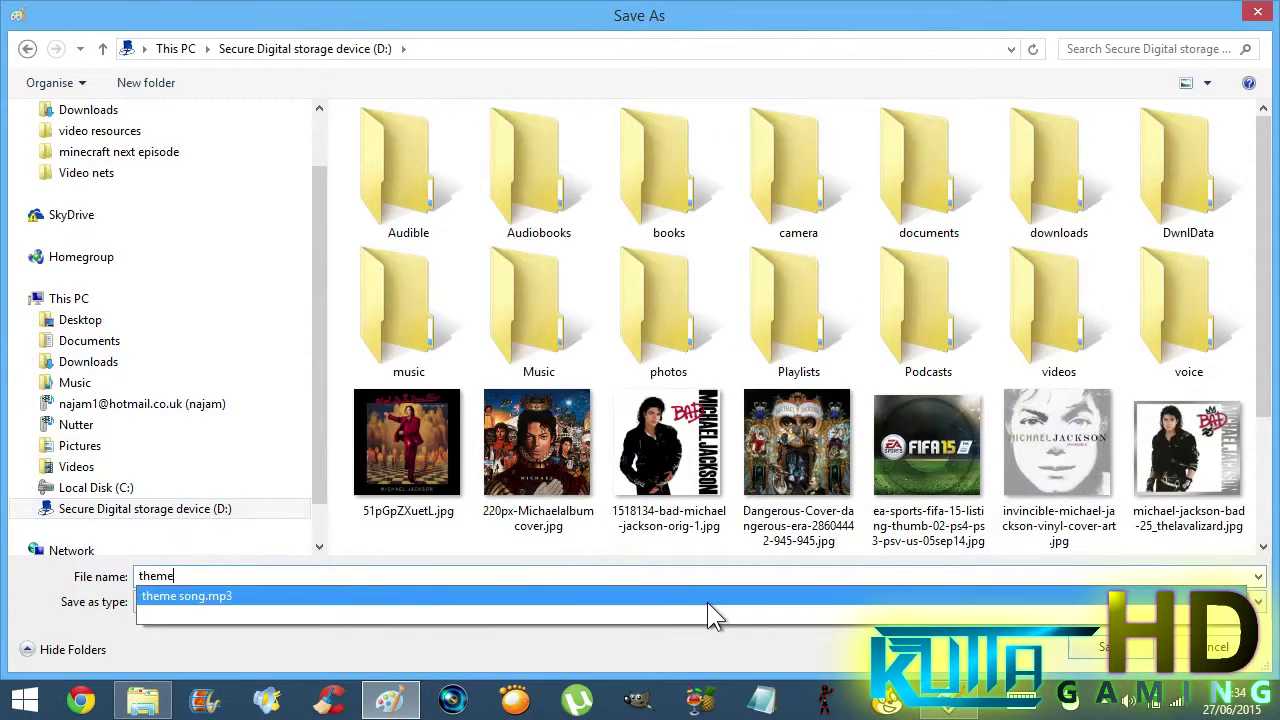
pyautogui.press('Return')
# Minimize Paint so Mp3tag is back in front.
pyautogui.click(1217, 10)
pyautogui.click(1217, 10)
pyautogui.click(1191, 10)
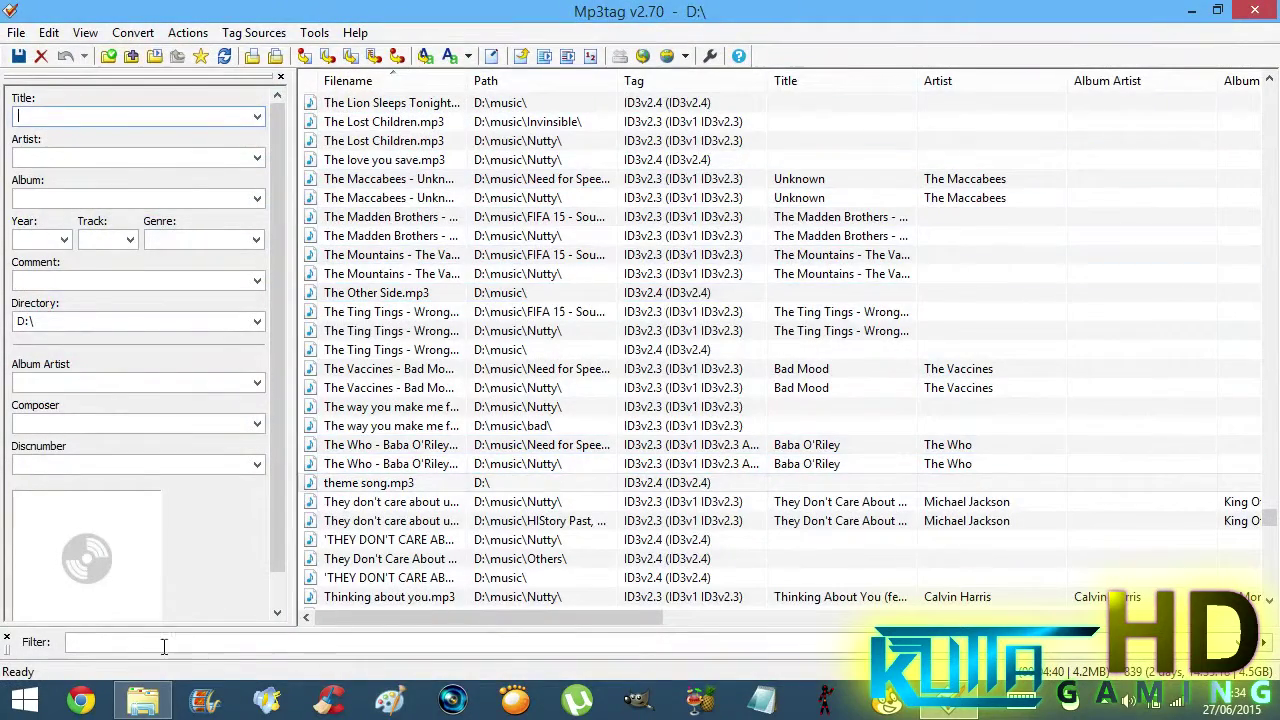
# Open the properties of theme.jpg on the D: drive in File Explorer.
pyautogui.click(143, 699)
pyautogui.click(347, 570)
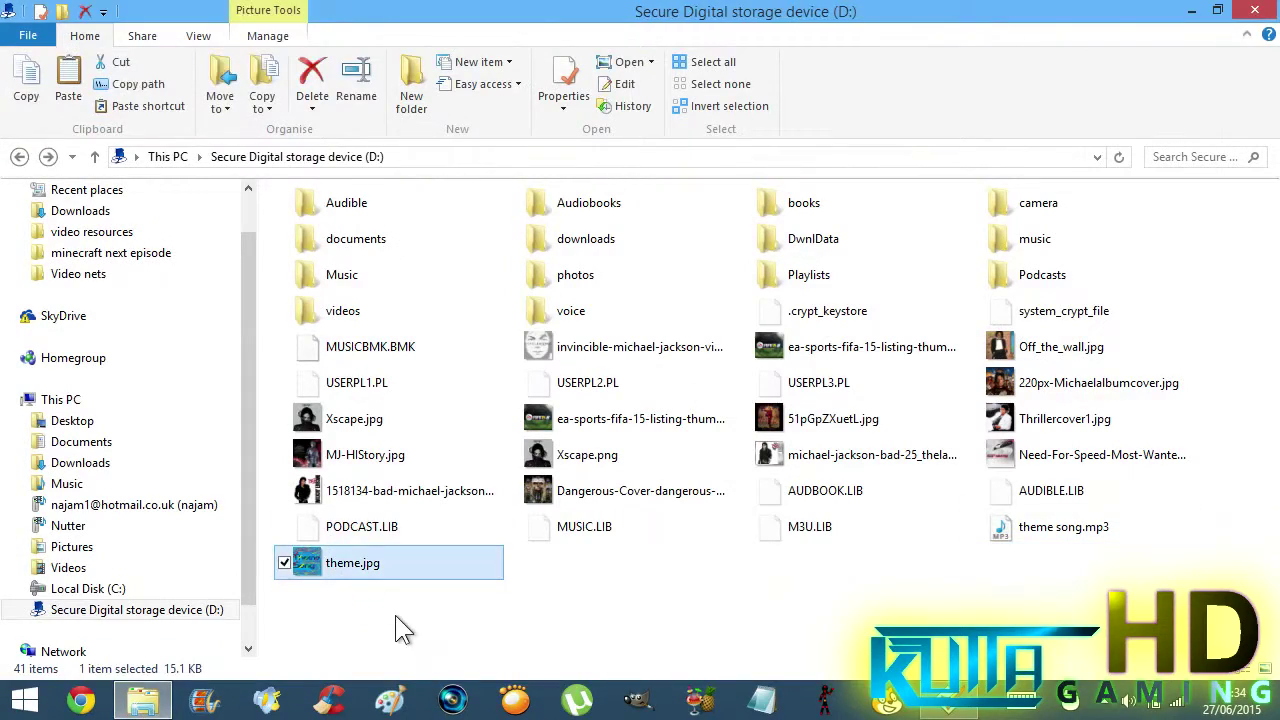
pyautogui.click(564, 80)
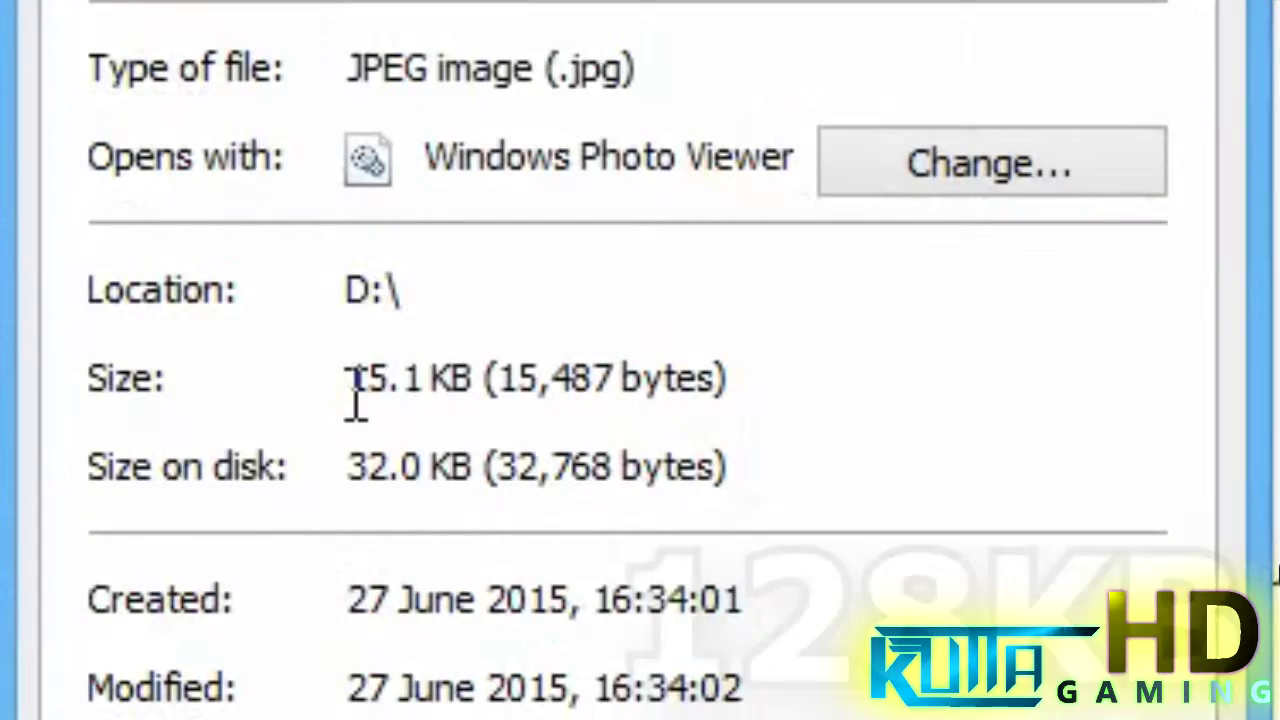
# Confirm the 15.1 KB file size in the Properties dialog, then close it.
pyautogui.moveTo(357, 398); pyautogui.dragTo(489, 374)
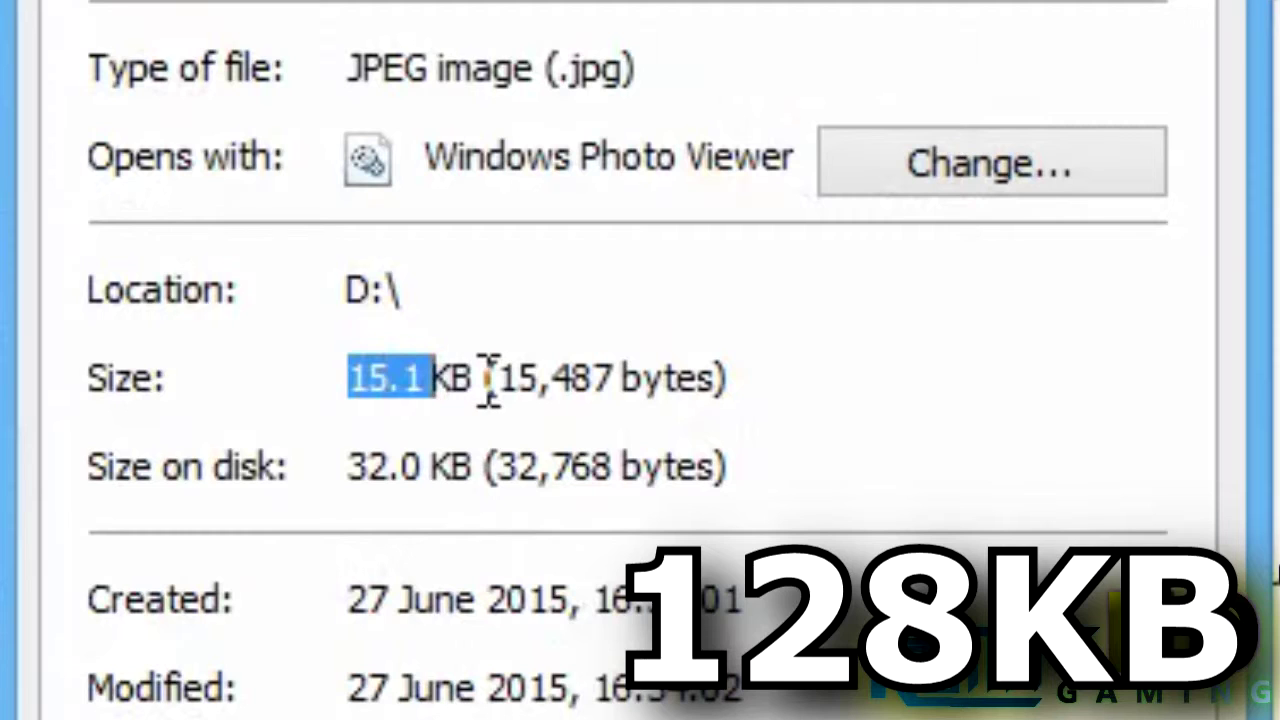
pyautogui.click(487, 376)
pyautogui.moveTo(350, 478); pyautogui.dragTo(500, 470)
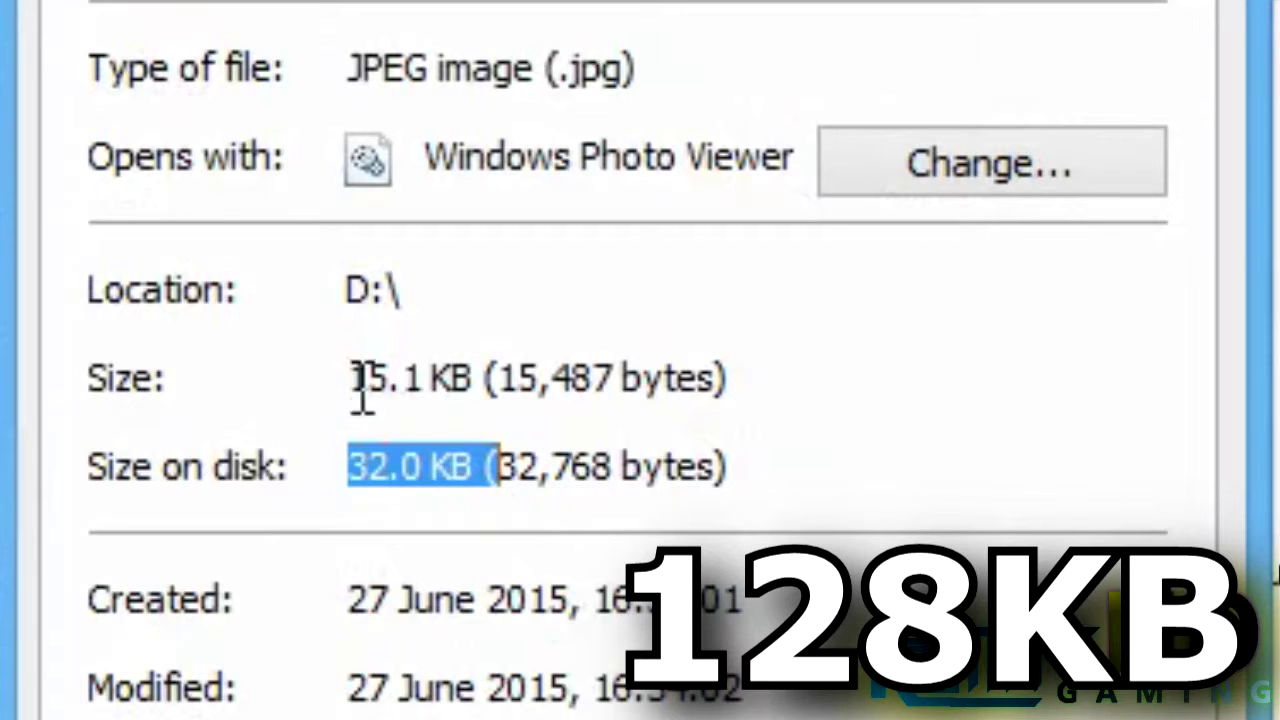
pyautogui.moveTo(352, 390); pyautogui.dragTo(537, 395)
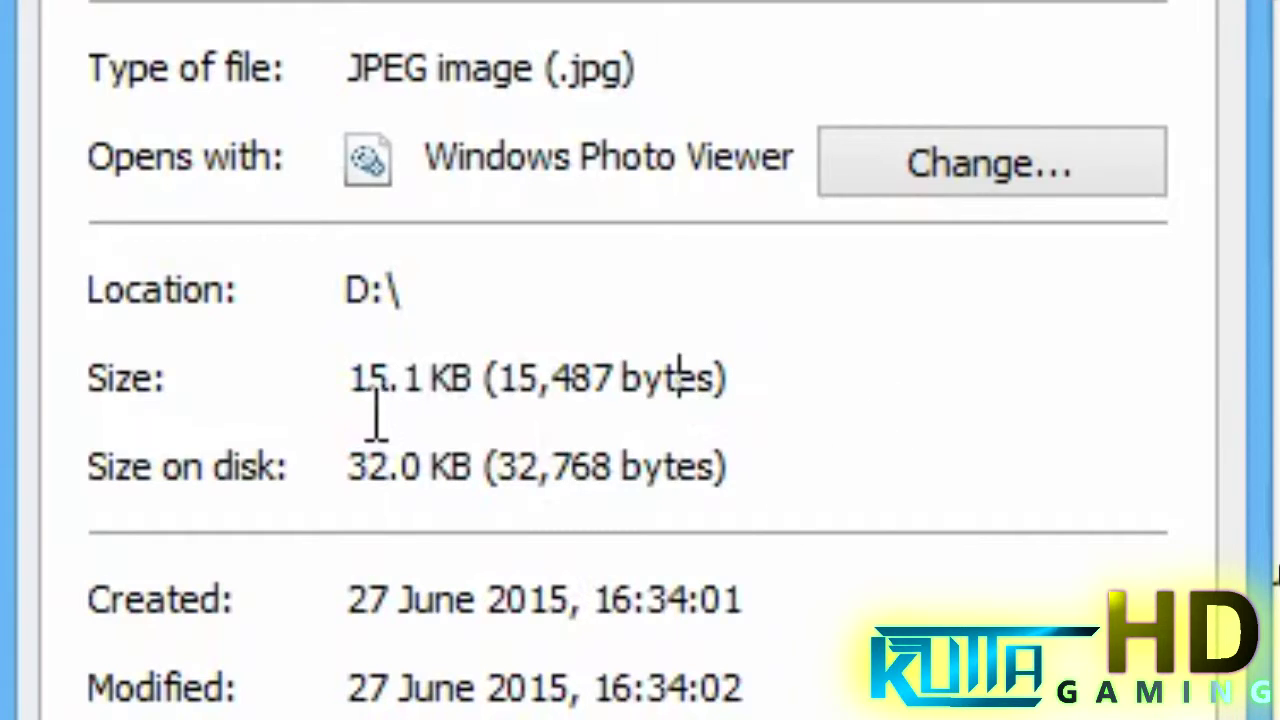
pyautogui.moveTo(347, 378); pyautogui.dragTo(670, 380)
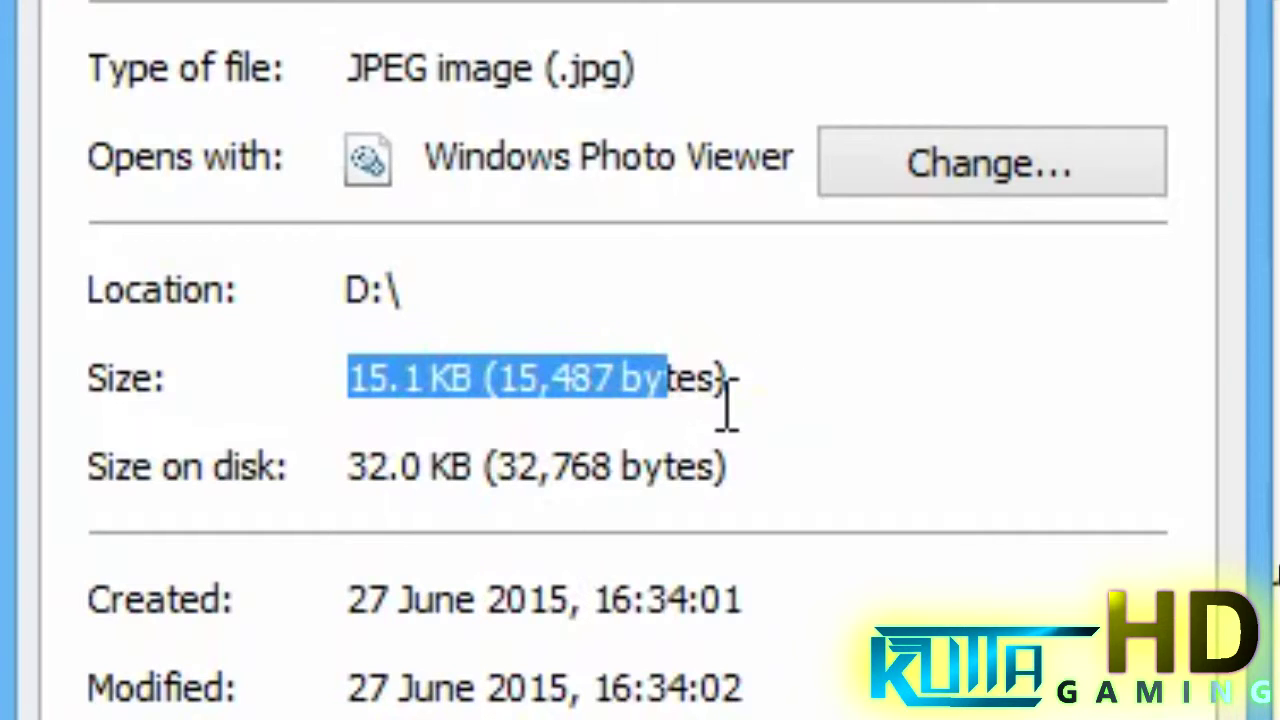
pyautogui.click(727, 405)
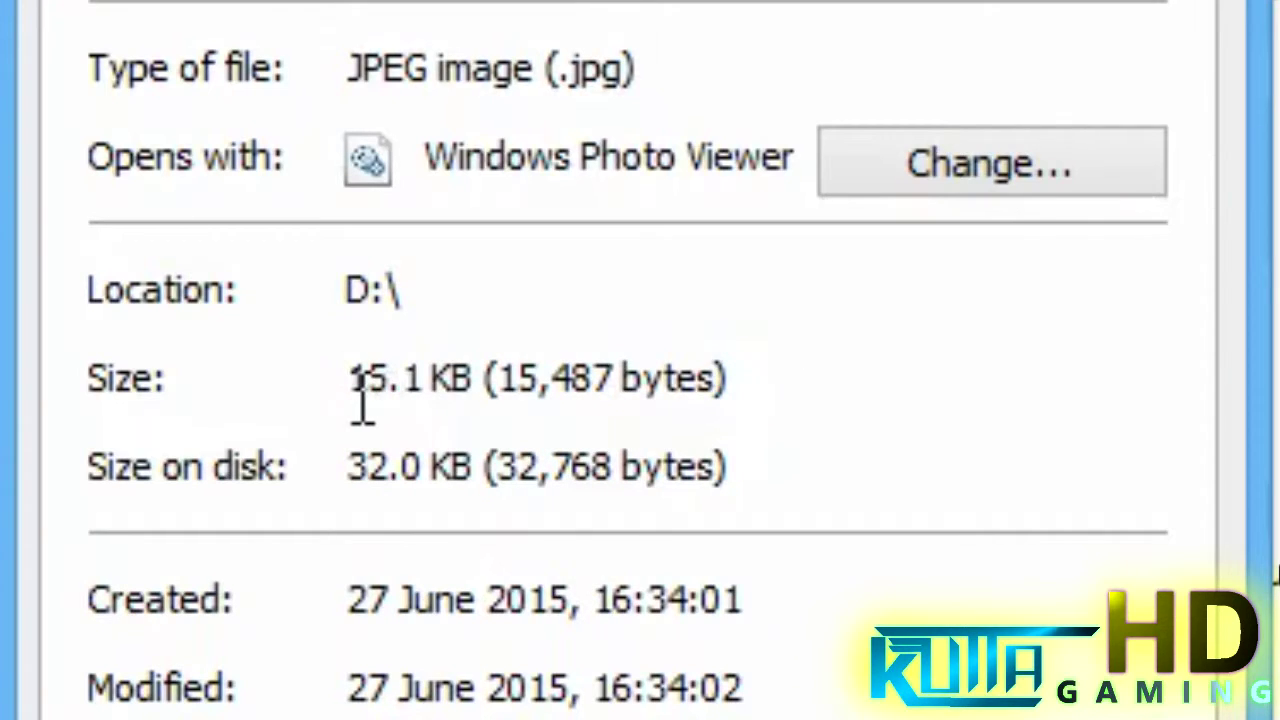
pyautogui.moveTo(350, 380); pyautogui.dragTo(500, 390)
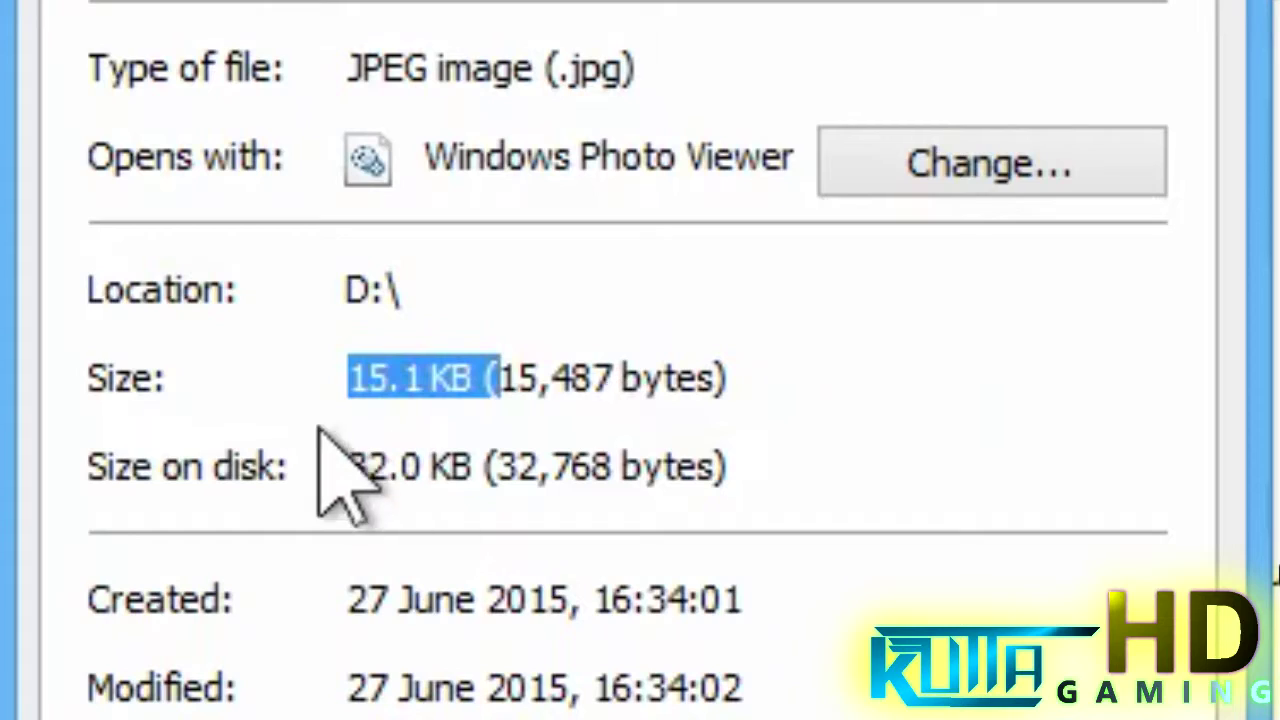
pyautogui.moveTo(352, 378); pyautogui.dragTo(495, 390)
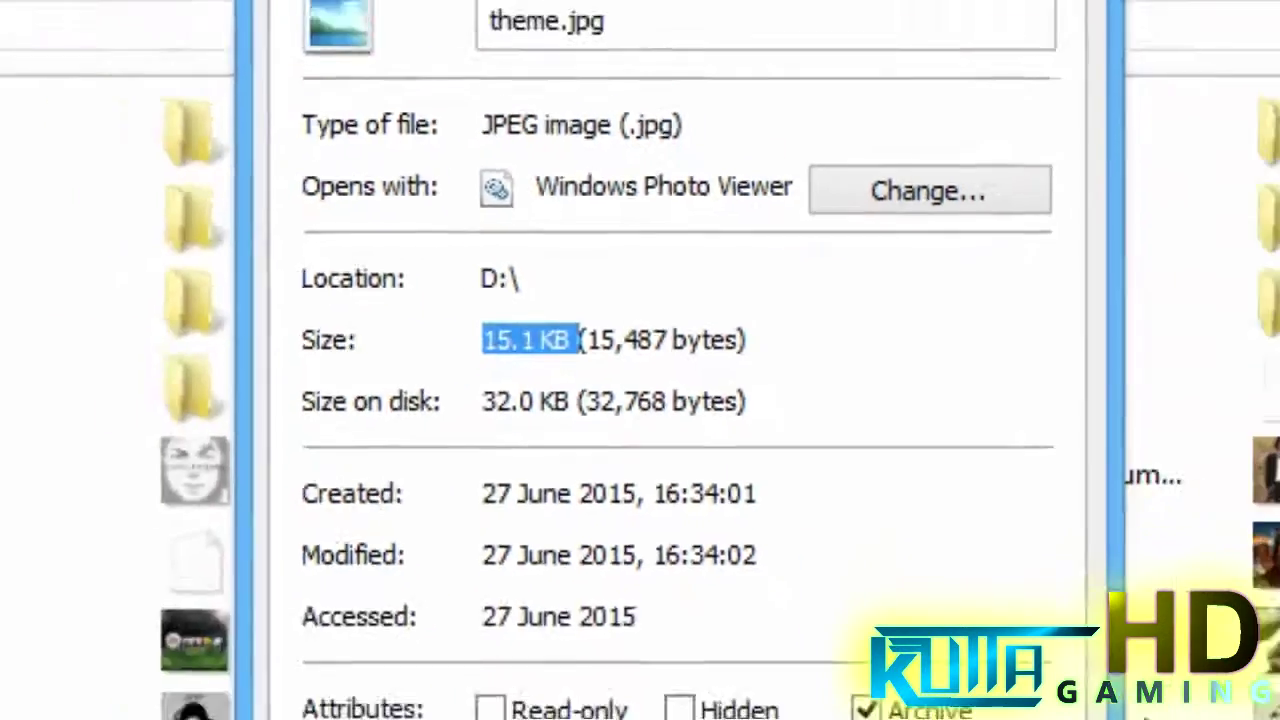
pyautogui.press('Escape')
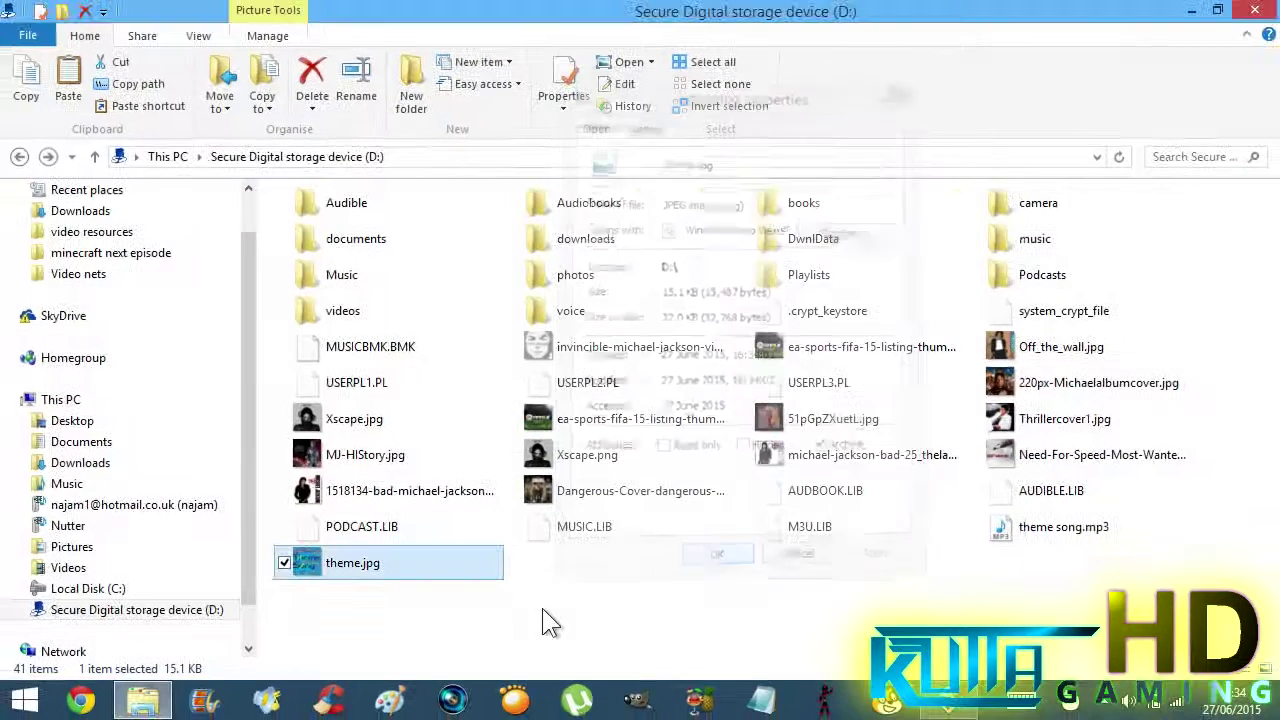
pyautogui.click(606, 490)
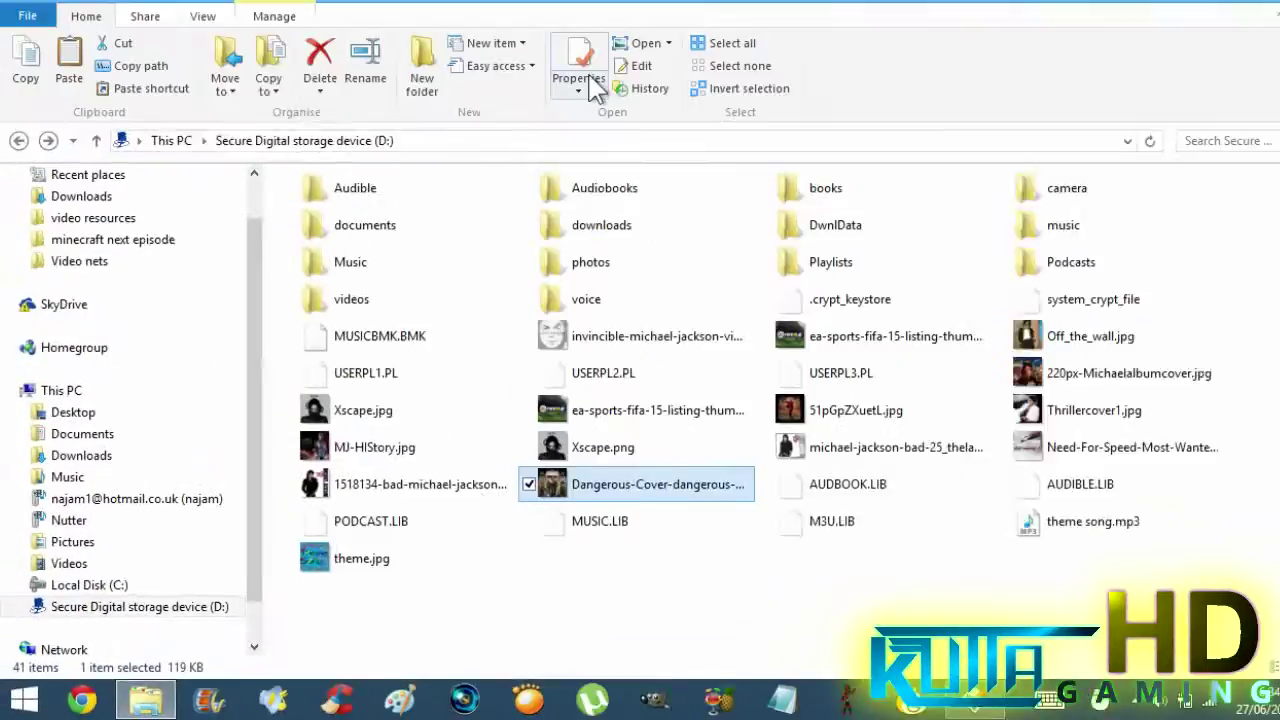
pyautogui.click(564, 82)
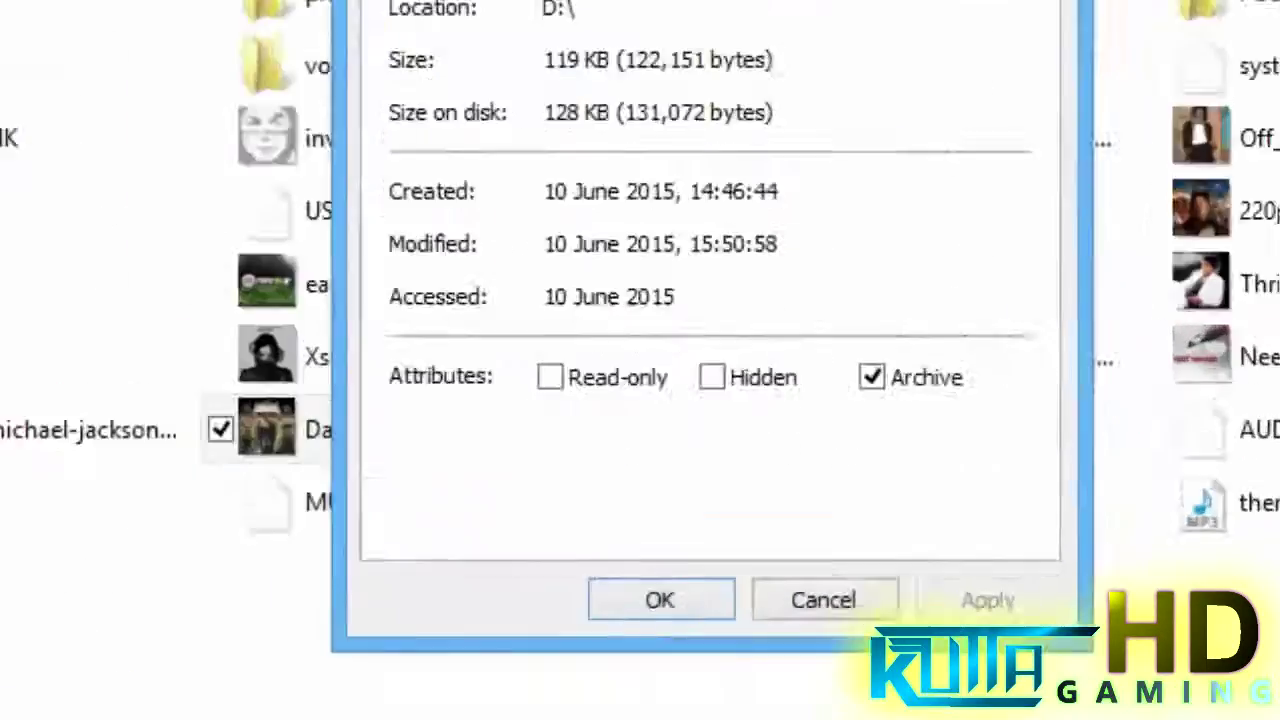
pyautogui.click(648, 137)
pyautogui.click(762, 460)
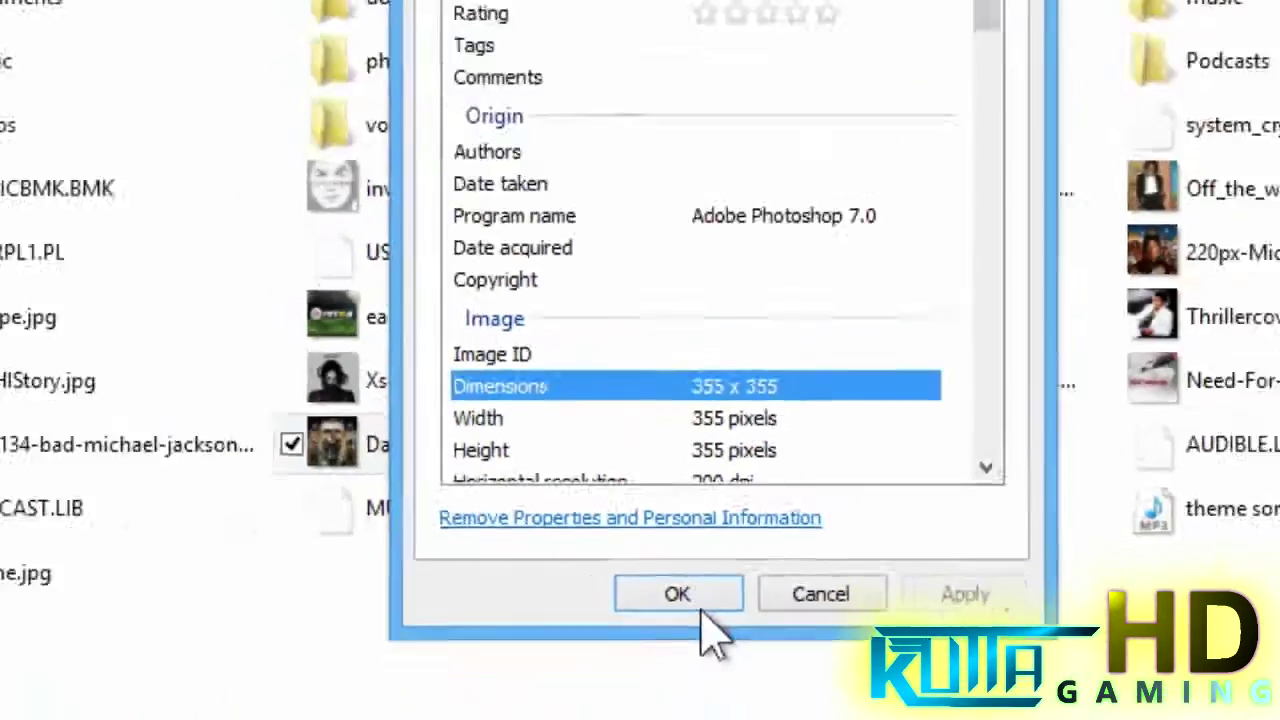
pyautogui.click(560, 635)
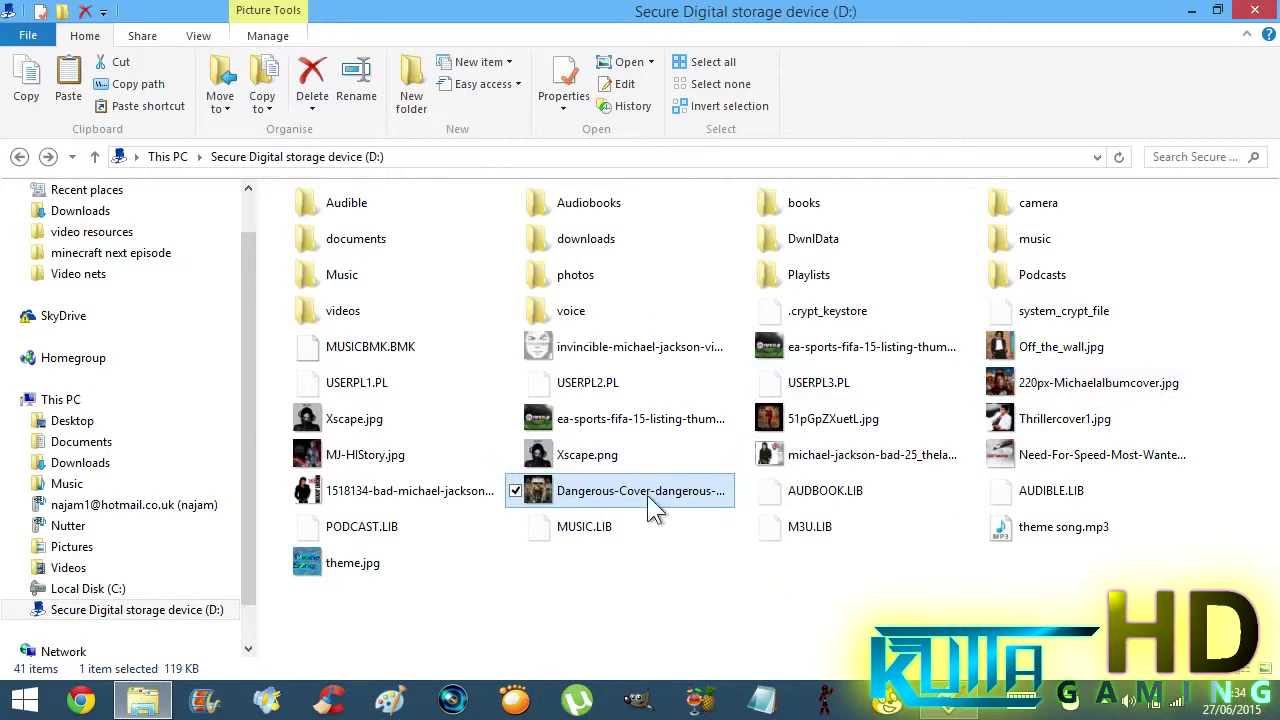
pyautogui.click(396, 562)
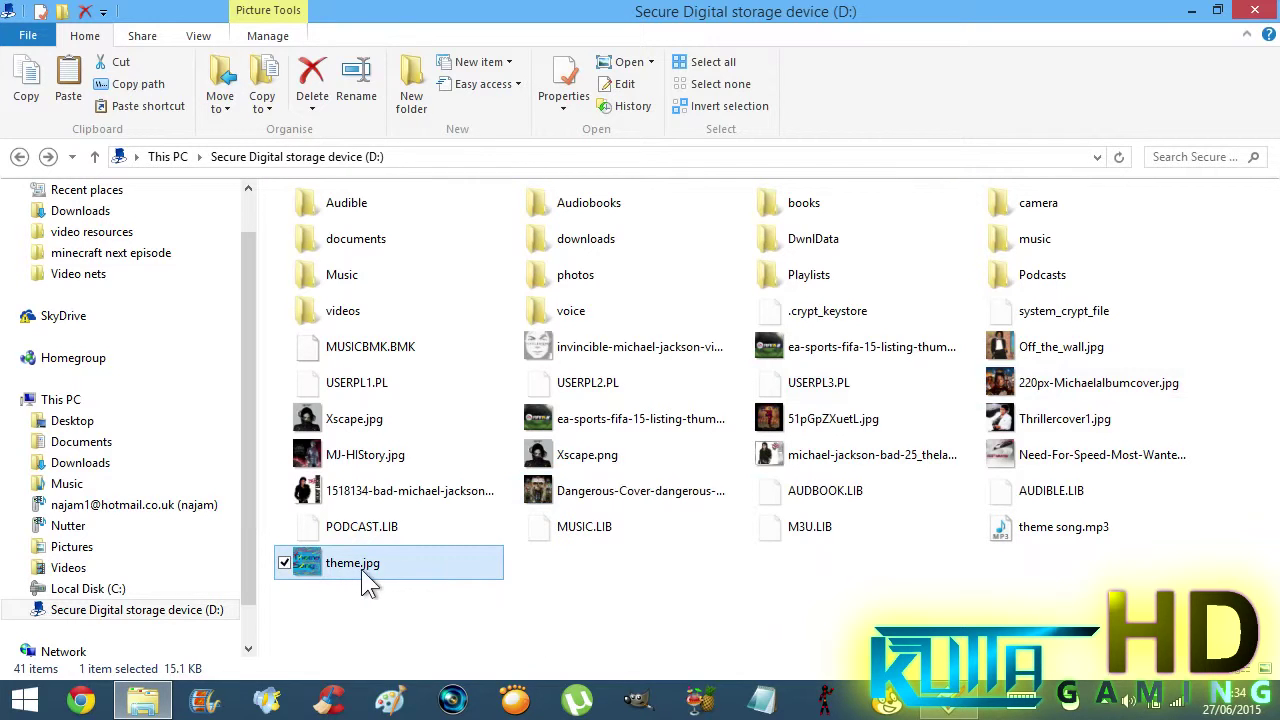
pyautogui.click(1008, 540)
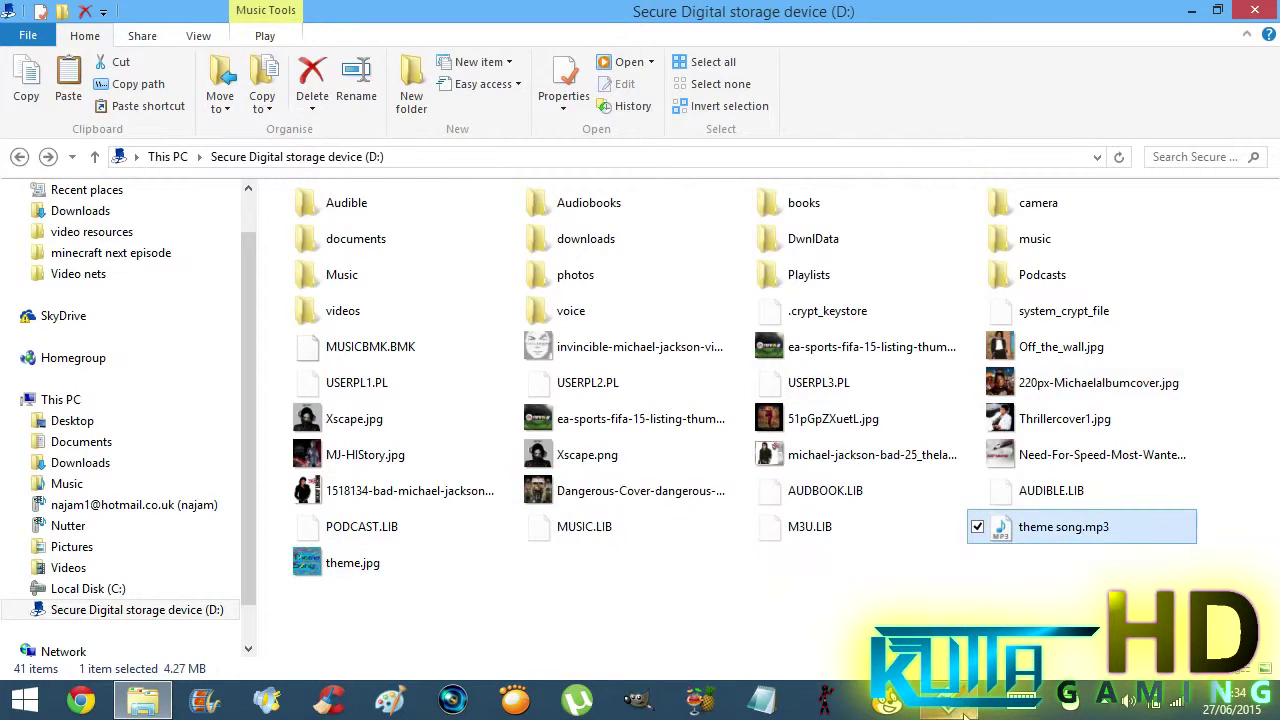
# Select theme song.mp3 in Mp3tag and glance at its title suggestions and cover options.
pyautogui.click(963, 716)
pyautogui.click(383, 486)
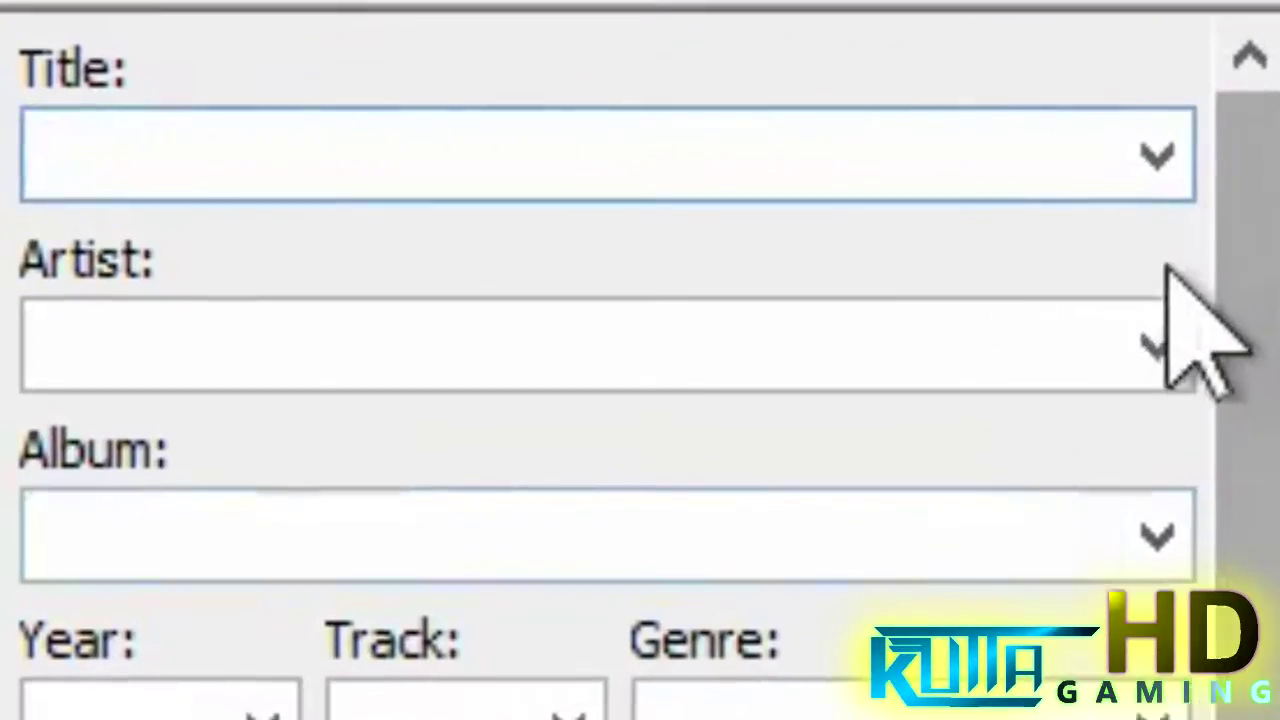
pyautogui.click(256, 117)
pyautogui.click(1043, 117)
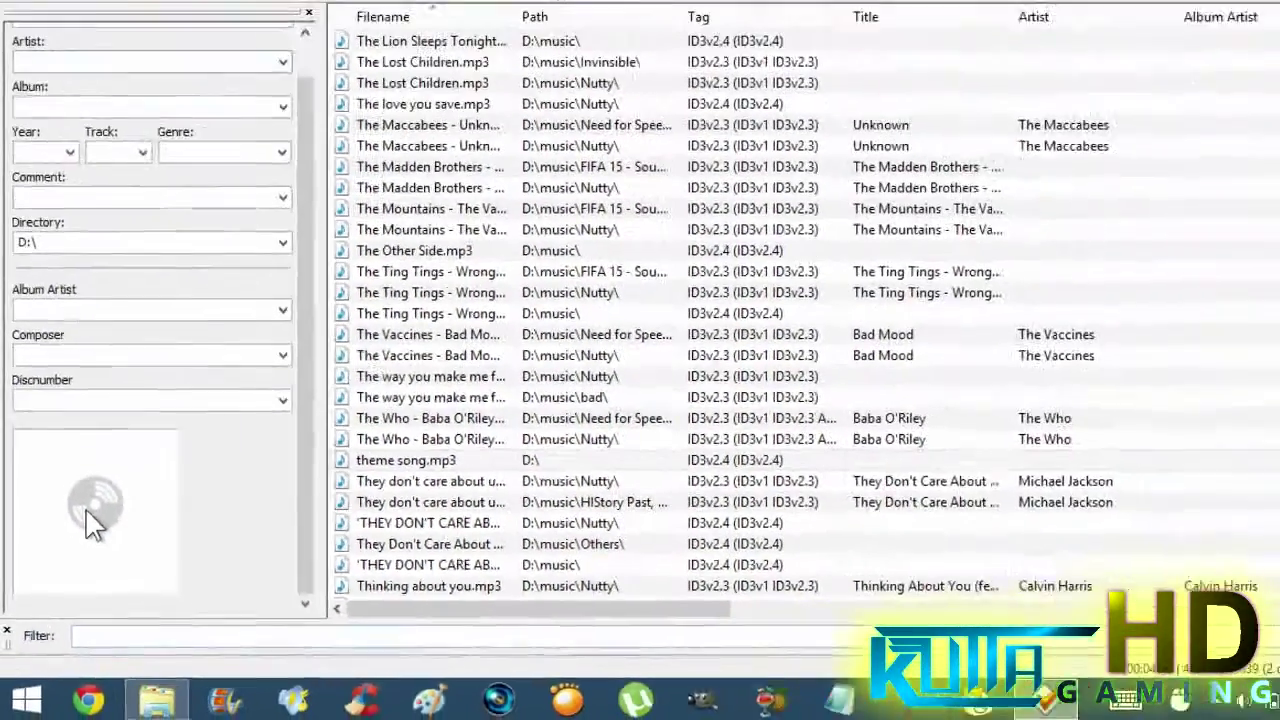
pyautogui.rightClick(88, 508)
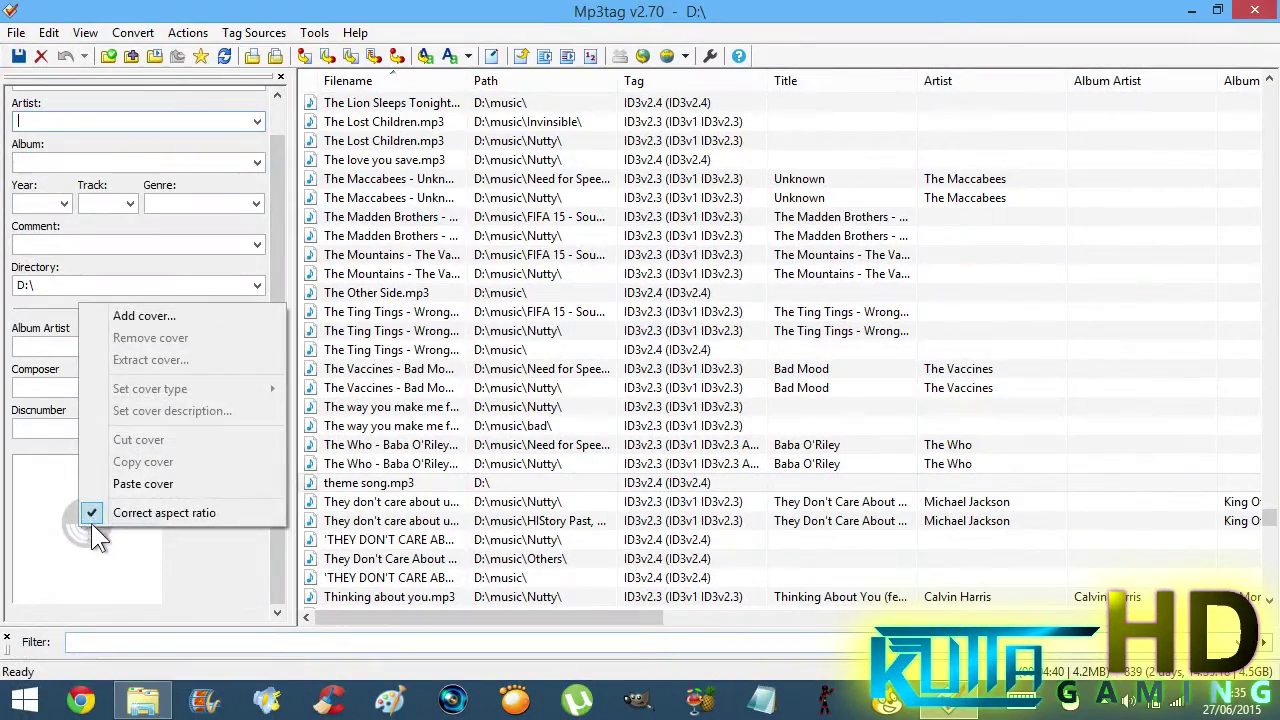
pyautogui.click(203, 530)
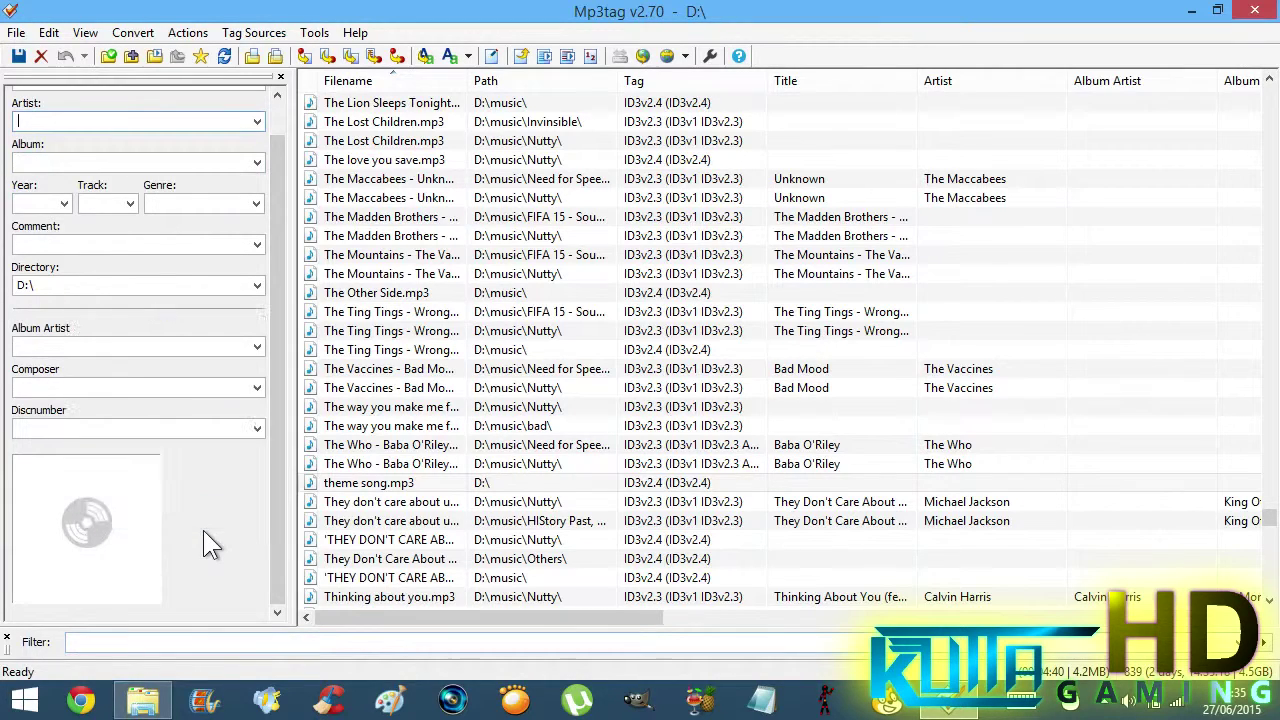
# Drag theme.jpg from the D: drive onto the song's cover art box.
pyautogui.click(145, 700)
pyautogui.moveTo(305, 578); pyautogui.dragTo(220, 566)
pyautogui.moveTo(78, 537); pyautogui.dragTo(80, 538)
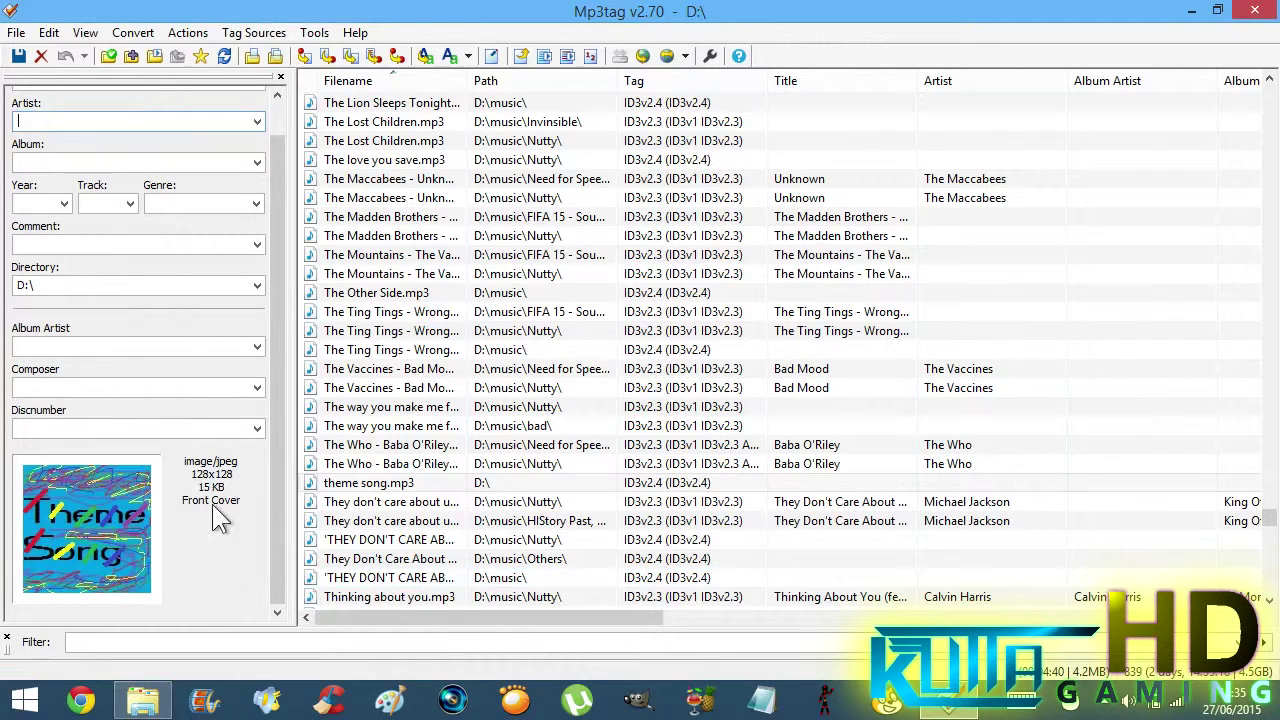
# Toggle Correct aspect ratio for the cover, ending with it turned off.
pyautogui.rightClick(103, 532)
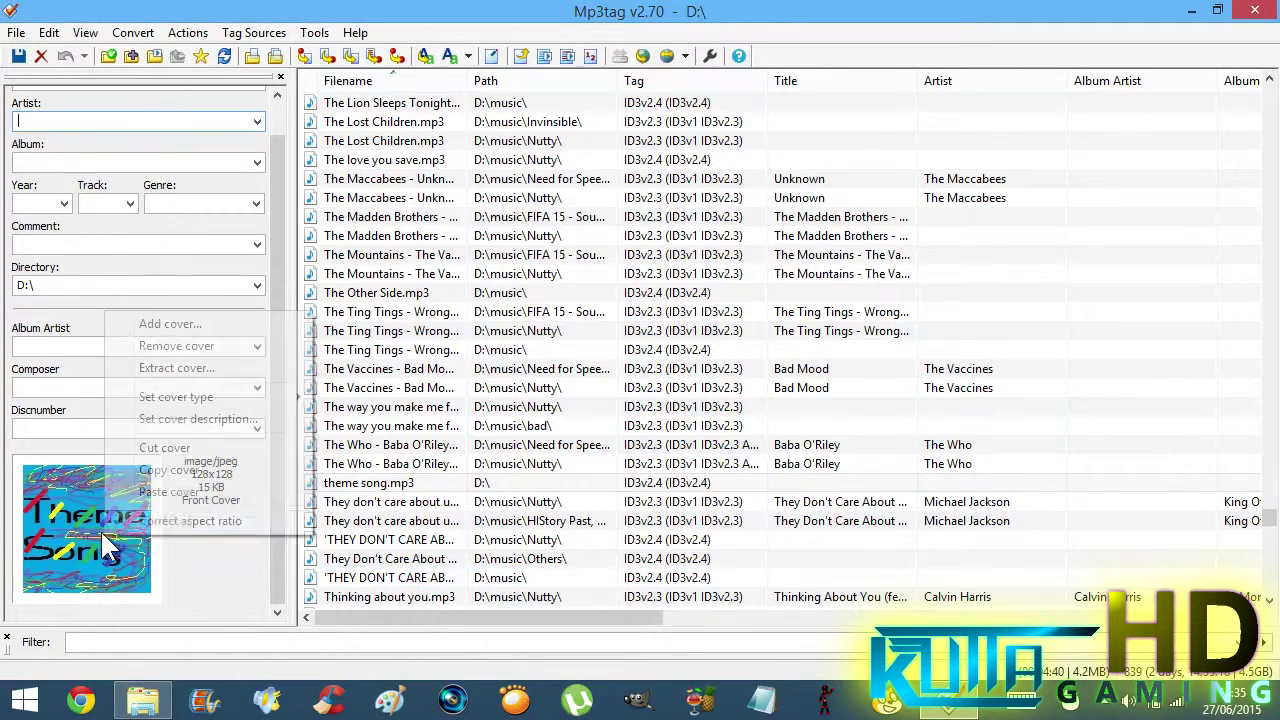
pyautogui.click(161, 516)
pyautogui.rightClick(119, 544)
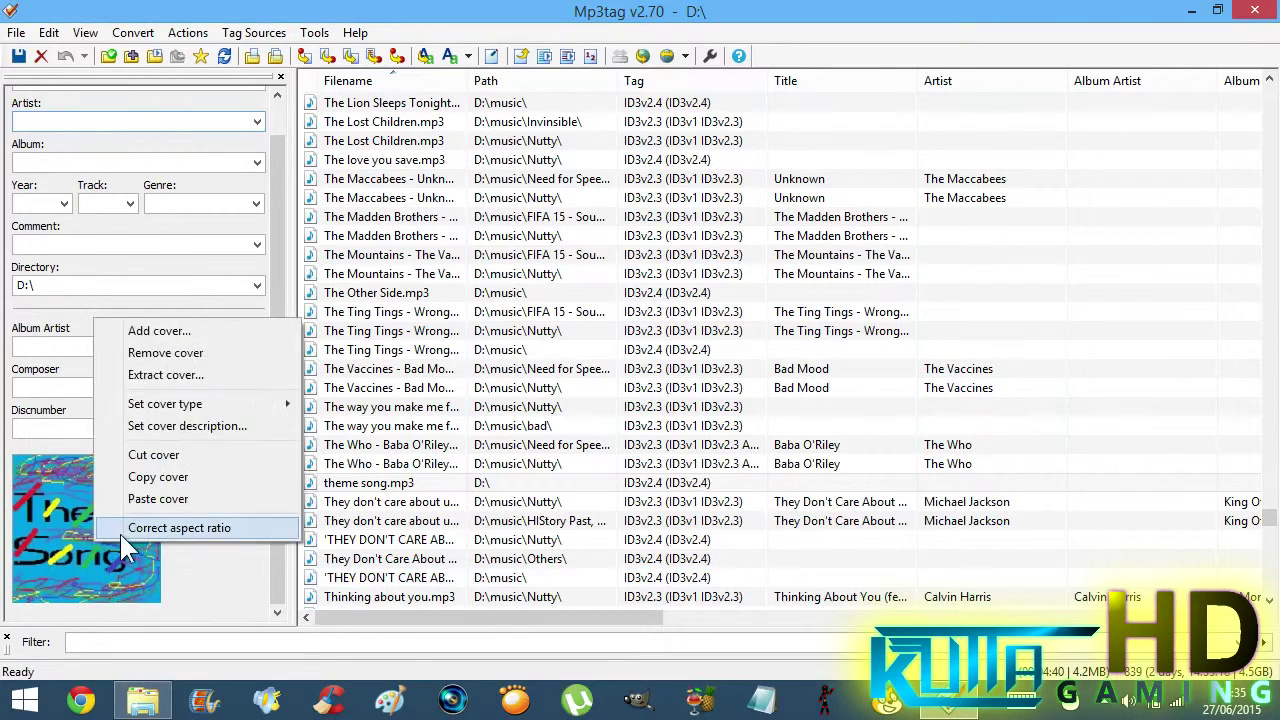
pyautogui.click(124, 529)
pyautogui.rightClick(121, 543)
pyautogui.click(149, 532)
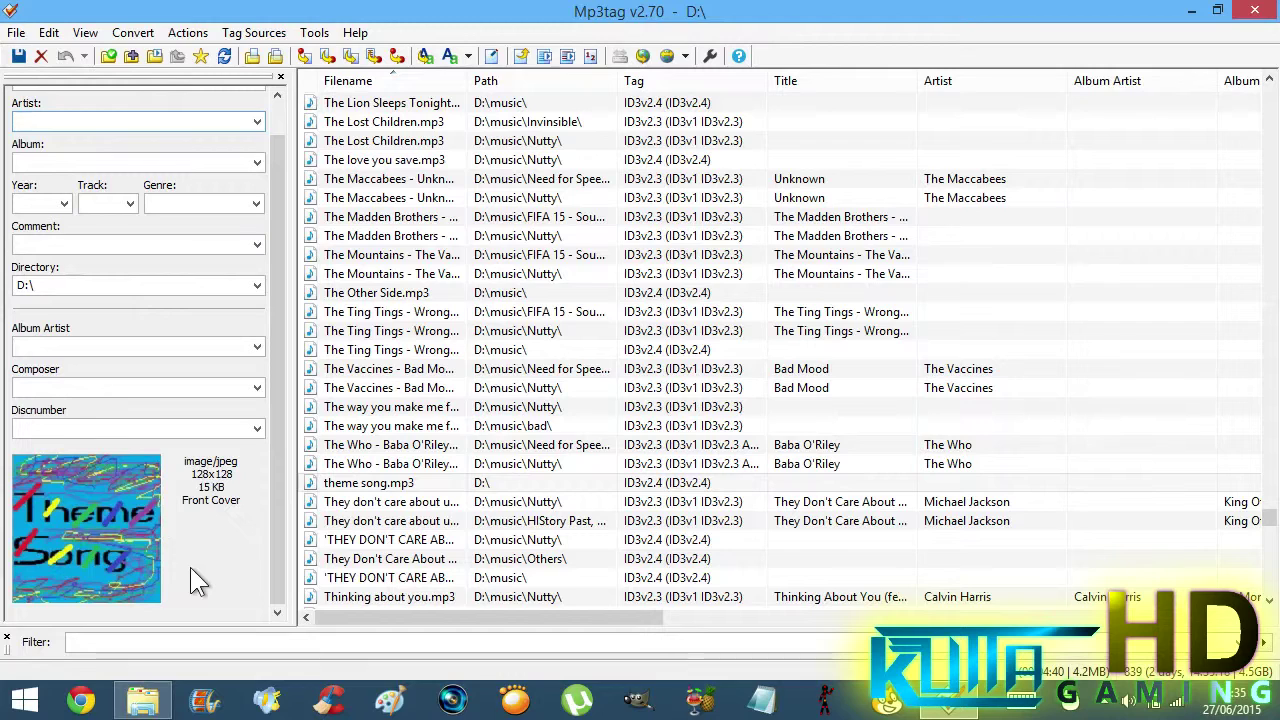
# Reselect theme song.mp3 and drop theme.jpg onto its cover art area again.
pyautogui.click(340, 485)
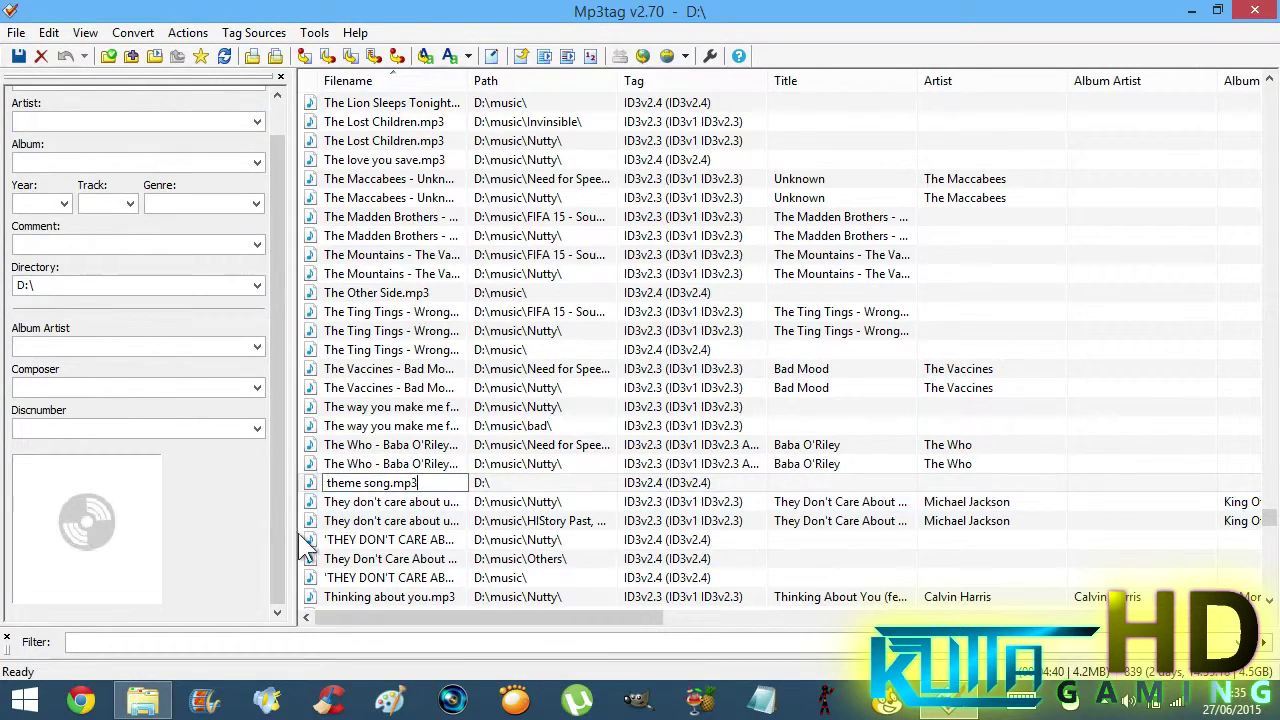
pyautogui.click(306, 486)
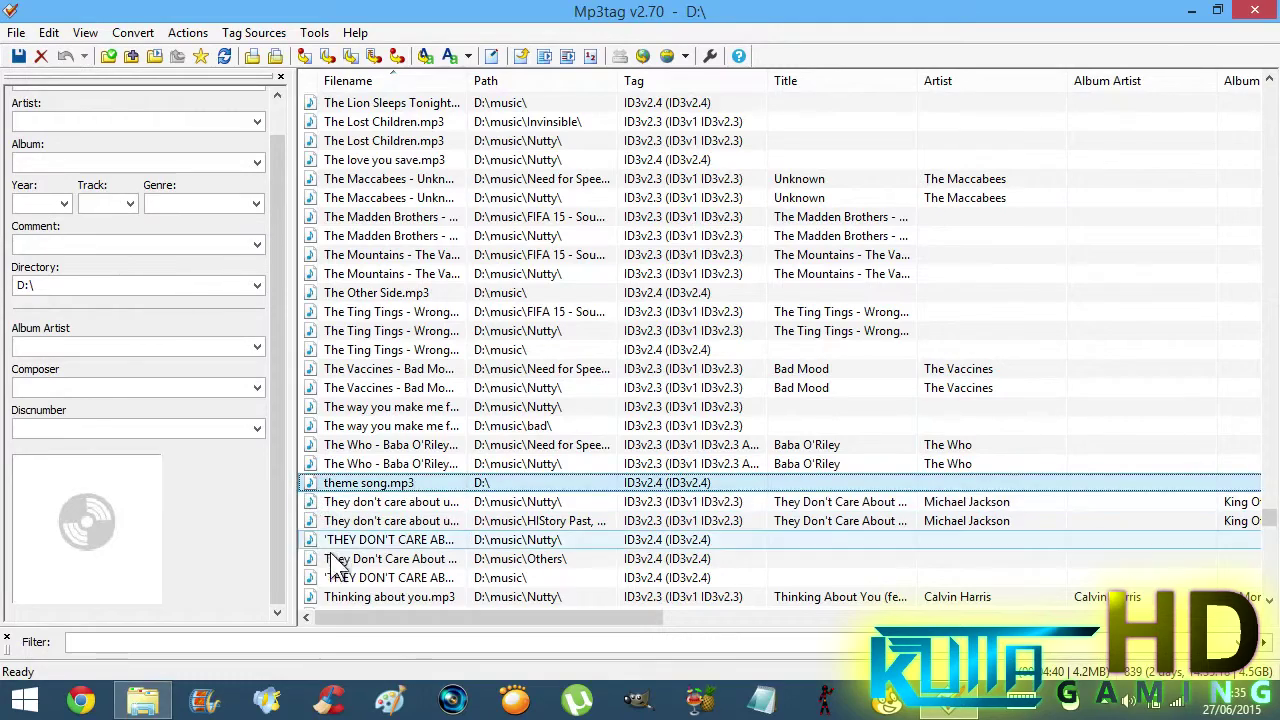
pyautogui.click(143, 700)
pyautogui.moveTo(333, 574); pyautogui.dragTo(82, 525)
pyautogui.rightClick(84, 527)
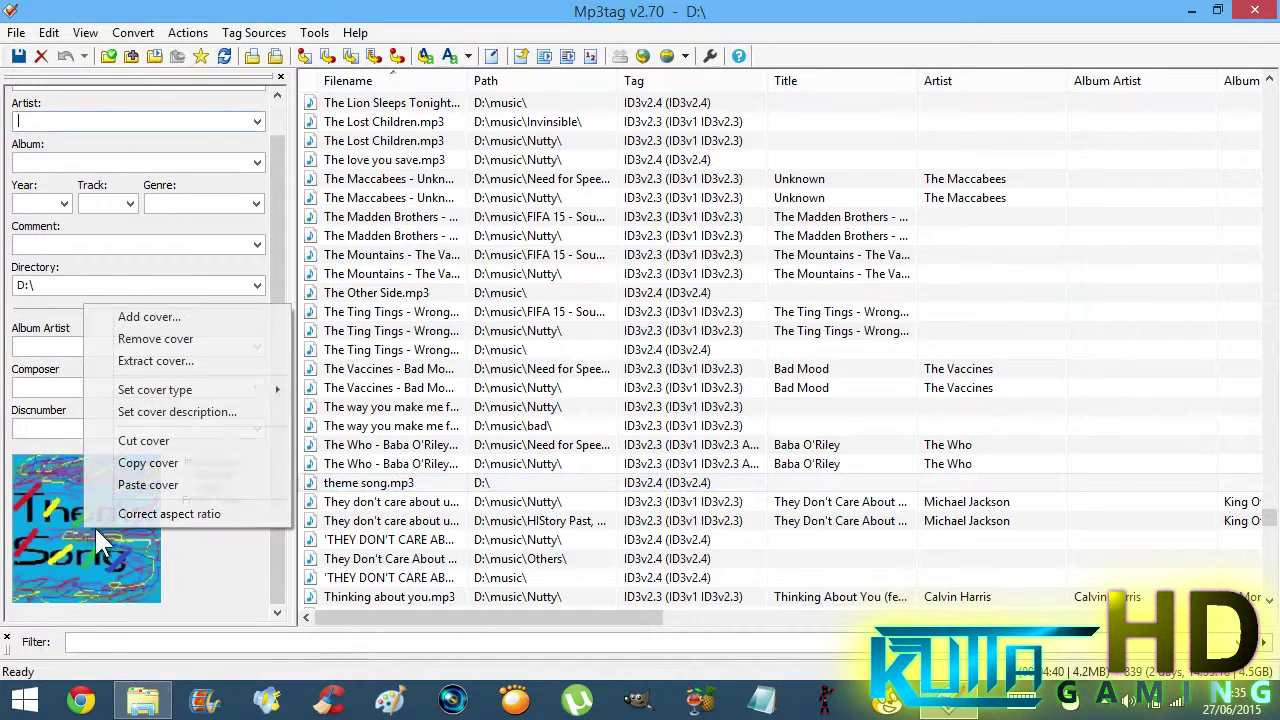
pyautogui.click(230, 587)
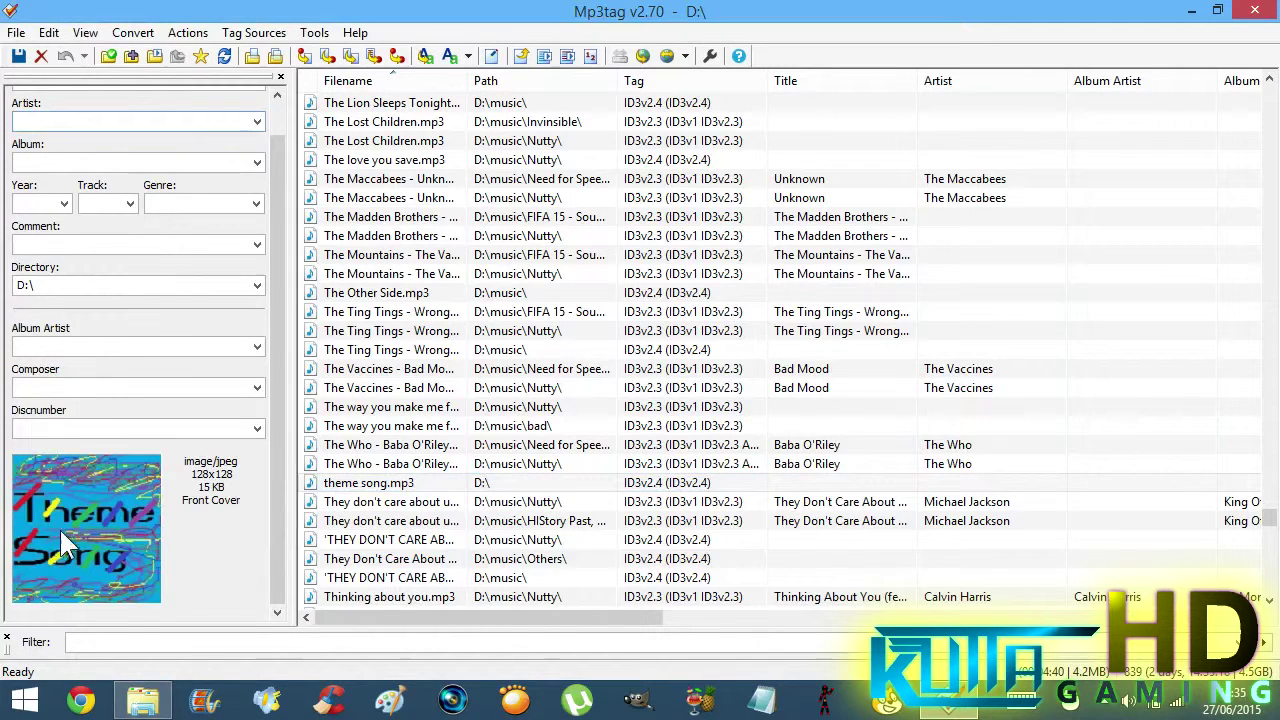
# Save the tag into theme song.mp3 and acknowledge the 'Saved tag' message.
pyautogui.click(22, 60)
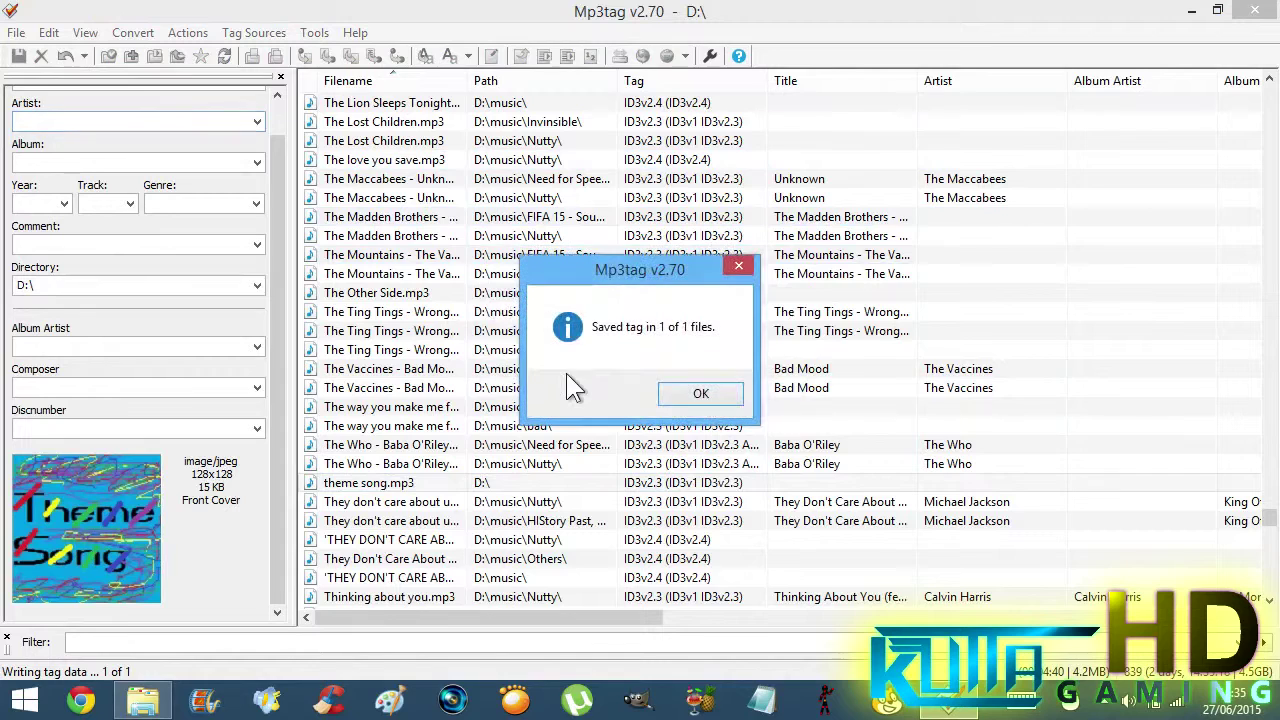
pyautogui.click(667, 396)
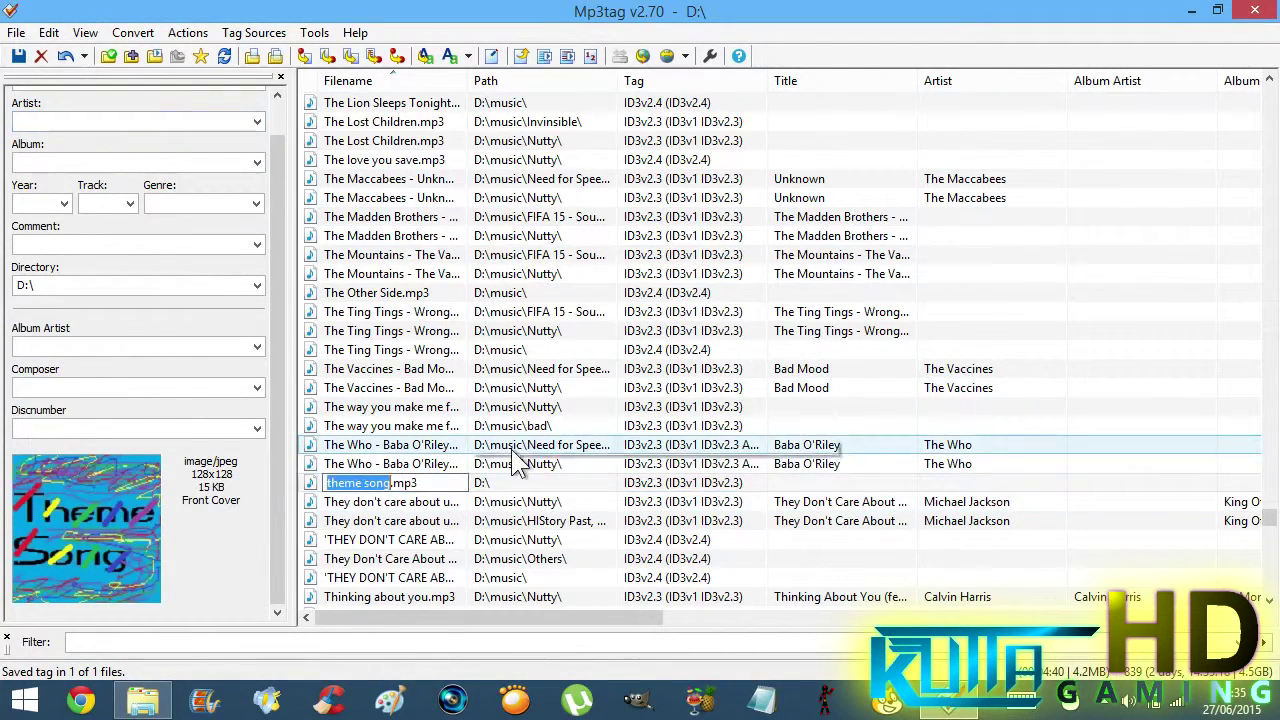
pyautogui.click(560, 444)
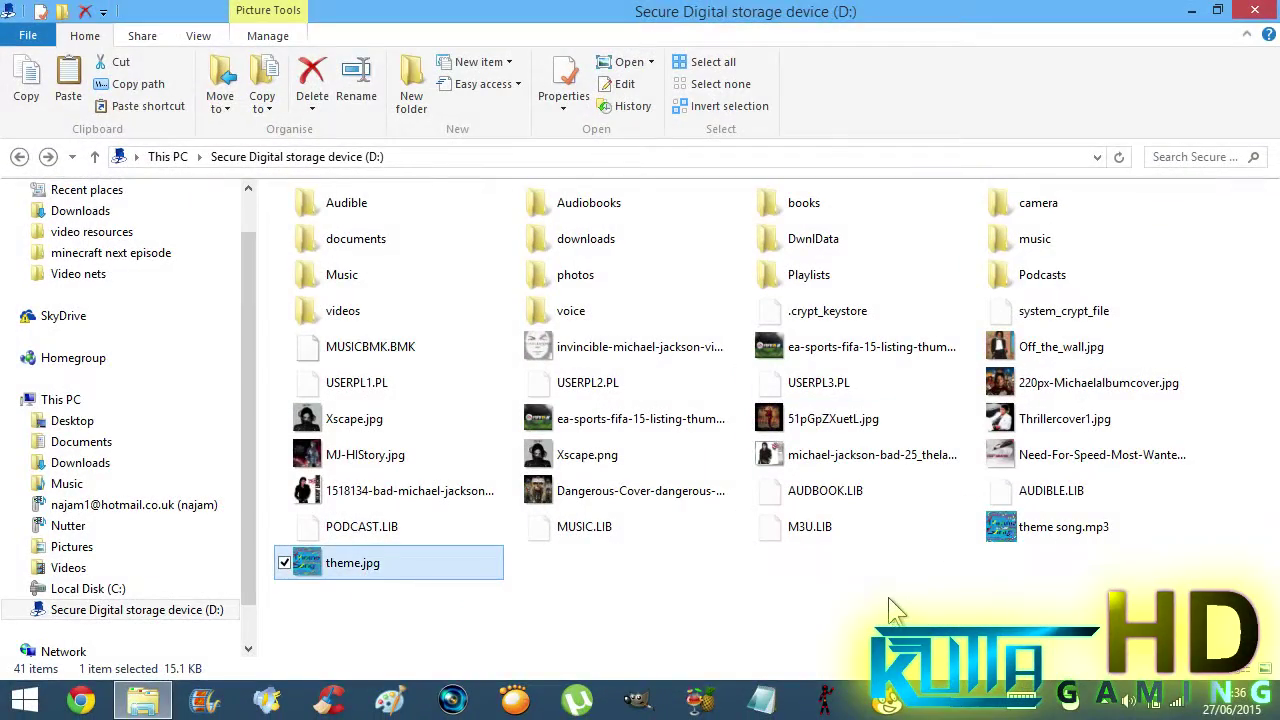
# Play theme song.mp3 to see its Theme Song cover, then close the player and Explorer.
pyautogui.click(890, 600)
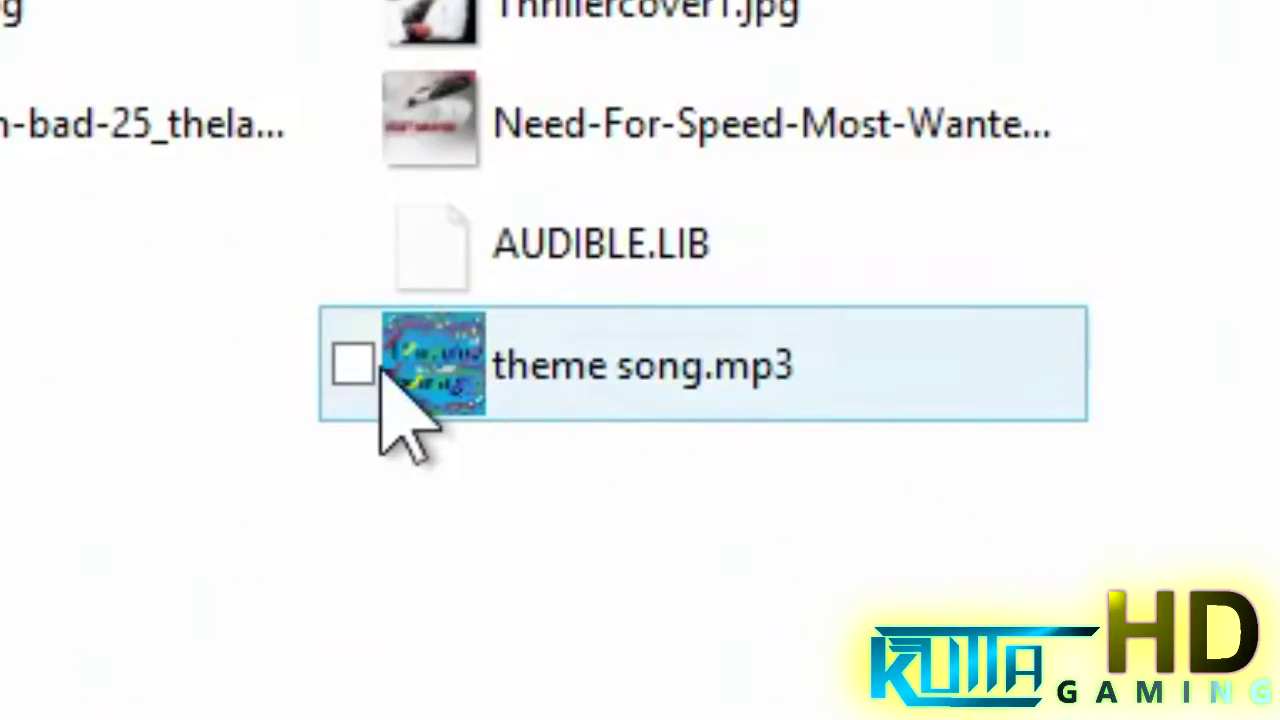
pyautogui.doubleClick(446, 370)
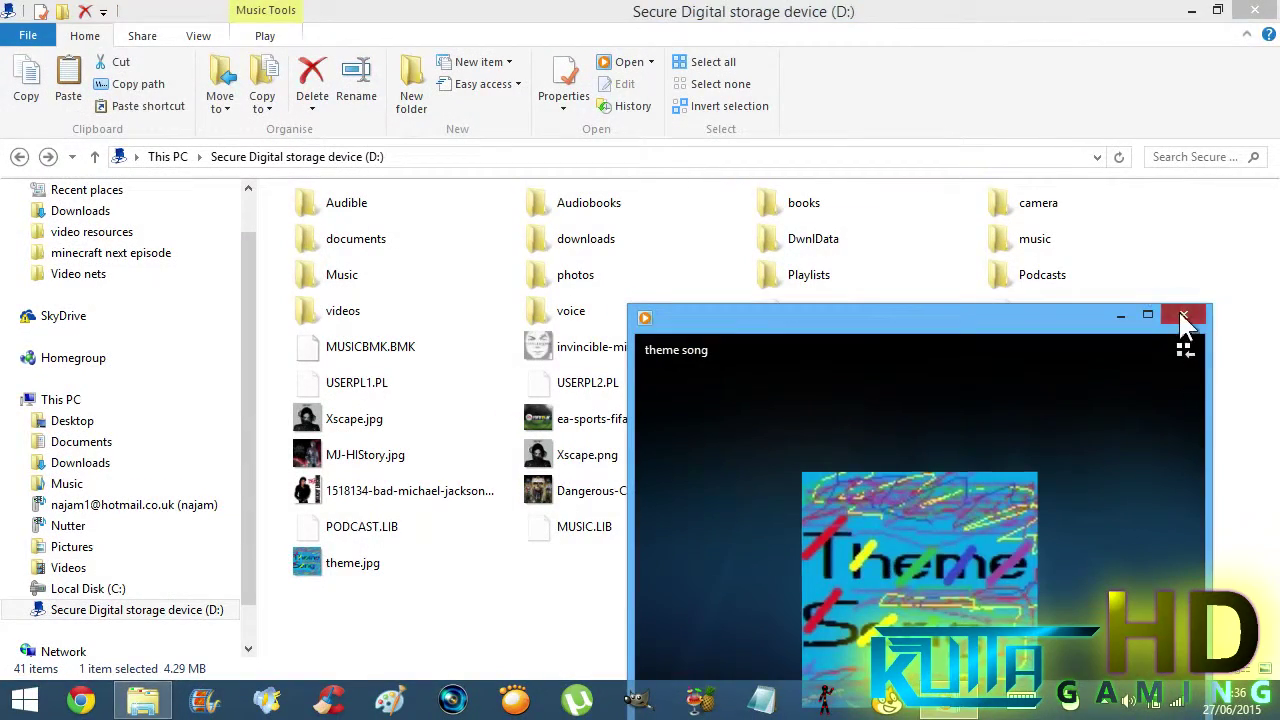
pyautogui.click(1184, 318)
pyautogui.click(1254, 10)
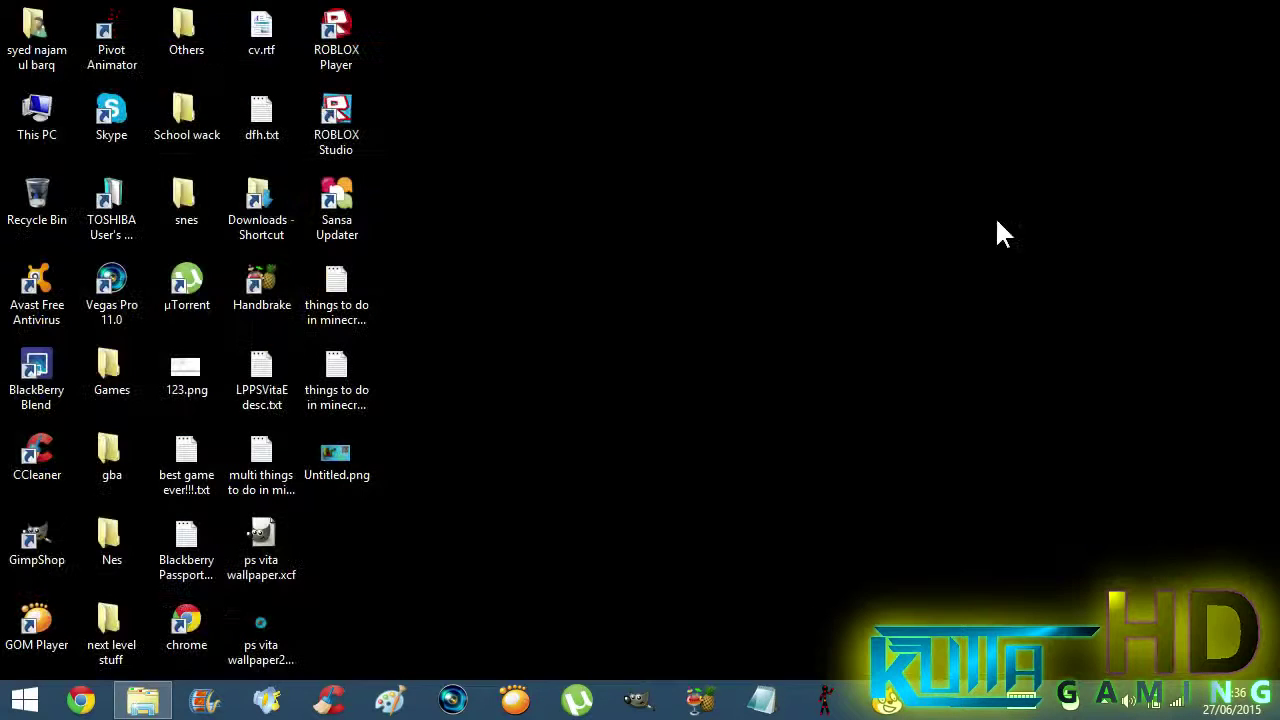
# Refresh the desktop and exit one hidden tray program from its context menu.
pyautogui.rightClick(848, 272)
pyautogui.click(821, 326)
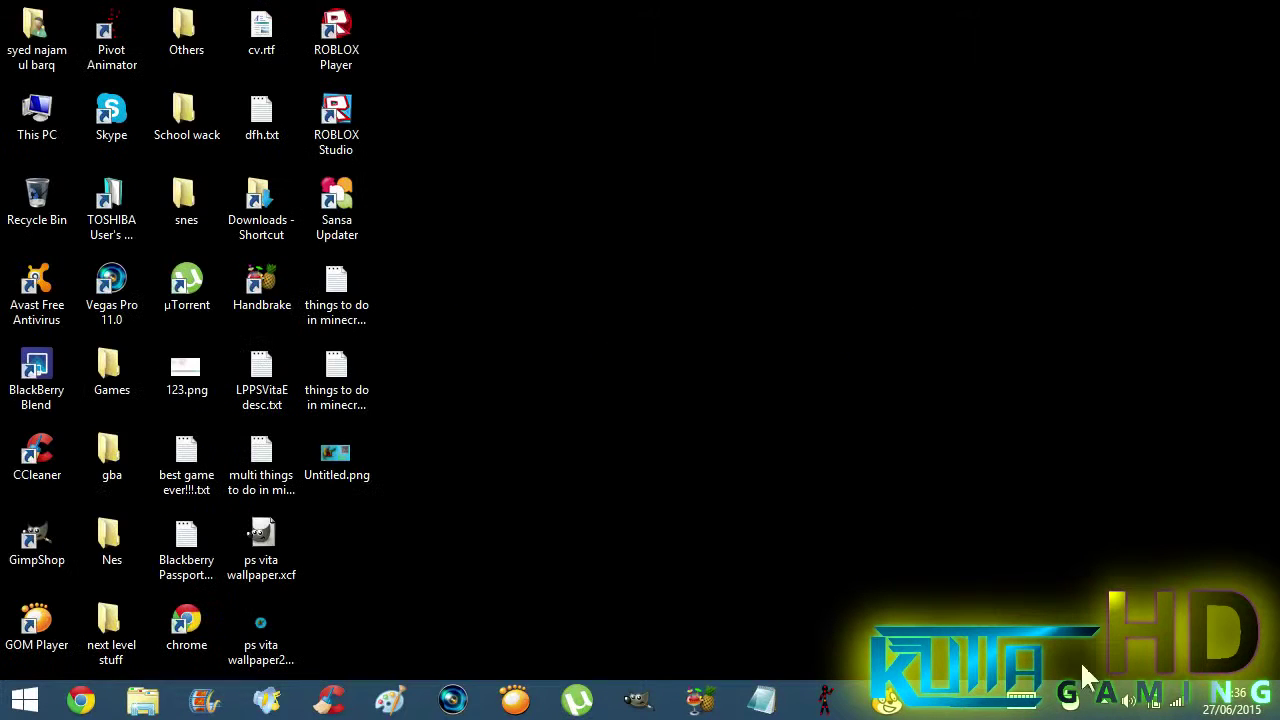
pyautogui.click(1105, 703)
pyautogui.rightClick(1072, 568)
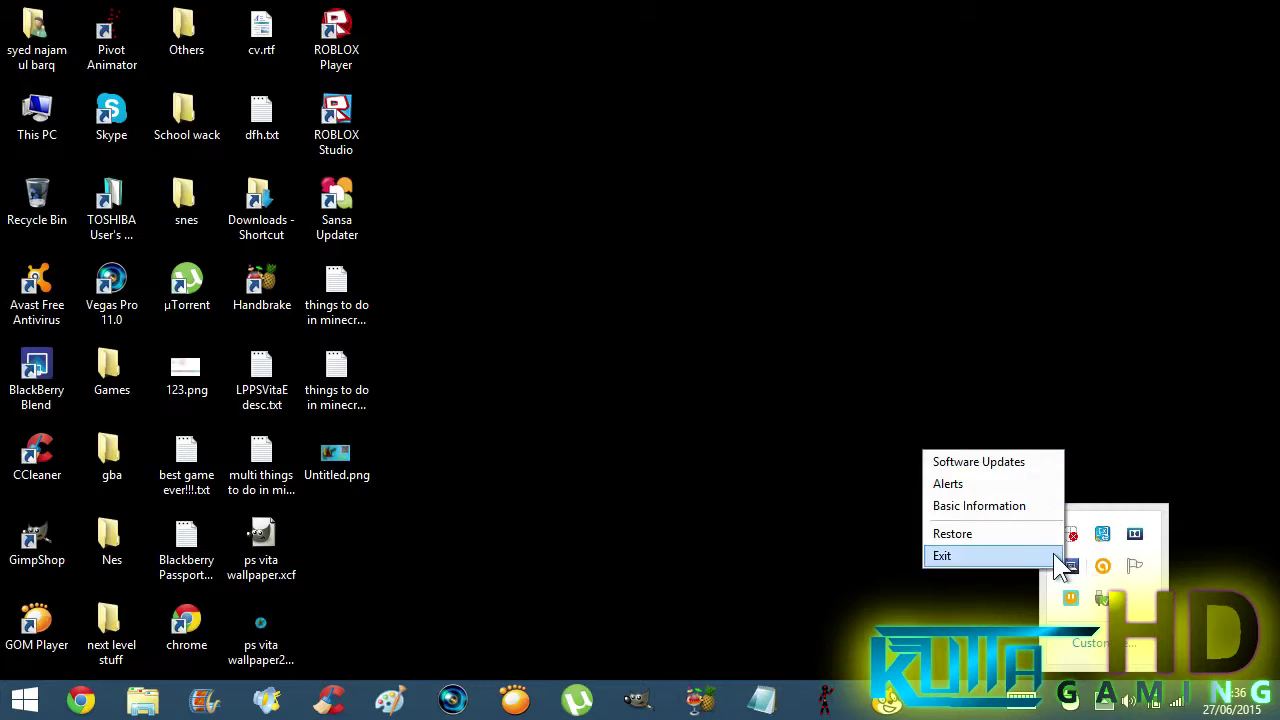
pyautogui.click(1054, 556)
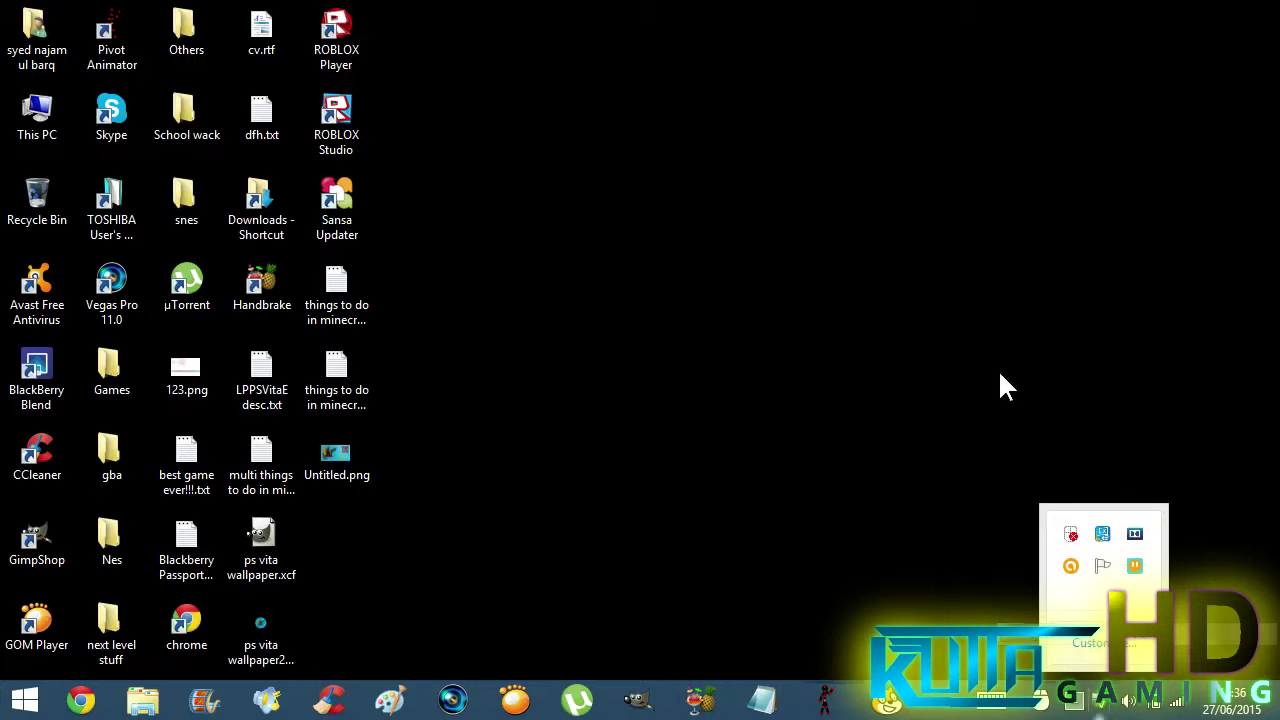